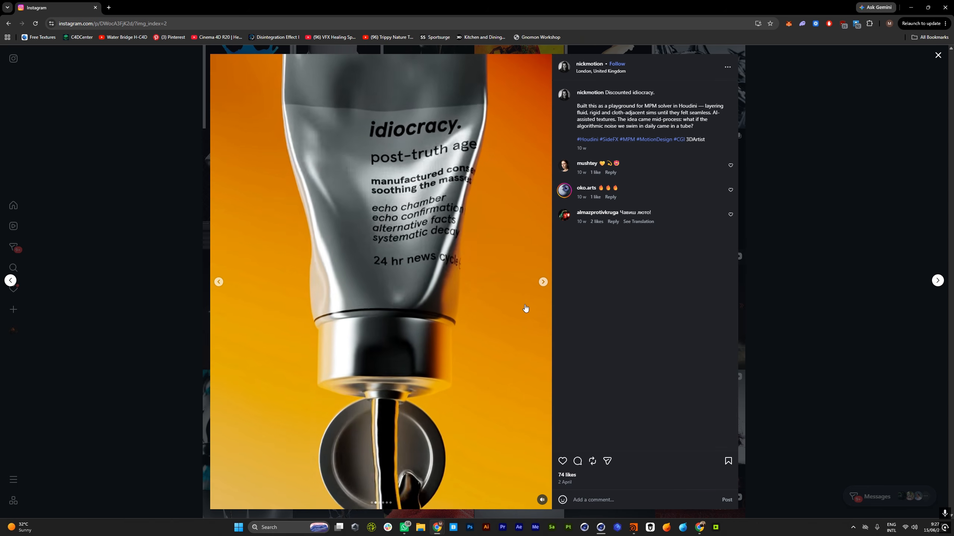
Browse the images and clips of the idiocracy tube post on Instagram to study the squeeze reference
{"action": "left_click", "coordinate": [544, 282]}
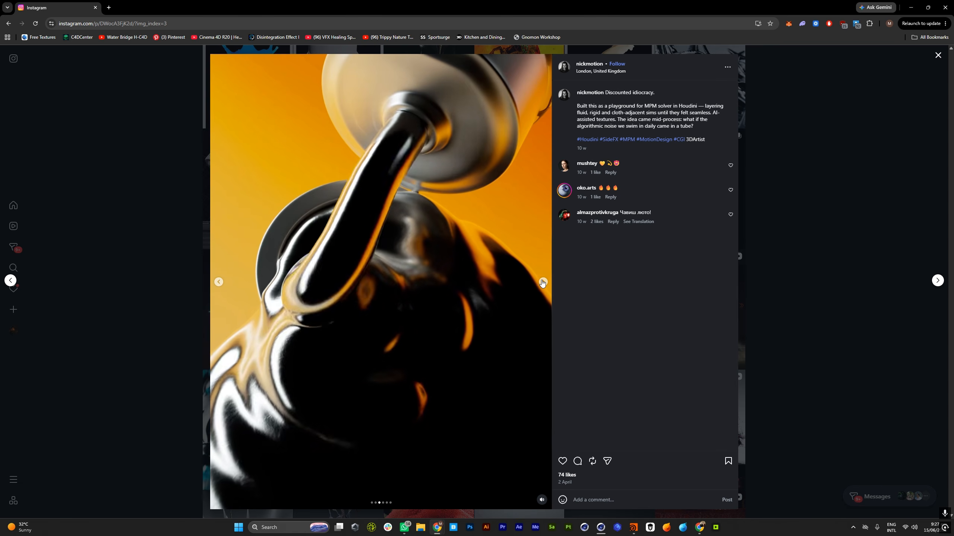
{"action": "left_click", "coordinate": [543, 283]}
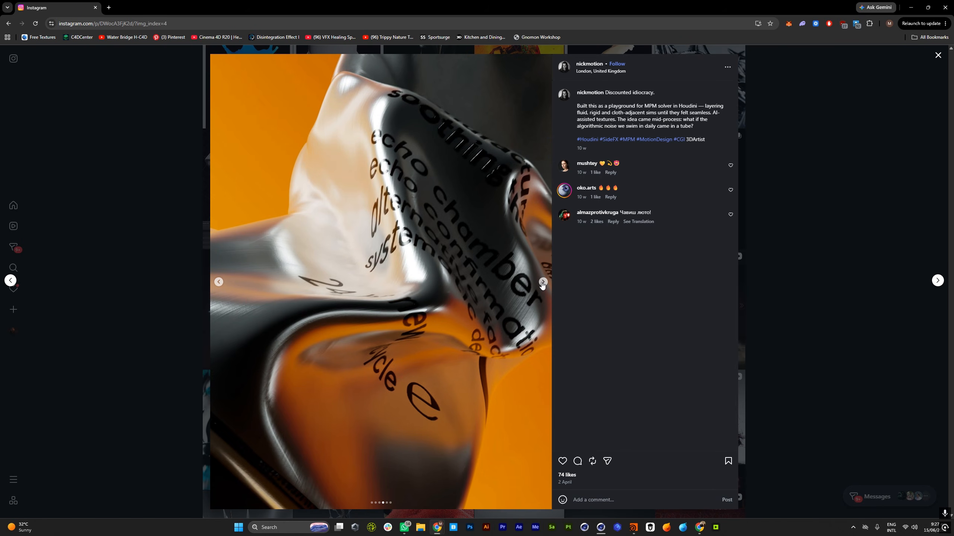
{"action": "left_click", "coordinate": [542, 283]}
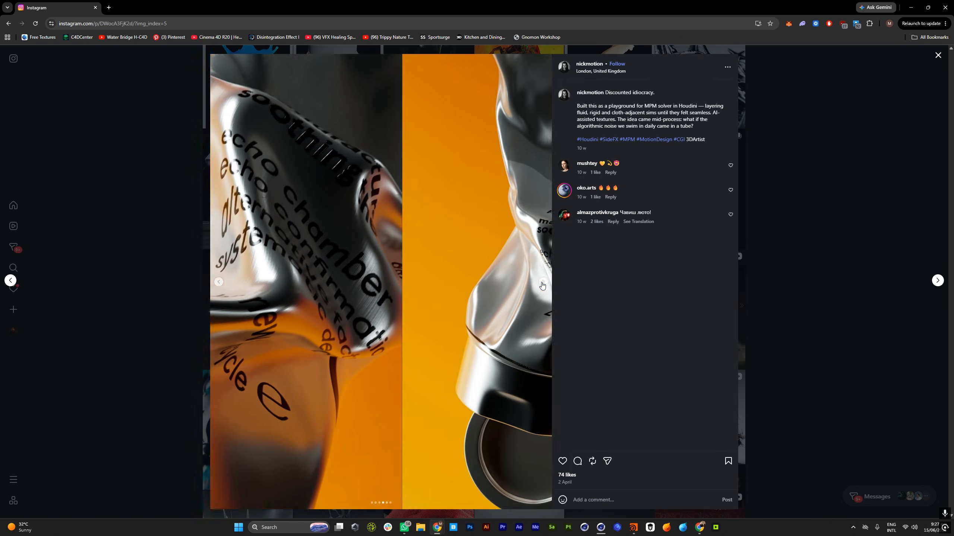
{"action": "left_click", "coordinate": [543, 282]}
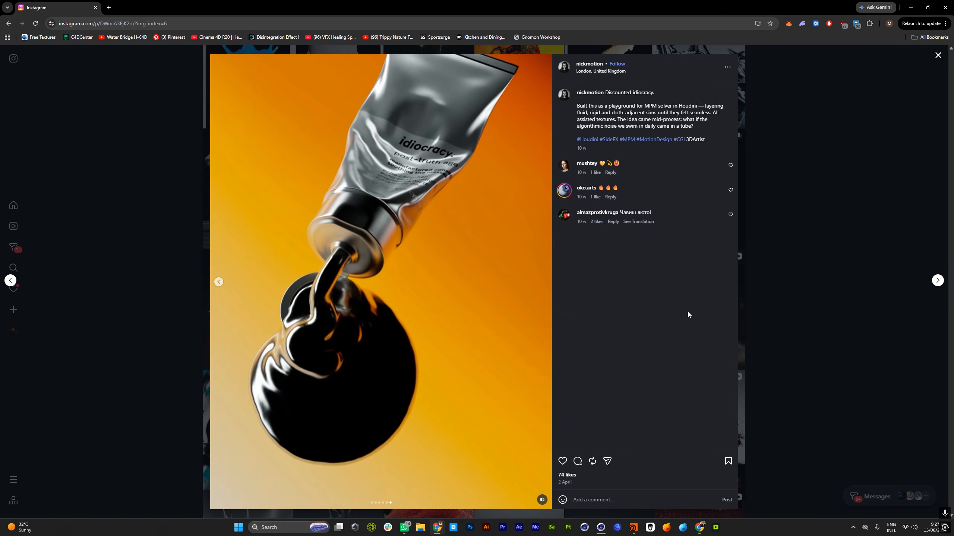
{"action": "left_click", "coordinate": [218, 282]}
{"action": "left_click", "coordinate": [218, 282]}
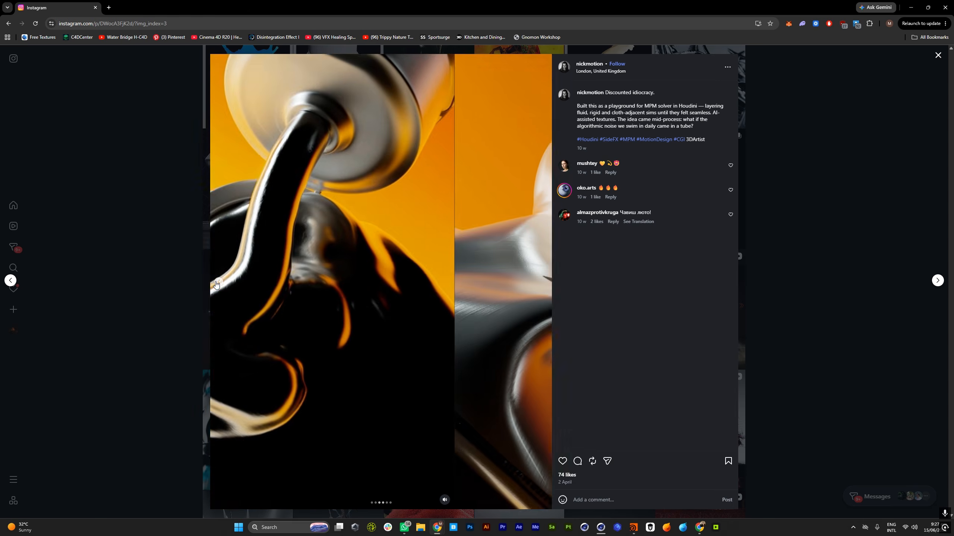
{"action": "left_click", "coordinate": [218, 282]}
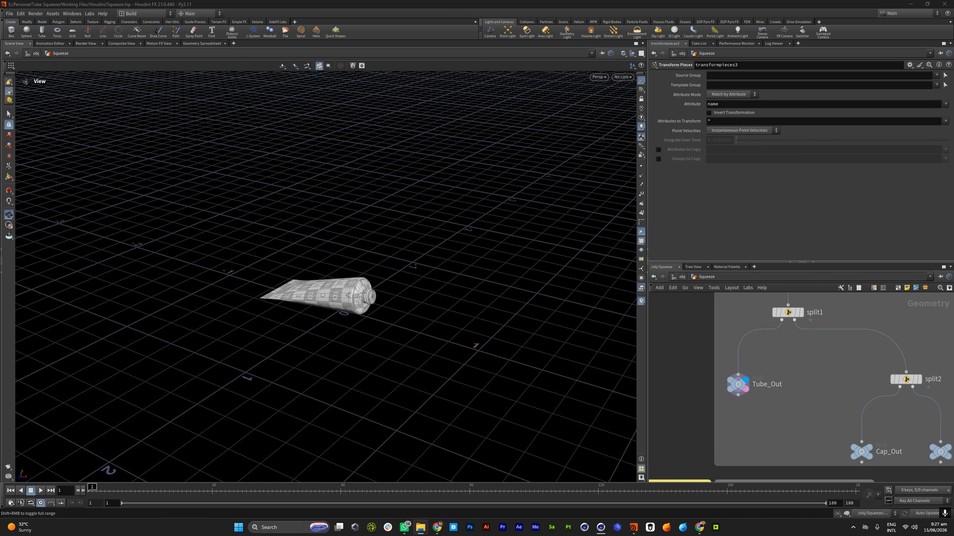
Switch to Cinema 4D's Render Queue and review the finished 2.c4d animation render
{"action": "left_click", "coordinate": [601, 527]}
{"action": "left_click", "coordinate": [637, 496]}
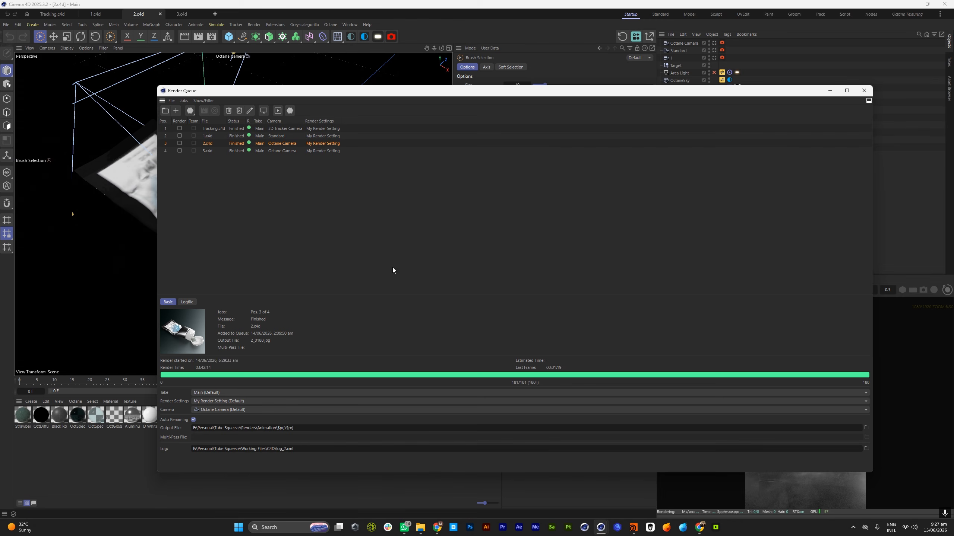
{"action": "double_click", "coordinate": [183, 336]}
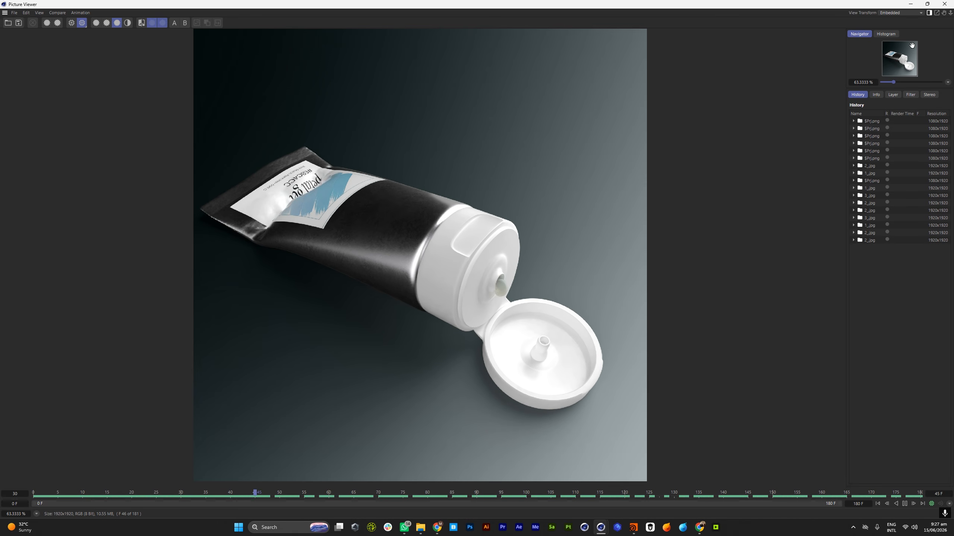
{"action": "left_click", "coordinate": [944, 3]}
Play back the finished 1.c4d render of the gel leaving the tube and close the viewer
{"action": "left_click", "coordinate": [209, 150]}
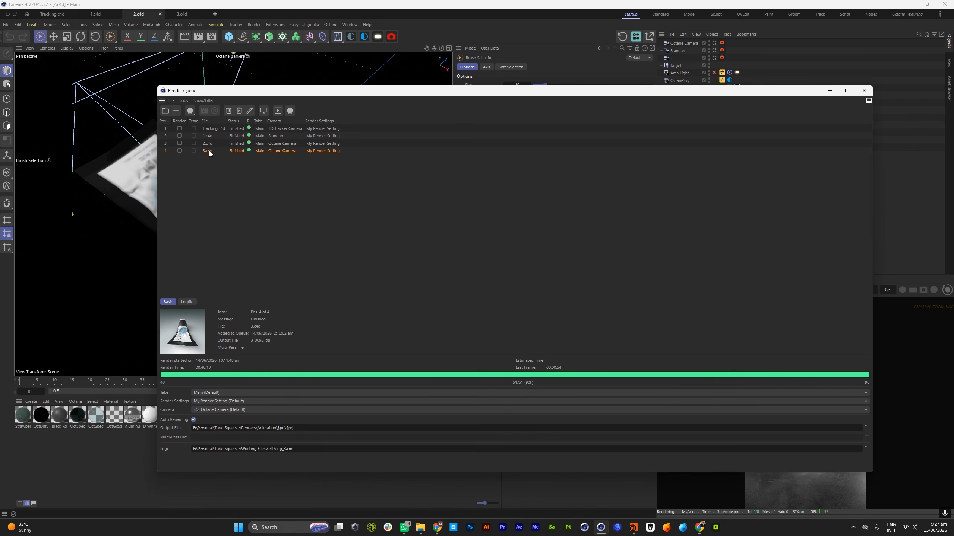
{"action": "double_click", "coordinate": [212, 134]}
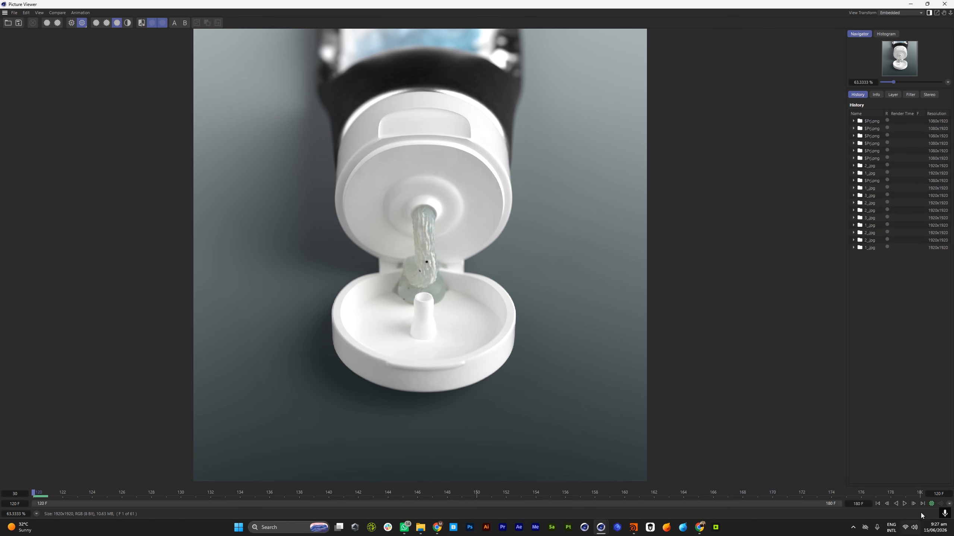
{"action": "left_click", "coordinate": [904, 503]}
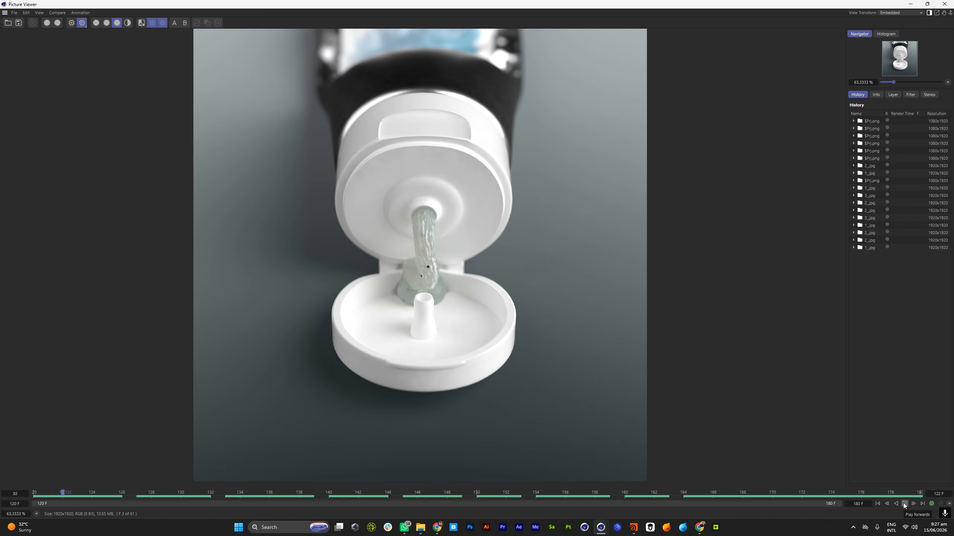
{"action": "left_click", "coordinate": [944, 4]}
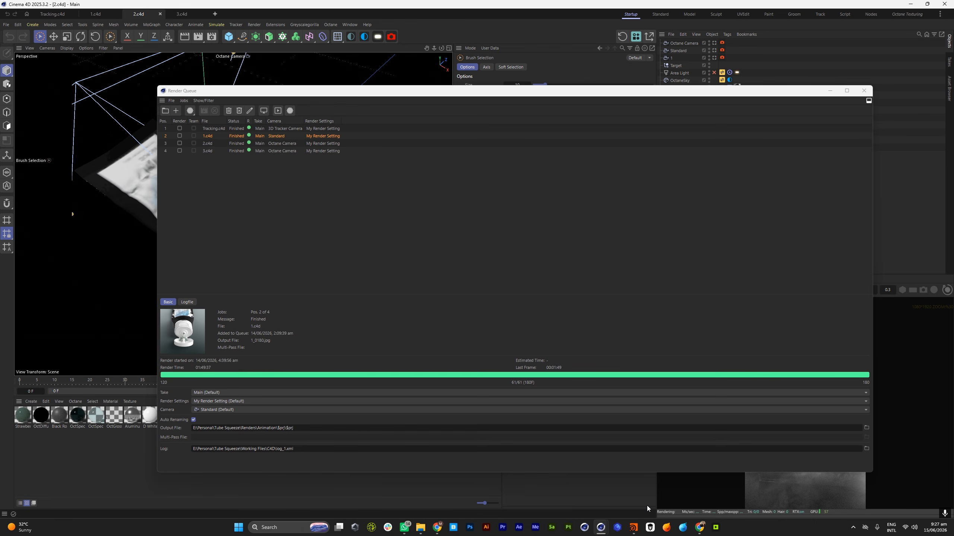
Switch to Houdini and examine the Tube_Out geometry up close from several angles
{"action": "left_click", "coordinate": [633, 528]}
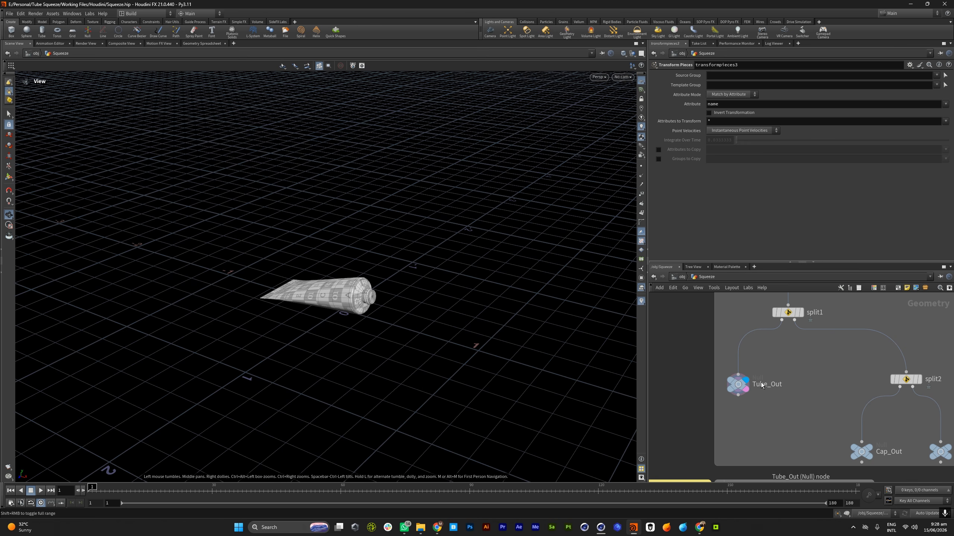
{"action": "scroll", "coordinate": [776, 356], "scroll_direction": "down", "scroll_amount": 10}
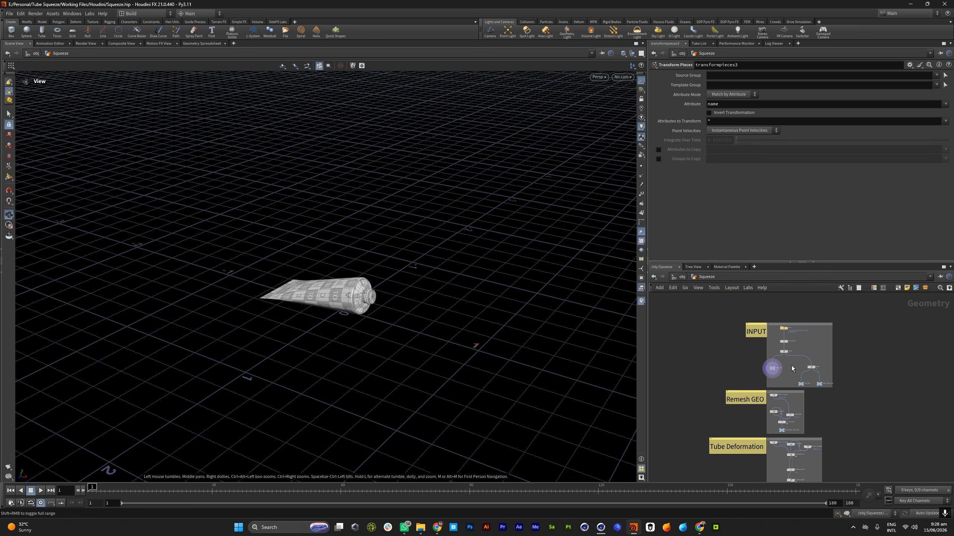
{"action": "left_click_drag", "start_coordinate": [328, 272], "coordinate": [316, 296]}
{"action": "right_click_drag", "start_coordinate": [315, 296], "coordinate": [616, 297]}
{"action": "left_click_drag", "start_coordinate": [405, 282], "coordinate": [361, 276]}
{"action": "mouse_move", "coordinate": [361, 276]}
{"action": "right_mouse_down"}
{"action": "mouse_move", "coordinate": [433, 273]}
{"action": "mouse_move", "coordinate": [343, 274]}
{"action": "right_mouse_up"}
{"action": "left_click_drag", "start_coordinate": [342, 275], "coordinate": [409, 297]}
{"action": "right_click_drag", "start_coordinate": [409, 297], "coordinate": [390, 301]}
{"action": "left_click_drag", "start_coordinate": [391, 301], "coordinate": [373, 281]}
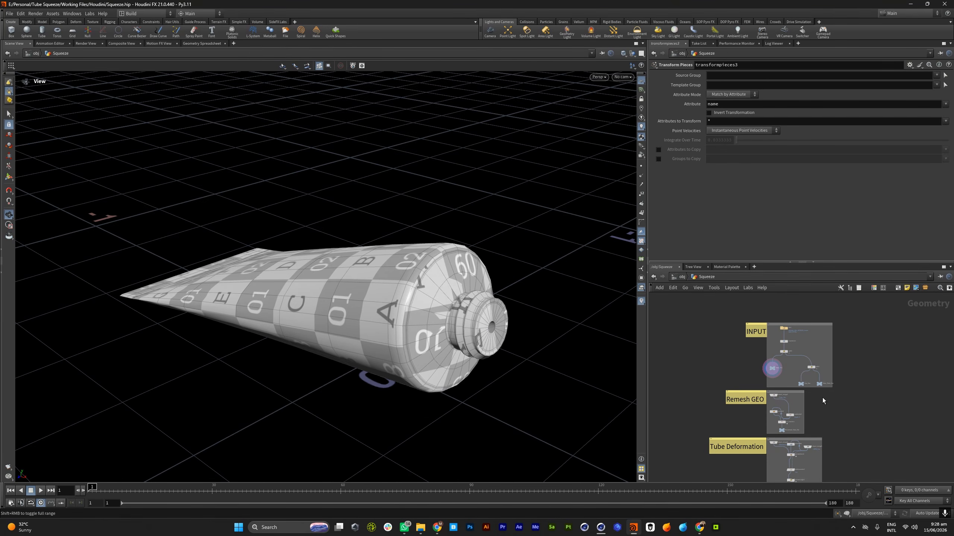
Display the Cap_Out node of the INPUT section and inspect the open cap geometry
{"action": "scroll", "coordinate": [809, 389], "scroll_direction": "up", "scroll_amount": 6}
{"action": "left_click", "coordinate": [784, 369]}
{"action": "left_click_drag", "start_coordinate": [615, 338], "coordinate": [430, 330]}
{"action": "middle_click_drag", "start_coordinate": [515, 330], "coordinate": [455, 306]}
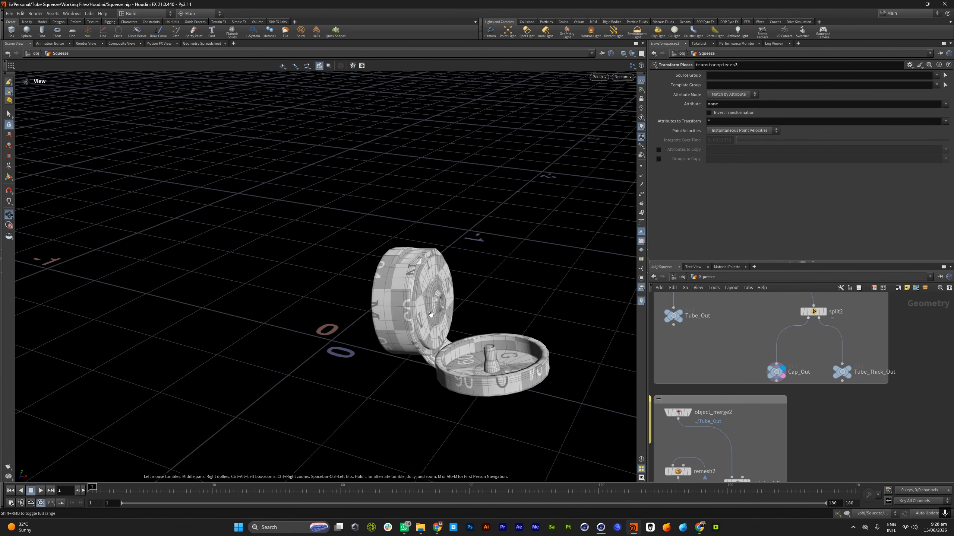
{"action": "right_click_drag", "start_coordinate": [456, 307], "coordinate": [574, 315]}
Display the Tube_Out node again and examine the tube's nozzle, shoulder and body from several angles
{"action": "scroll", "coordinate": [769, 388], "scroll_direction": "down", "scroll_amount": 4}
{"action": "scroll", "coordinate": [726, 344], "scroll_direction": "up", "scroll_amount": 6}
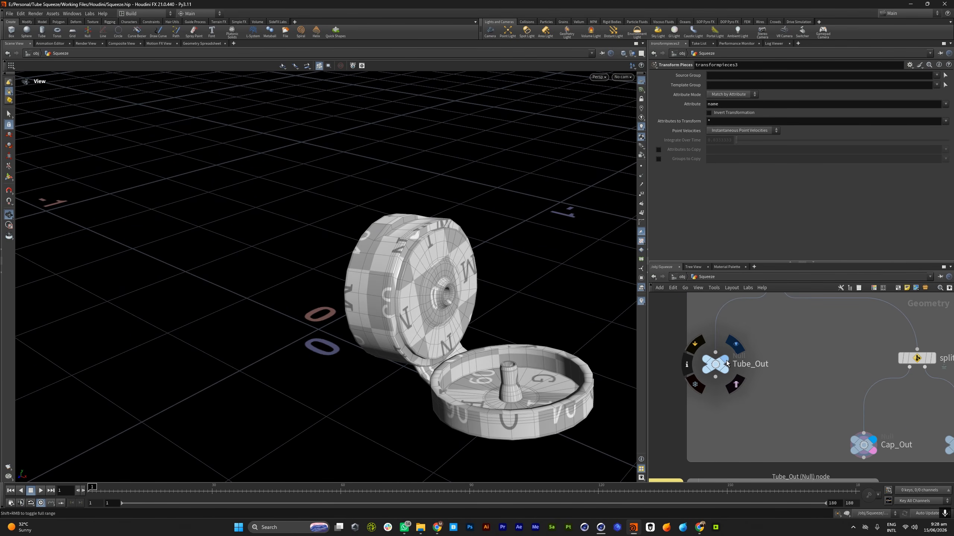
{"action": "left_click", "coordinate": [725, 360]}
{"action": "left_click", "coordinate": [724, 372]}
{"action": "left_click_drag", "start_coordinate": [455, 325], "coordinate": [503, 323]}
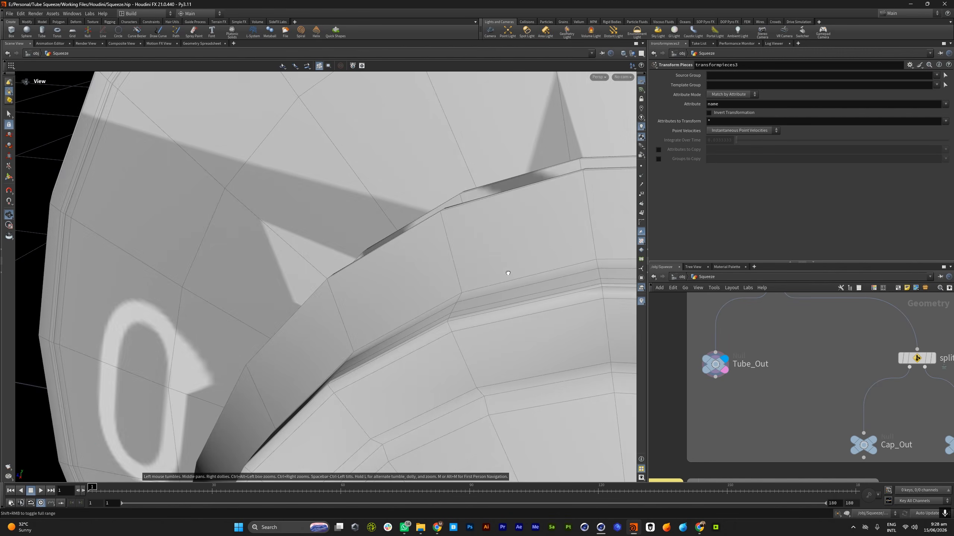
{"action": "right_click_drag", "start_coordinate": [508, 274], "coordinate": [368, 270]}
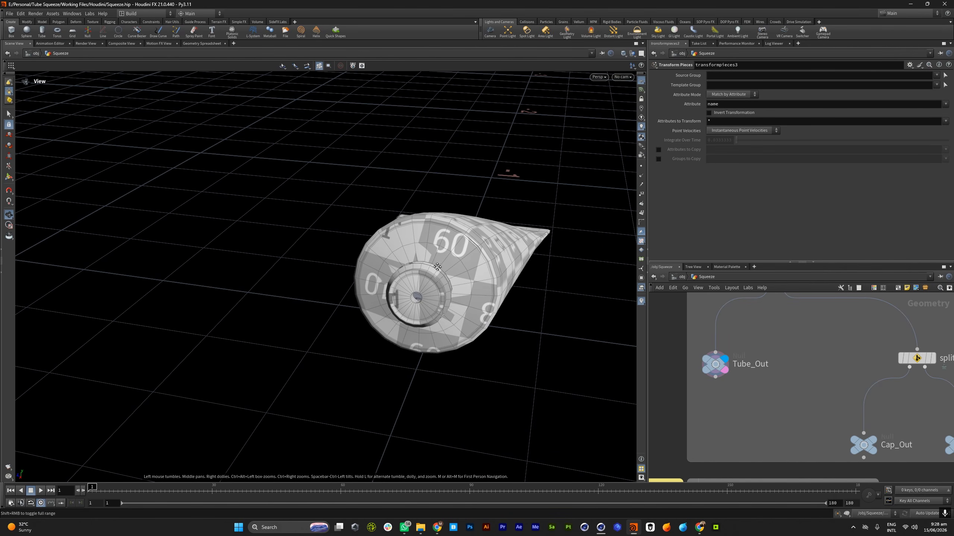
{"action": "right_click_drag", "start_coordinate": [437, 266], "coordinate": [518, 285]}
{"action": "left_click_drag", "start_coordinate": [517, 285], "coordinate": [491, 321]}
{"action": "right_click_drag", "start_coordinate": [347, 147], "coordinate": [387, 196]}
{"action": "left_click_drag", "start_coordinate": [387, 196], "coordinate": [435, 268]}
{"action": "right_click_drag", "start_coordinate": [435, 269], "coordinate": [511, 273]}
{"action": "left_click_drag", "start_coordinate": [511, 273], "coordinate": [349, 277]}
{"action": "mouse_move", "coordinate": [349, 278]}
{"action": "right_mouse_down"}
{"action": "mouse_move", "coordinate": [444, 279]}
{"action": "mouse_move", "coordinate": [336, 285]}
{"action": "right_mouse_up"}
{"action": "left_click_drag", "start_coordinate": [336, 285], "coordinate": [421, 275]}
{"action": "right_click_drag", "start_coordinate": [420, 275], "coordinate": [370, 277]}
{"action": "left_click_drag", "start_coordinate": [369, 277], "coordinate": [429, 316]}
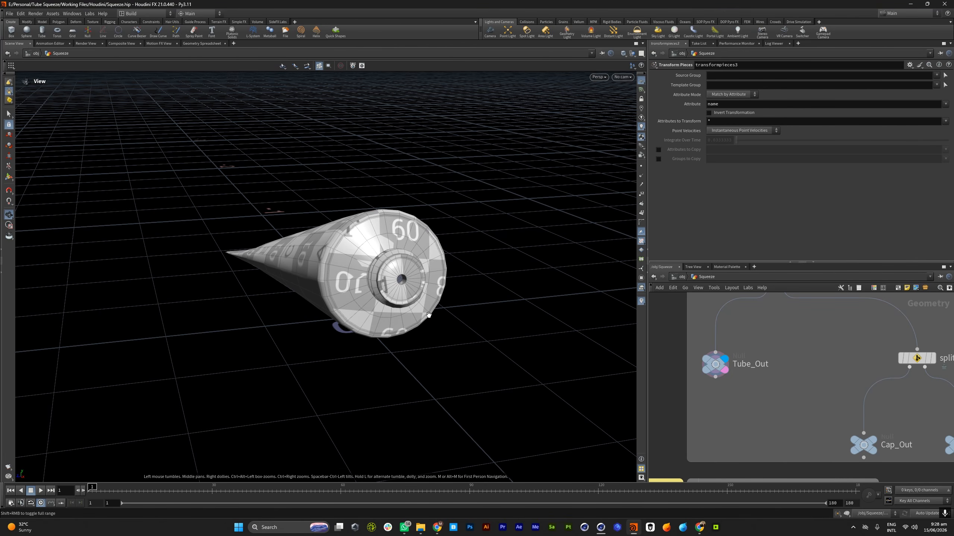
{"action": "left_click_drag", "start_coordinate": [389, 240], "coordinate": [394, 282]}
{"action": "right_click_drag", "start_coordinate": [394, 282], "coordinate": [504, 309]}
{"action": "left_click_drag", "start_coordinate": [504, 309], "coordinate": [448, 239]}
{"action": "right_click_drag", "start_coordinate": [449, 238], "coordinate": [404, 264]}
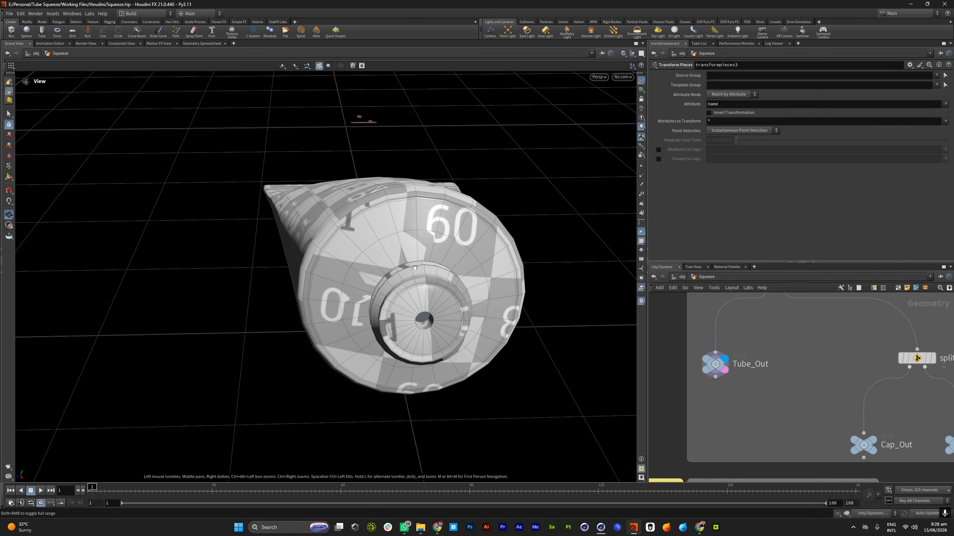
{"action": "left_click_drag", "start_coordinate": [404, 264], "coordinate": [430, 262]}
{"action": "scroll", "coordinate": [817, 393], "scroll_direction": "down", "scroll_amount": 3}
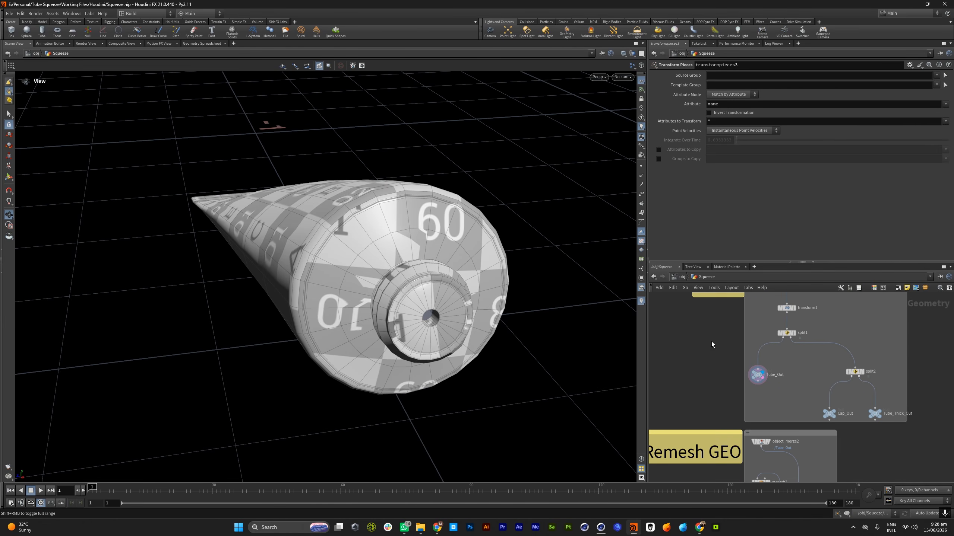
{"action": "left_click_drag", "start_coordinate": [406, 255], "coordinate": [436, 282]}
{"action": "right_click_drag", "start_coordinate": [436, 282], "coordinate": [394, 263]}
{"action": "left_click_drag", "start_coordinate": [394, 263], "coordinate": [417, 252]}
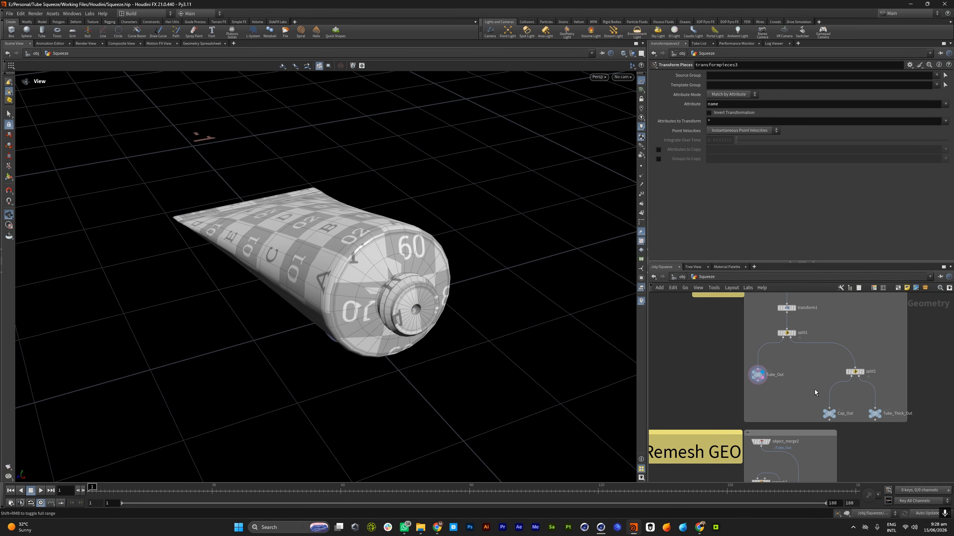
Survey the node network down to the Remesh GEO section and display its object_merge2 node
{"action": "scroll", "coordinate": [814, 390], "scroll_direction": "down", "scroll_amount": 3}
{"action": "scroll", "coordinate": [811, 361], "scroll_direction": "down", "scroll_amount": 2}
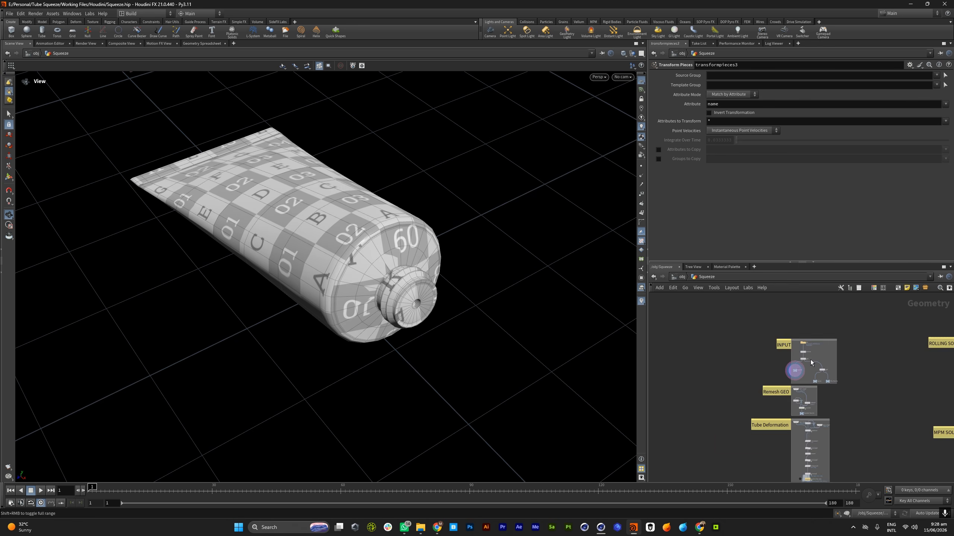
{"action": "scroll", "coordinate": [810, 359], "scroll_direction": "up", "scroll_amount": 2}
{"action": "scroll", "coordinate": [770, 403], "scroll_direction": "up", "scroll_amount": 3}
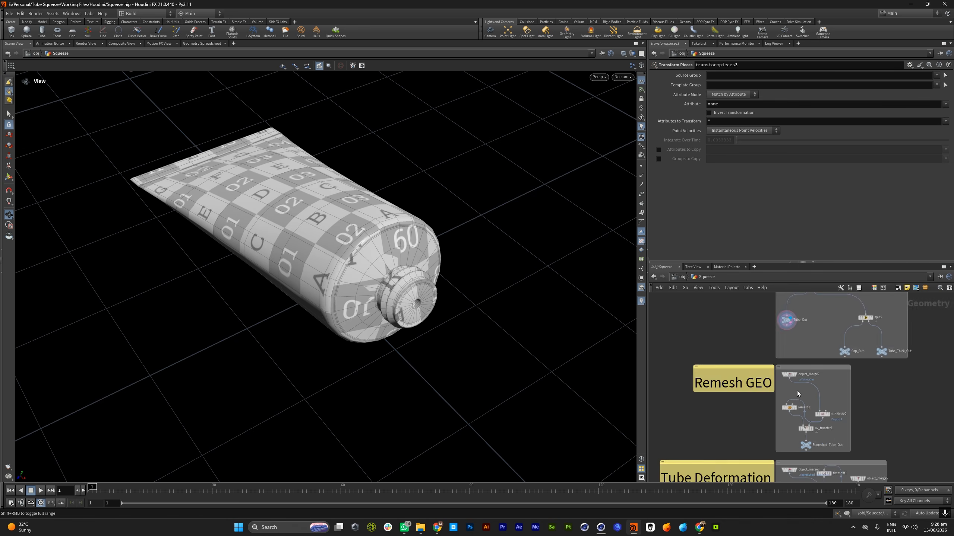
{"action": "scroll", "coordinate": [799, 401], "scroll_direction": "down", "scroll_amount": 5}
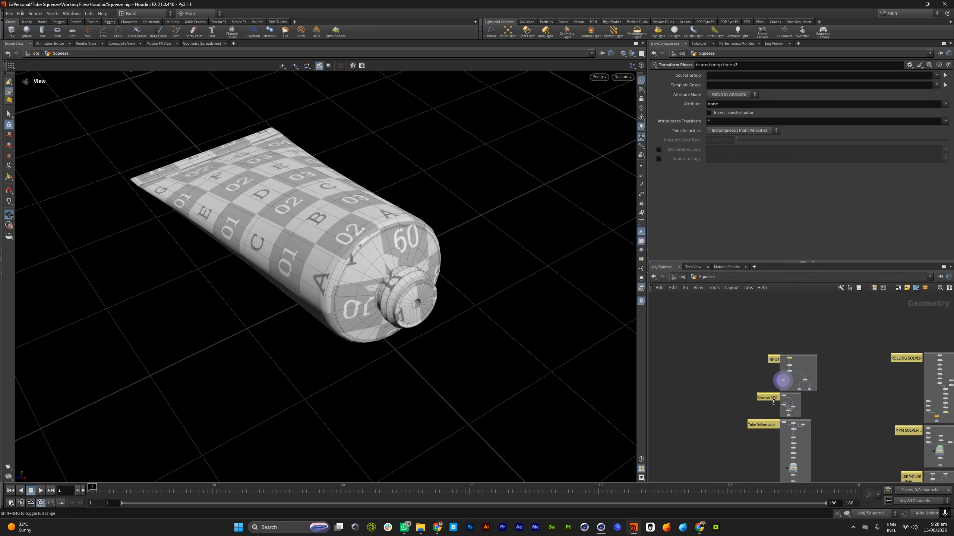
{"action": "scroll", "coordinate": [774, 403], "scroll_direction": "up", "scroll_amount": 5}
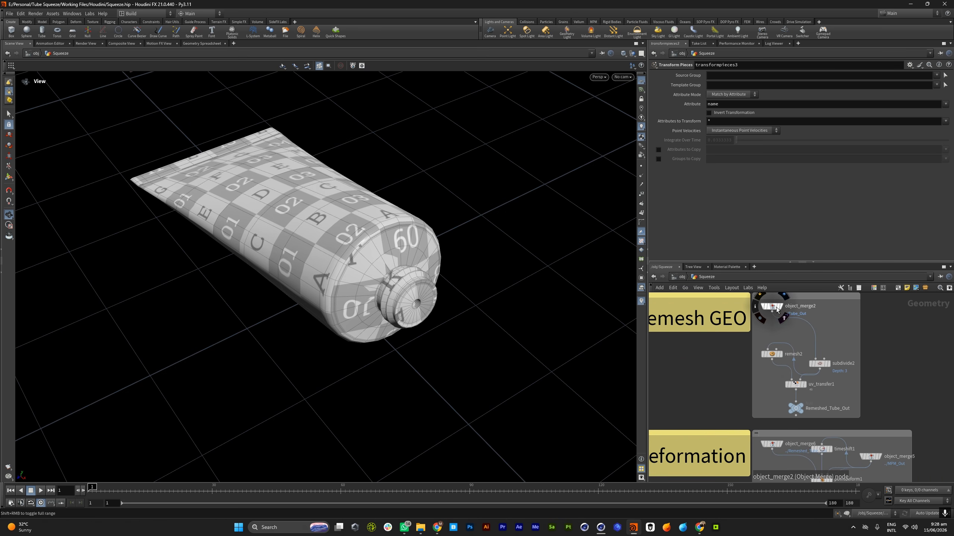
{"action": "left_click", "coordinate": [781, 307]}
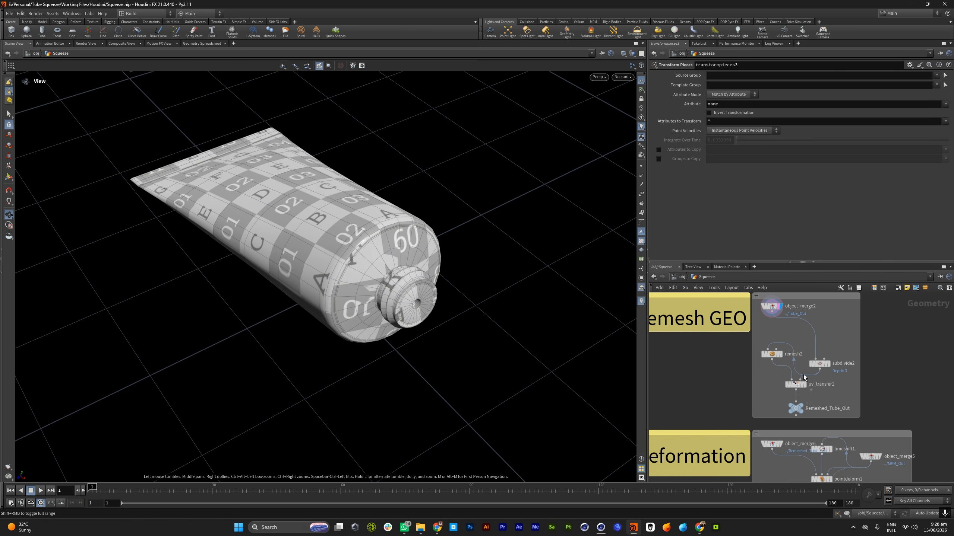
Display the Remeshed_Tube_Out node and inspect the dense mesh on the tube's surface
{"action": "scroll", "coordinate": [804, 377], "scroll_direction": "up", "scroll_amount": 1}
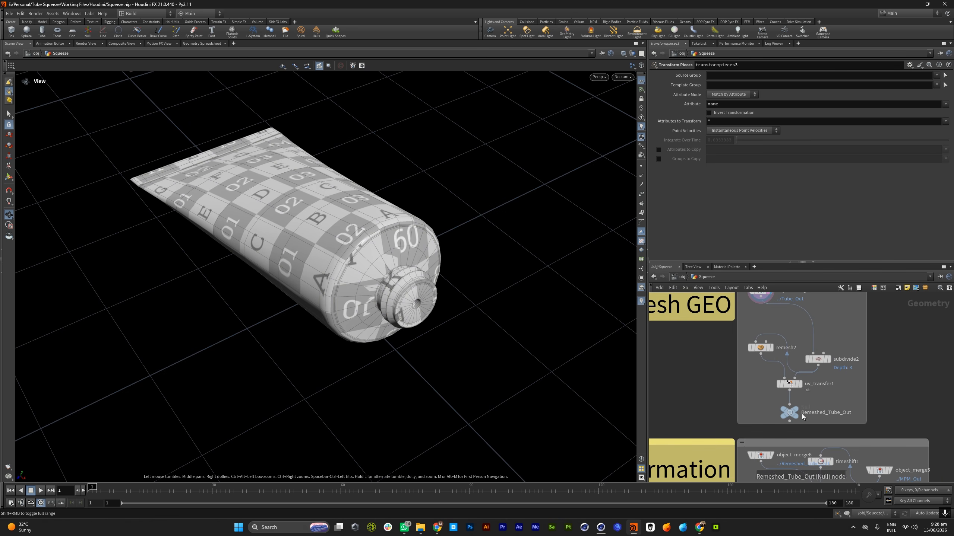
{"action": "mouse_move", "coordinate": [796, 408]}
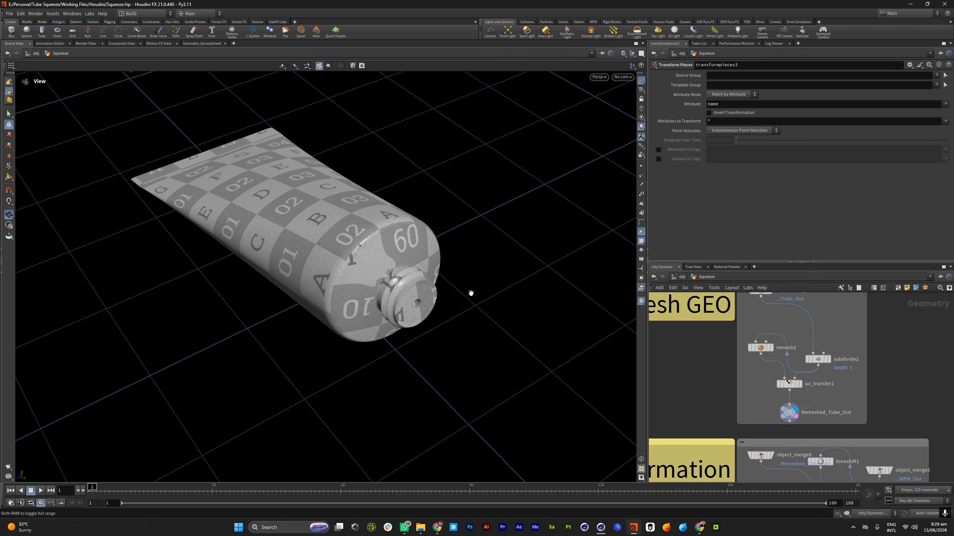
{"action": "scroll", "coordinate": [365, 238], "scroll_direction": "up", "scroll_amount": 5}
{"action": "scroll", "coordinate": [365, 238], "scroll_direction": "up", "scroll_amount": 5}
{"action": "scroll", "coordinate": [366, 251], "scroll_direction": "down", "scroll_amount": 10}
{"action": "left_click_drag", "start_coordinate": [366, 252], "coordinate": [356, 279]}
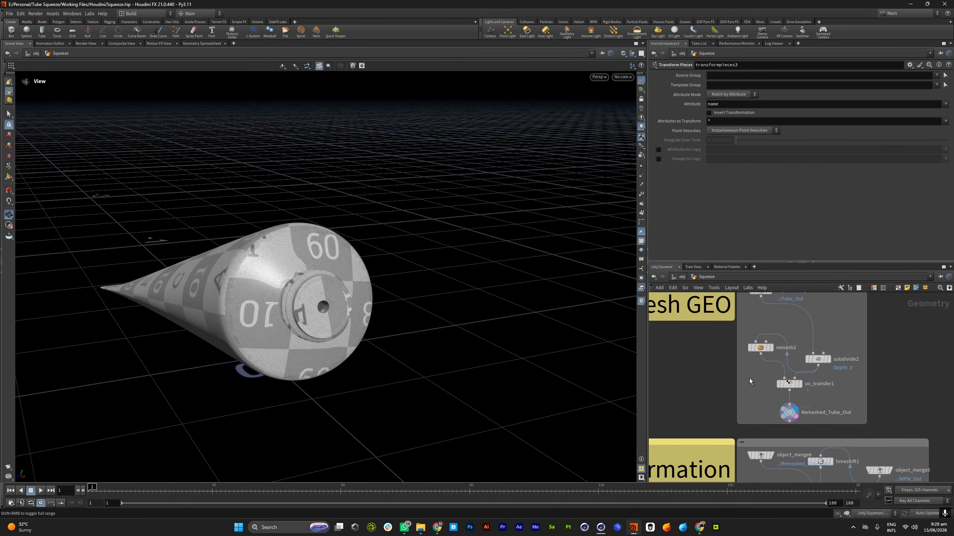
Examine the remeshed tube's body and nozzle from several angles with the whole node network in view
{"action": "scroll", "coordinate": [749, 381], "scroll_direction": "down", "scroll_amount": 6}
{"action": "scroll", "coordinate": [698, 394], "scroll_direction": "down", "scroll_amount": 1}
{"action": "scroll", "coordinate": [698, 391], "scroll_direction": "down", "scroll_amount": 3}
{"action": "left_click_drag", "start_coordinate": [289, 240], "coordinate": [329, 321]}
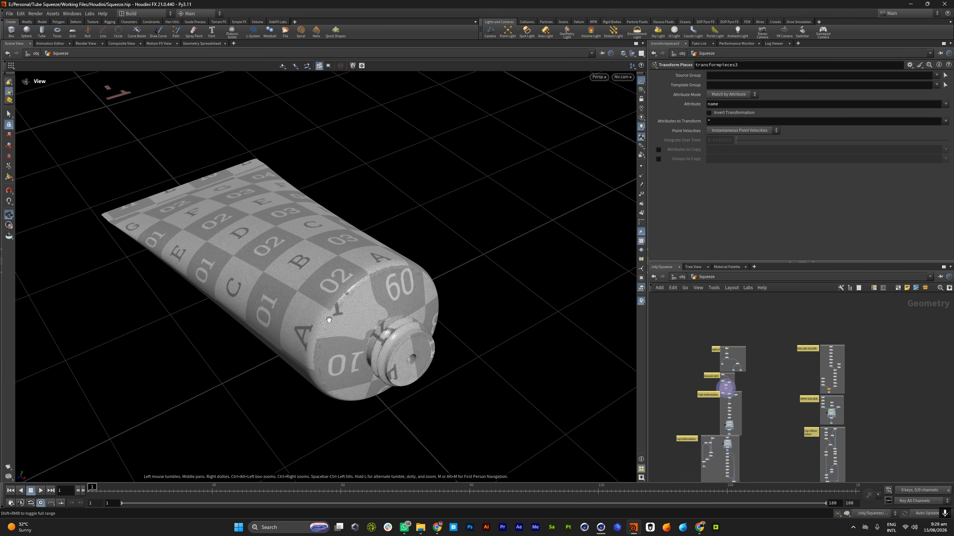
{"action": "scroll", "coordinate": [331, 299], "scroll_direction": "up", "scroll_amount": 3}
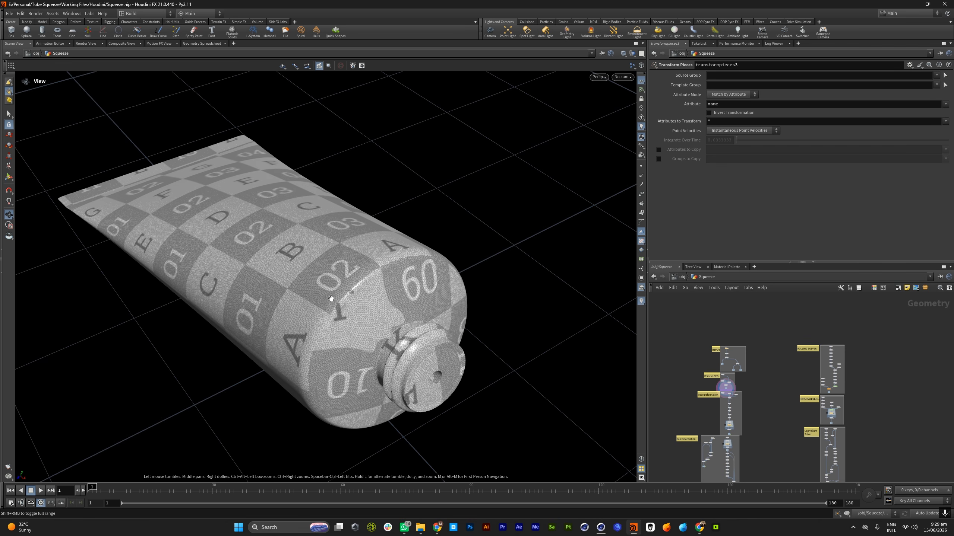
{"action": "middle_click_drag", "start_coordinate": [338, 301], "coordinate": [368, 265]}
{"action": "scroll", "coordinate": [368, 266], "scroll_direction": "down", "scroll_amount": 4}
{"action": "left_click_drag", "start_coordinate": [319, 266], "coordinate": [351, 264]}
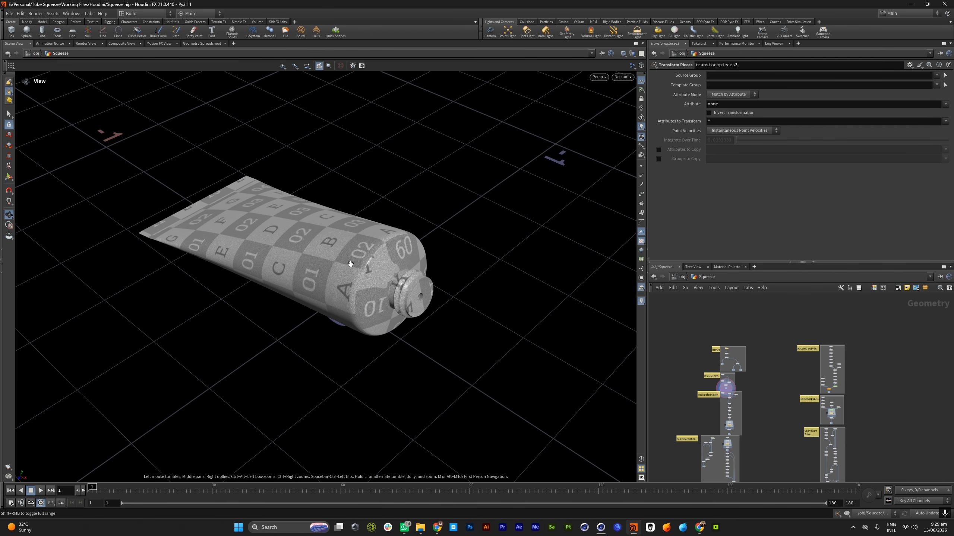
{"action": "scroll", "coordinate": [342, 238], "scroll_direction": "up", "scroll_amount": 5}
{"action": "left_click_drag", "start_coordinate": [413, 310], "coordinate": [444, 281]}
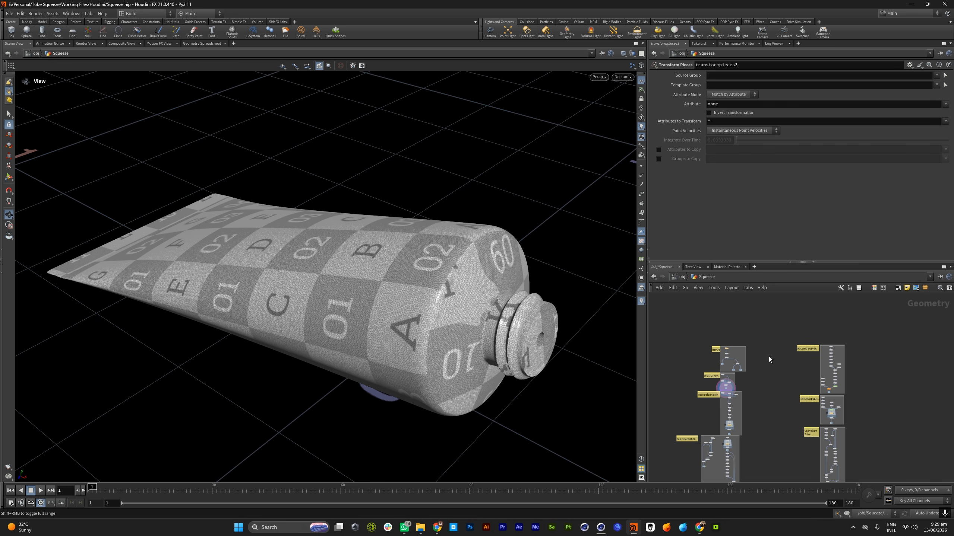
Examine the tube's nozzle end closely and locate the Cap_Out and Tube_Thick_Out nodes in the network
{"action": "scroll", "coordinate": [769, 357], "scroll_direction": "up", "scroll_amount": 6}
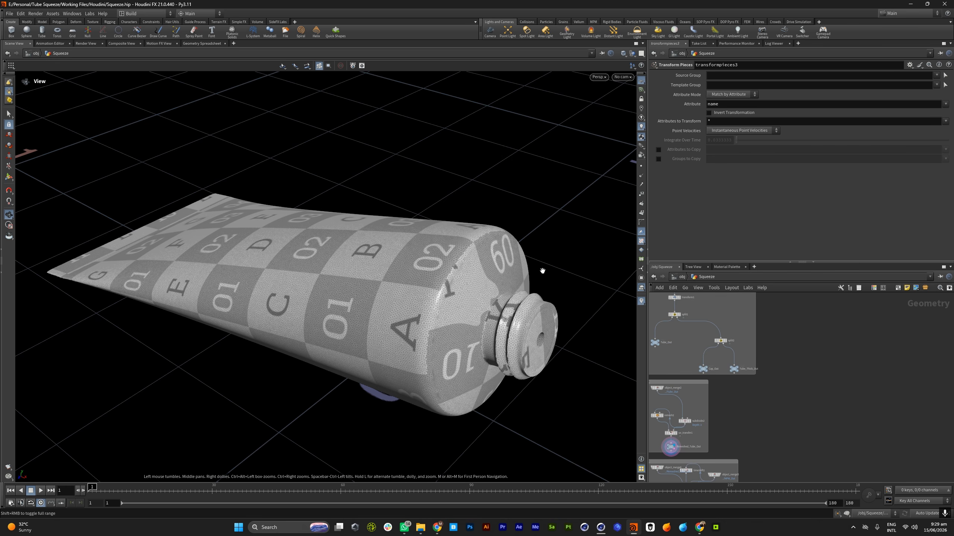
{"action": "scroll", "coordinate": [488, 297], "scroll_direction": "up", "scroll_amount": 2}
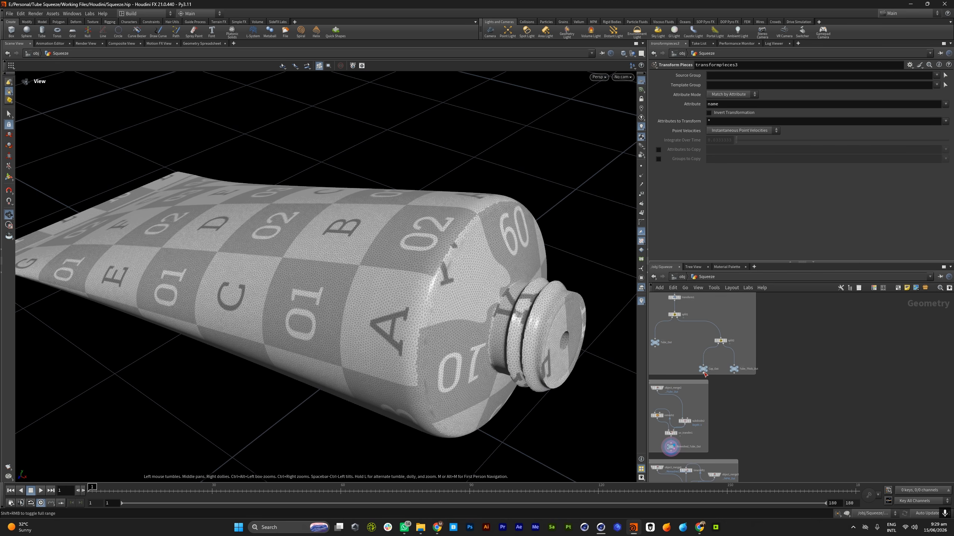
{"action": "scroll", "coordinate": [703, 374], "scroll_direction": "up", "scroll_amount": 4}
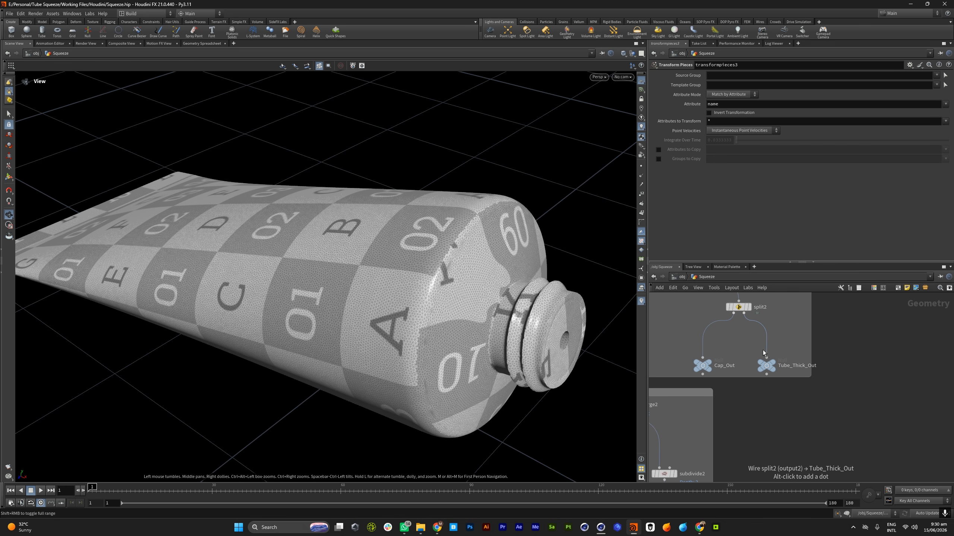
{"action": "scroll", "coordinate": [765, 351], "scroll_direction": "down", "scroll_amount": 6}
{"action": "scroll", "coordinate": [806, 361], "scroll_direction": "down", "scroll_amount": 5}
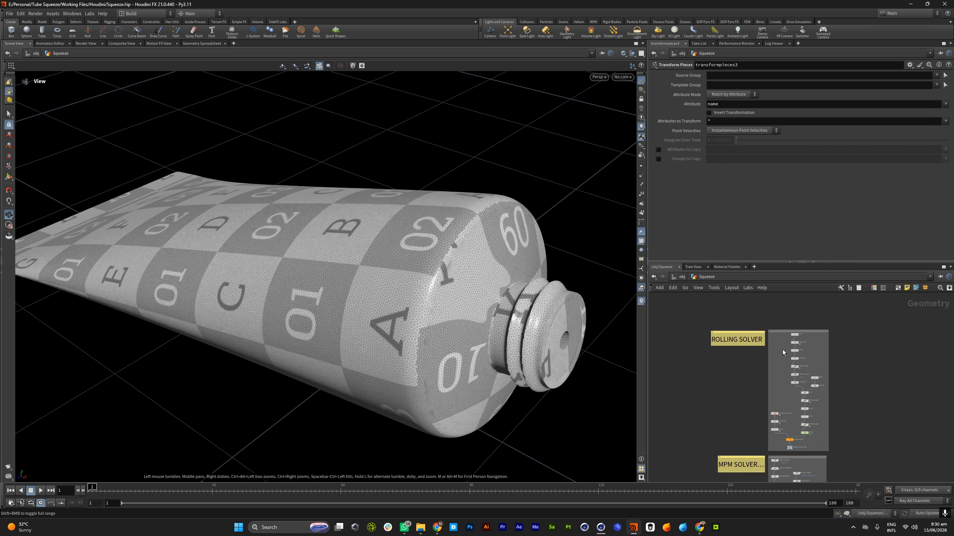
Survey the Rolling Solver, MPM Solver and Cap Vellum Solver sections of the node network
{"action": "scroll", "coordinate": [781, 354], "scroll_direction": "up", "scroll_amount": 8}
{"action": "scroll", "coordinate": [785, 355], "scroll_direction": "down", "scroll_amount": 4}
{"action": "scroll", "coordinate": [808, 384], "scroll_direction": "up", "scroll_amount": 8}
{"action": "scroll", "coordinate": [802, 386], "scroll_direction": "down", "scroll_amount": 5}
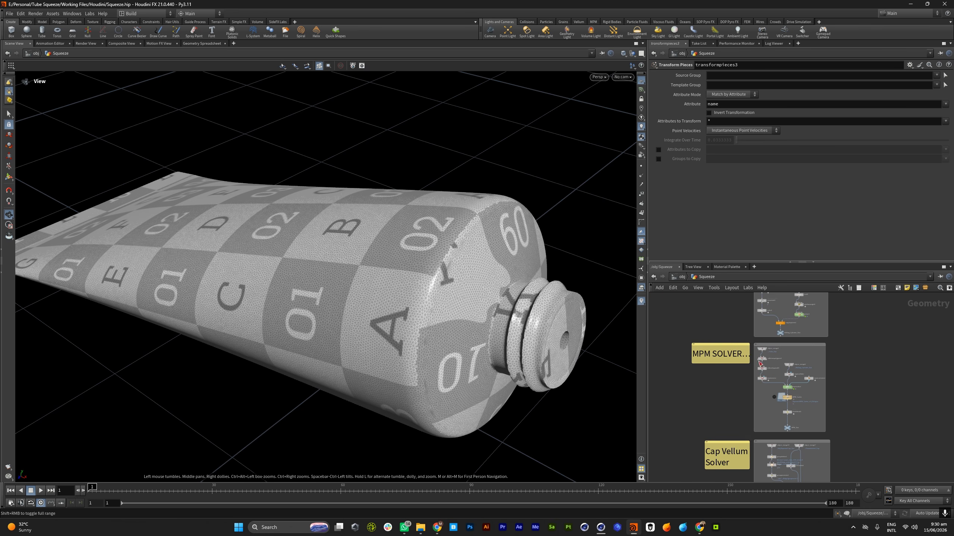
{"action": "scroll", "coordinate": [421, 290], "scroll_direction": "down", "scroll_amount": 5}
Examine the remeshed tube from the side, front and above, and look over the Tube Deformation and solver sections
{"action": "left_click_drag", "start_coordinate": [398, 302], "coordinate": [428, 270]}
{"action": "left_click_drag", "start_coordinate": [312, 301], "coordinate": [130, 330]}
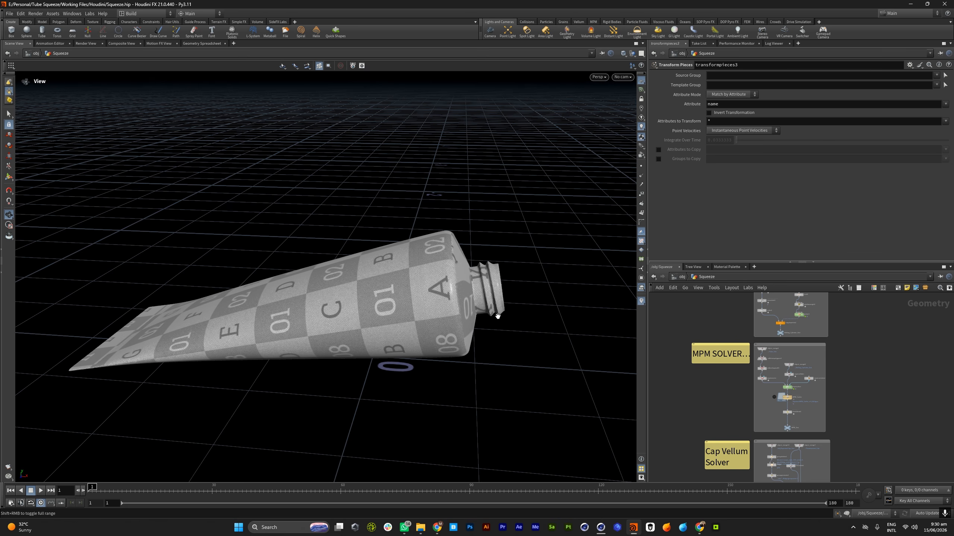
{"action": "left_click_drag", "start_coordinate": [497, 281], "coordinate": [447, 316]}
{"action": "scroll", "coordinate": [845, 364], "scroll_direction": "down", "scroll_amount": 5}
{"action": "scroll", "coordinate": [733, 366], "scroll_direction": "up", "scroll_amount": 5}
{"action": "left_click_drag", "start_coordinate": [375, 271], "coordinate": [378, 295]}
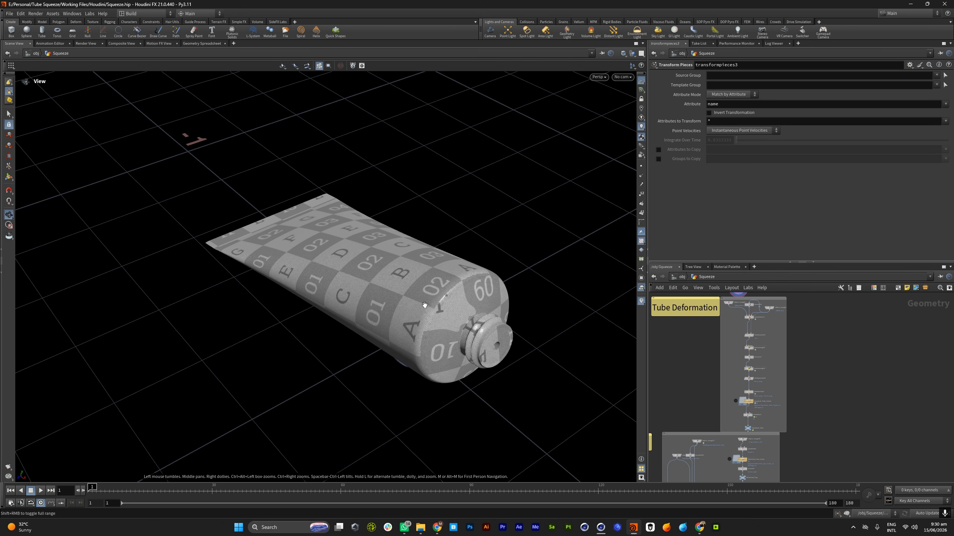
{"action": "scroll", "coordinate": [688, 372], "scroll_direction": "down", "scroll_amount": 6}
{"action": "scroll", "coordinate": [768, 340], "scroll_direction": "up", "scroll_amount": 6}
{"action": "scroll", "coordinate": [762, 352], "scroll_direction": "down", "scroll_amount": 5}
{"action": "left_click_drag", "start_coordinate": [415, 262], "coordinate": [436, 267]}
{"action": "middle_click_drag", "start_coordinate": [518, 319], "coordinate": [592, 293]}
{"action": "scroll", "coordinate": [756, 391], "scroll_direction": "up", "scroll_amount": 6}
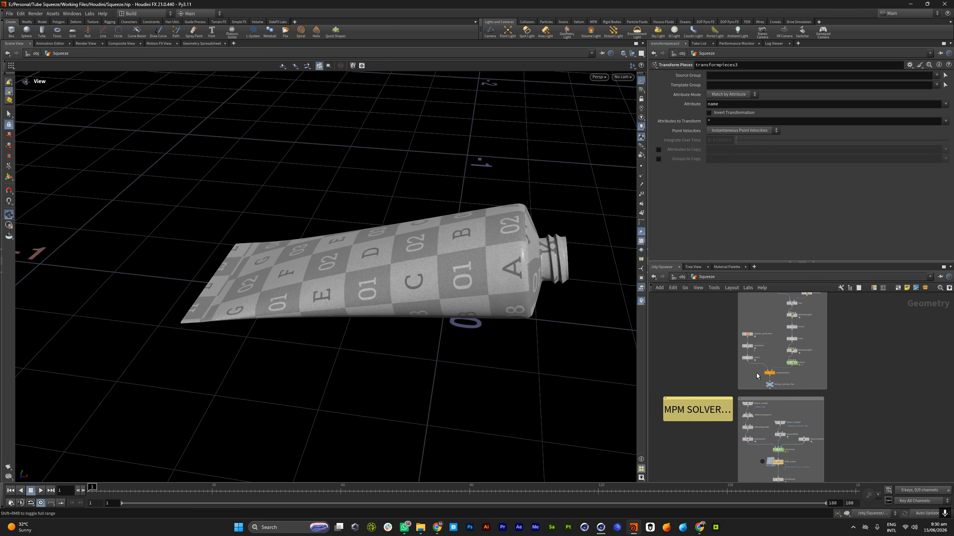
Display the color1 node in the Rolling Solver section and examine the crumpled cylinder from several angles
{"action": "left_click", "coordinate": [749, 351]}
{"action": "right_click_drag", "start_coordinate": [360, 308], "coordinate": [203, 290]}
{"action": "left_click_drag", "start_coordinate": [203, 290], "coordinate": [319, 229]}
{"action": "middle_click_drag", "start_coordinate": [319, 229], "coordinate": [380, 241]}
{"action": "right_click_drag", "start_coordinate": [379, 240], "coordinate": [544, 216]}
{"action": "left_click_drag", "start_coordinate": [545, 216], "coordinate": [484, 256]}
{"action": "right_click_drag", "start_coordinate": [484, 255], "coordinate": [443, 224]}
{"action": "left_click_drag", "start_coordinate": [443, 224], "coordinate": [462, 227]}
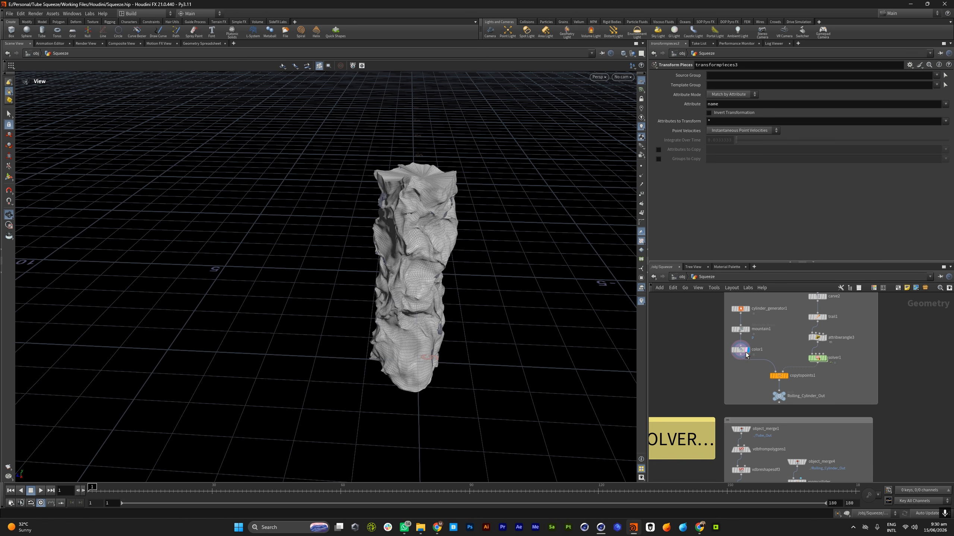
{"action": "scroll", "coordinate": [746, 355], "scroll_direction": "down", "scroll_amount": 5}
{"action": "left_click_drag", "start_coordinate": [596, 277], "coordinate": [488, 243]}
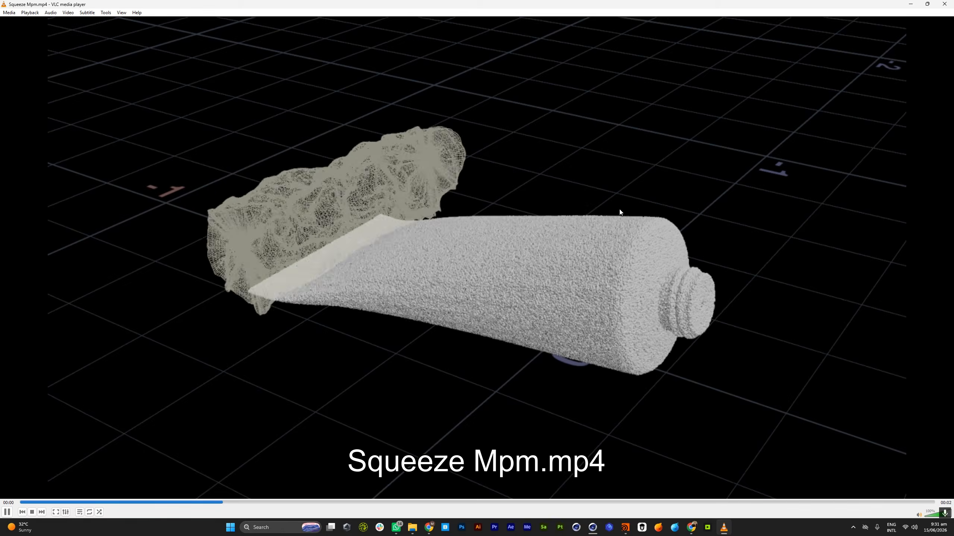
Pause and resume the Squeeze Mpm.mp4 simulation preview in VLC media player
{"action": "key", "text": "space"}
{"action": "key", "text": "space"}
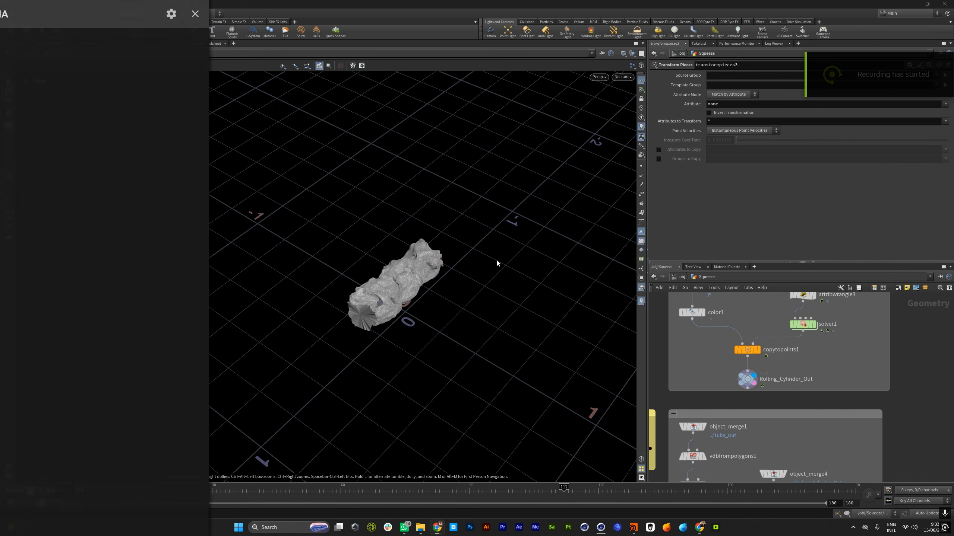
Switch to Houdini and examine the Rolling_Cylinder_Out geometry from the side and its capped end
{"action": "scroll", "coordinate": [470, 261], "scroll_direction": "down", "scroll_amount": 3}
{"action": "left_click_drag", "start_coordinate": [361, 255], "coordinate": [344, 231]}
{"action": "scroll", "coordinate": [780, 392], "scroll_direction": "down", "scroll_amount": 8}
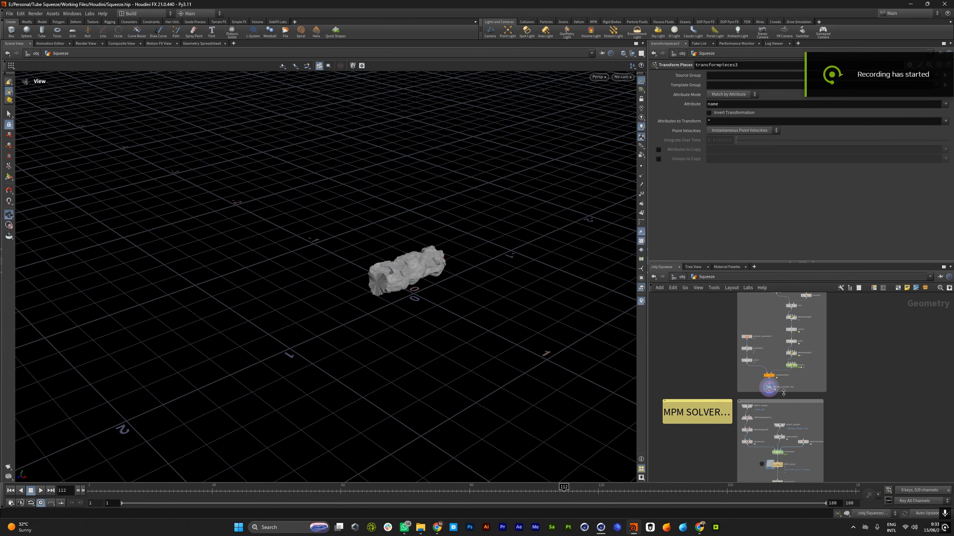
{"action": "right_click_drag", "start_coordinate": [418, 267], "coordinate": [556, 270]}
{"action": "left_click_drag", "start_coordinate": [555, 271], "coordinate": [478, 263]}
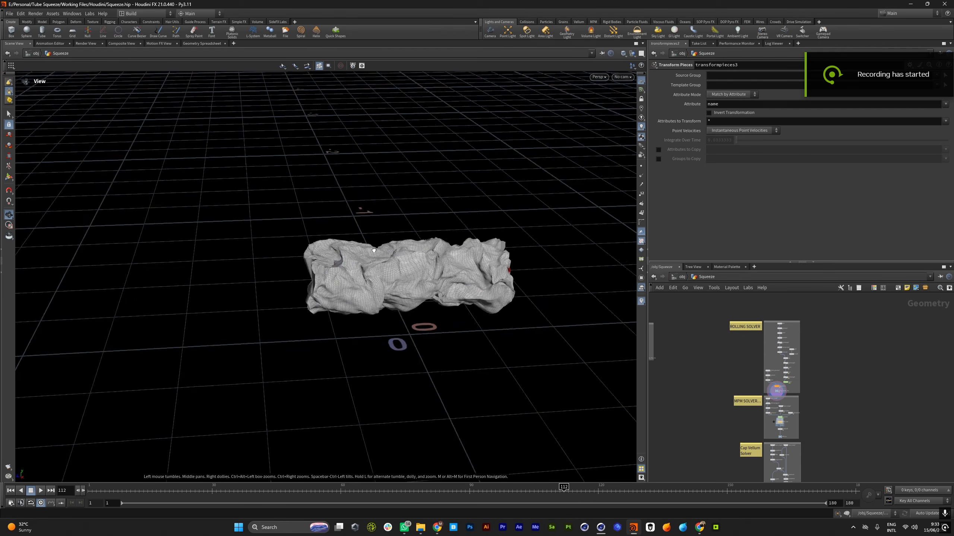
{"action": "right_click_drag", "start_coordinate": [479, 264], "coordinate": [603, 256]}
{"action": "left_click_drag", "start_coordinate": [432, 248], "coordinate": [484, 240]}
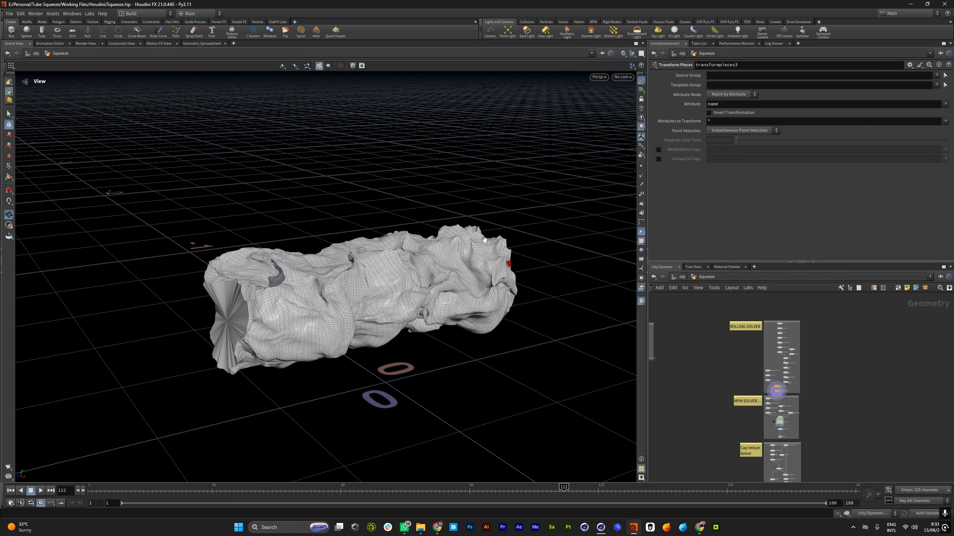
{"action": "left_click_drag", "start_coordinate": [370, 184], "coordinate": [456, 224]}
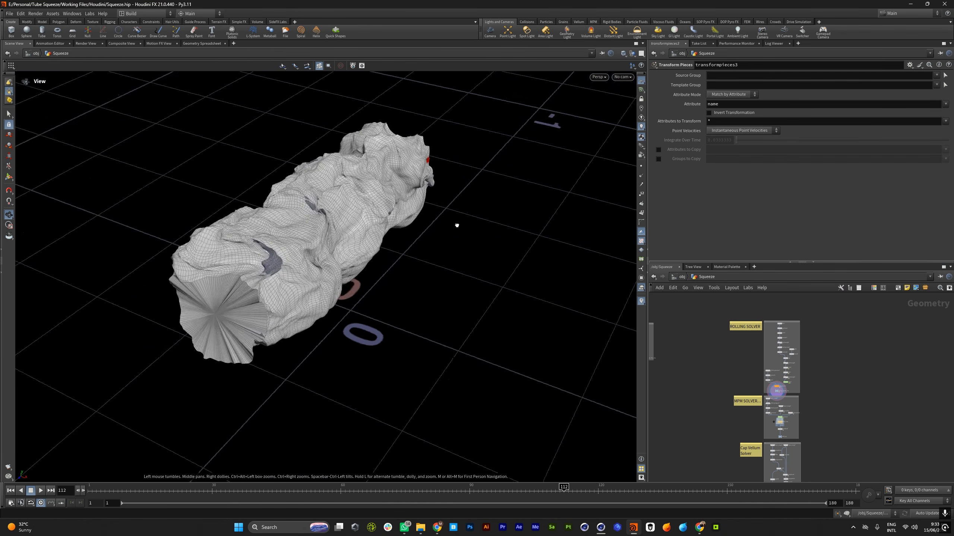
Inspect the crumpled cylinder's whole shape from low and high angles alongside the solver sections
{"action": "right_click_drag", "start_coordinate": [456, 223], "coordinate": [390, 230]}
{"action": "left_click_drag", "start_coordinate": [389, 230], "coordinate": [394, 210]}
{"action": "scroll", "coordinate": [804, 340], "scroll_direction": "down", "scroll_amount": 3}
{"action": "scroll", "coordinate": [792, 365], "scroll_direction": "up", "scroll_amount": 9}
{"action": "scroll", "coordinate": [788, 371], "scroll_direction": "down", "scroll_amount": 5}
{"action": "mouse_move", "coordinate": [363, 224]}
{"action": "left_mouse_down"}
{"action": "mouse_move", "coordinate": [428, 270]}
{"action": "mouse_move", "coordinate": [352, 211]}
{"action": "left_mouse_up"}
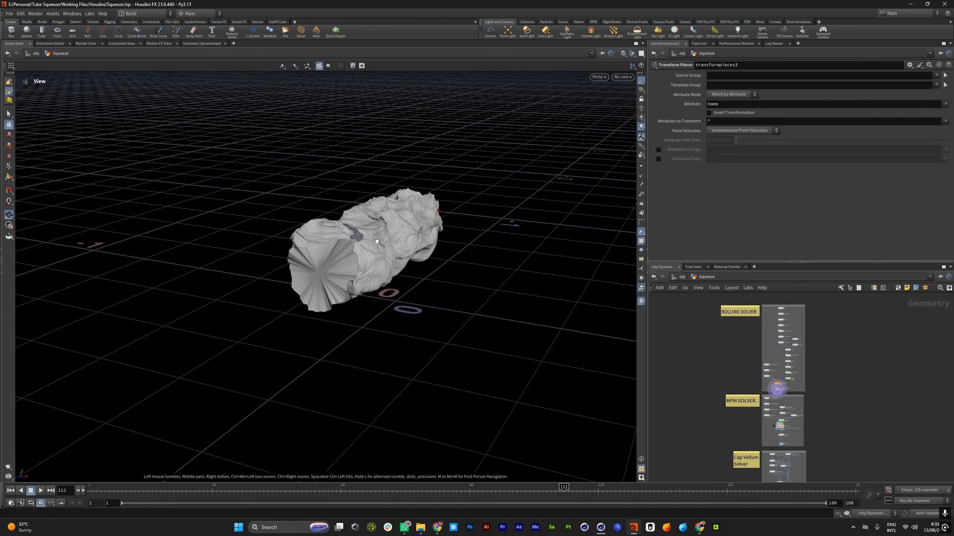
{"action": "right_click_drag", "start_coordinate": [352, 211], "coordinate": [357, 287]}
{"action": "mouse_move", "coordinate": [357, 287]}
{"action": "left_mouse_down"}
{"action": "mouse_move", "coordinate": [346, 263]}
{"action": "mouse_move", "coordinate": [361, 301]}
{"action": "left_mouse_up"}
{"action": "scroll", "coordinate": [777, 394], "scroll_direction": "up", "scroll_amount": 5}
{"action": "left_click_drag", "start_coordinate": [340, 259], "coordinate": [396, 342]}
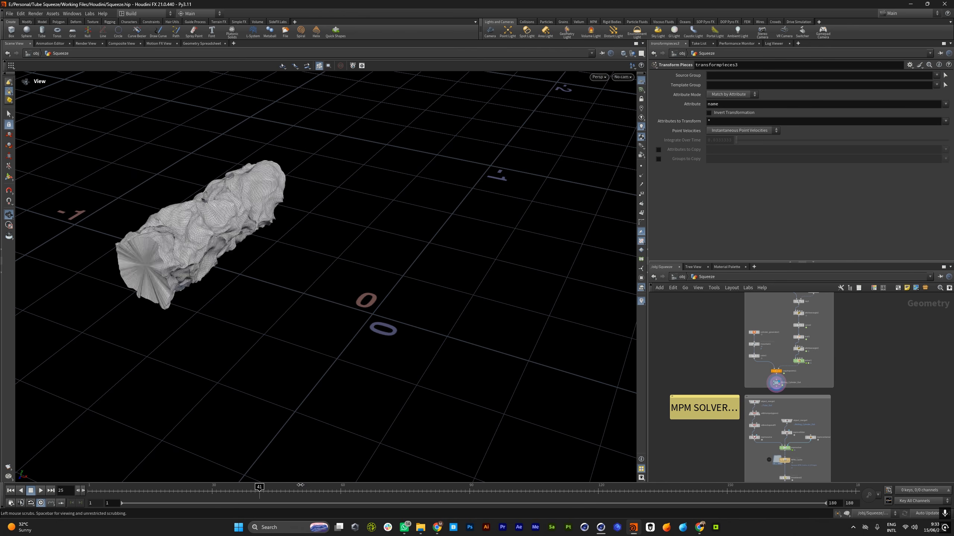
Scrub through the rolling cylinder's motion and play it from the first frame
{"action": "left_click_drag", "start_coordinate": [56, 431], "coordinate": [315, 415]}
{"action": "scroll", "coordinate": [752, 408], "scroll_direction": "down", "scroll_amount": 5}
{"action": "left_click_drag", "start_coordinate": [225, 295], "coordinate": [188, 247]}
{"action": "left_click_drag", "start_coordinate": [391, 289], "coordinate": [427, 305]}
{"action": "left_click_drag", "start_coordinate": [321, 282], "coordinate": [70, 449]}
{"action": "left_click", "coordinate": [11, 491]}
{"action": "left_click", "coordinate": [40, 493]}
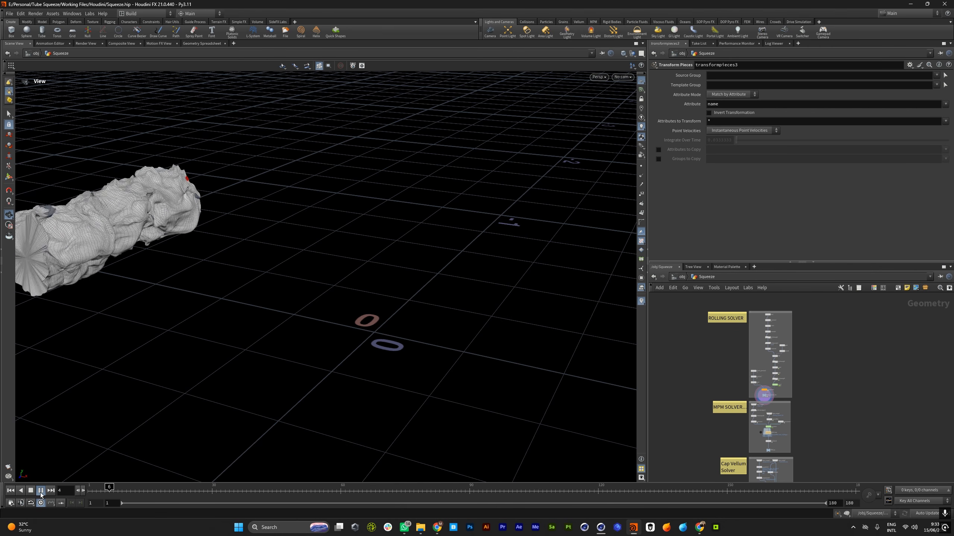
{"action": "left_click", "coordinate": [41, 493]}
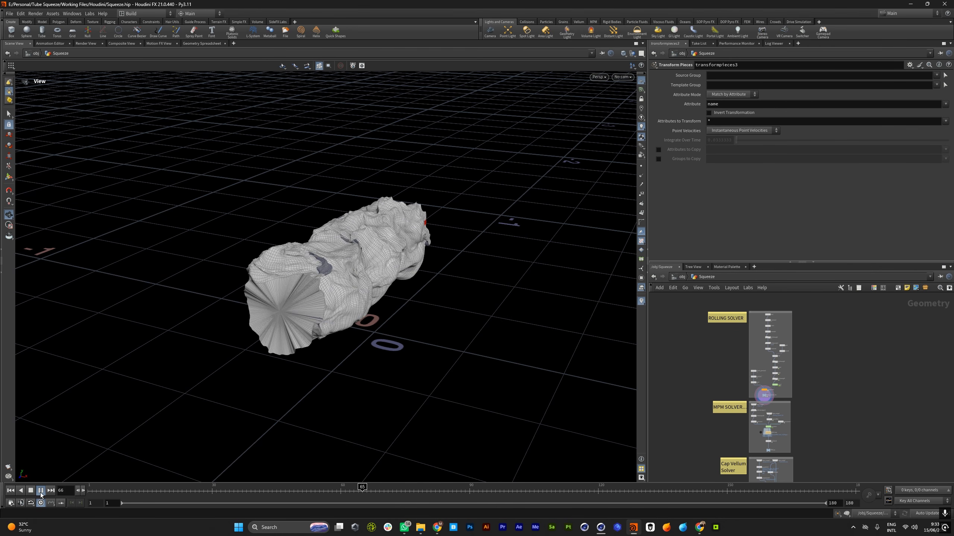
Return to the first frame and examine the cylinder's starting position along with the MPM Solver section
{"action": "left_click", "coordinate": [11, 490]}
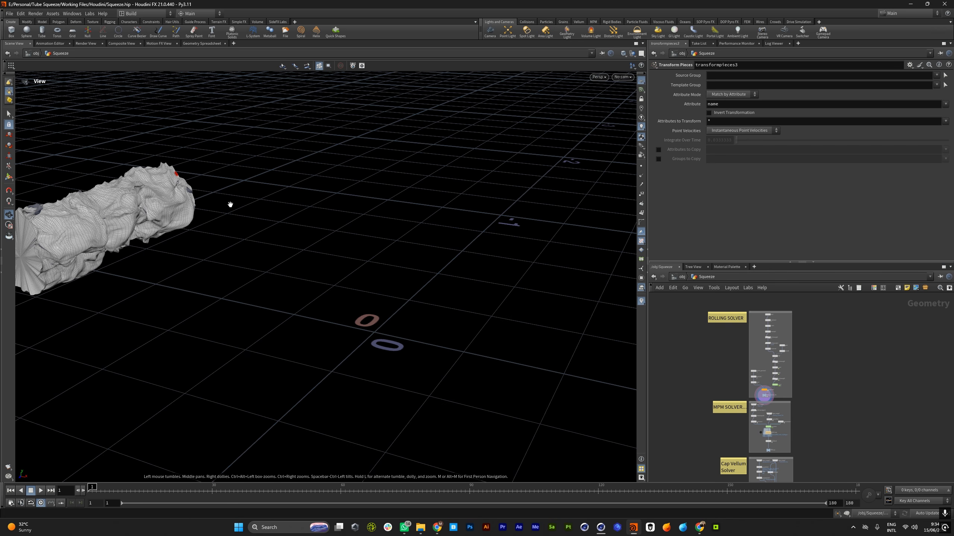
{"action": "middle_click_drag", "start_coordinate": [204, 215], "coordinate": [283, 230]}
{"action": "scroll", "coordinate": [745, 375], "scroll_direction": "down", "scroll_amount": 3}
{"action": "scroll", "coordinate": [768, 407], "scroll_direction": "up", "scroll_amount": 4}
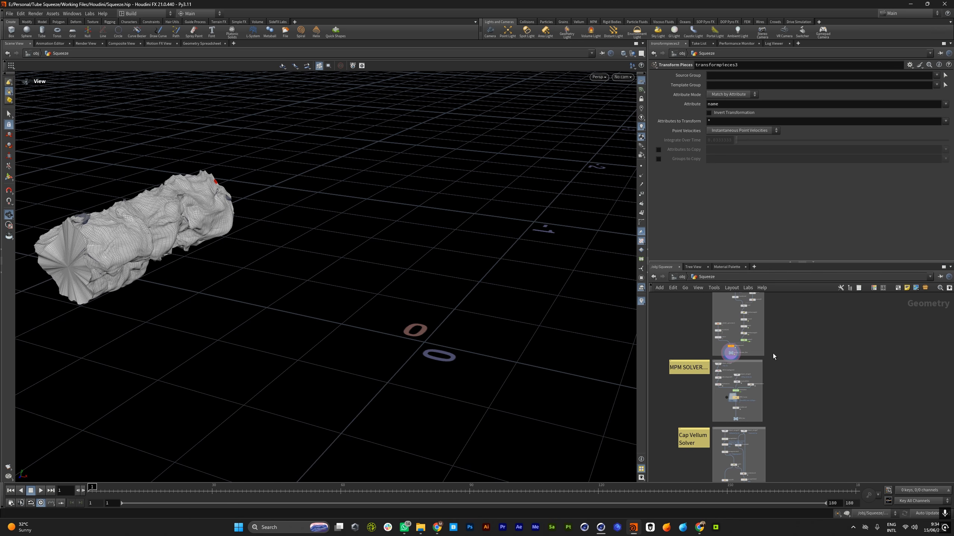
{"action": "scroll", "coordinate": [706, 388], "scroll_direction": "down", "scroll_amount": 3}
{"action": "middle_click_drag", "start_coordinate": [223, 248], "coordinate": [289, 253]}
{"action": "scroll", "coordinate": [770, 393], "scroll_direction": "up", "scroll_amount": 6}
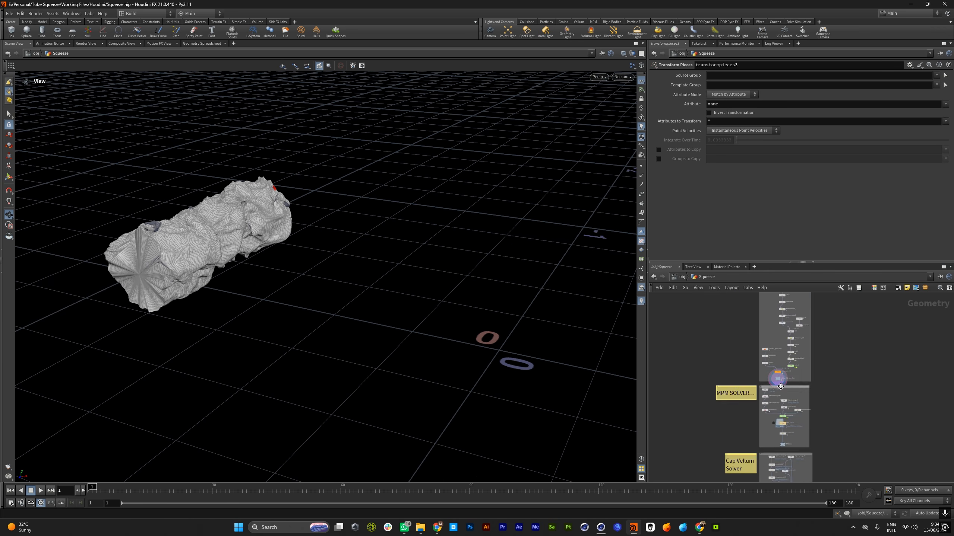
{"action": "left_click_drag", "start_coordinate": [223, 255], "coordinate": [210, 268]}
{"action": "middle_click_drag", "start_coordinate": [211, 268], "coordinate": [252, 278]}
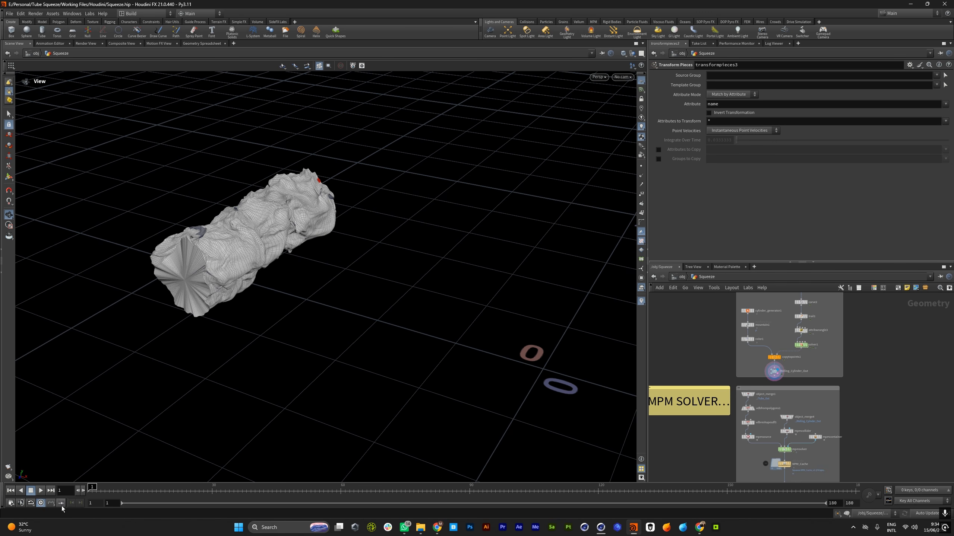
Play the cylinder's rolling animation once more, stop it and rewind to the first frame
{"action": "left_click", "coordinate": [41, 494]}
{"action": "left_click", "coordinate": [40, 494]}
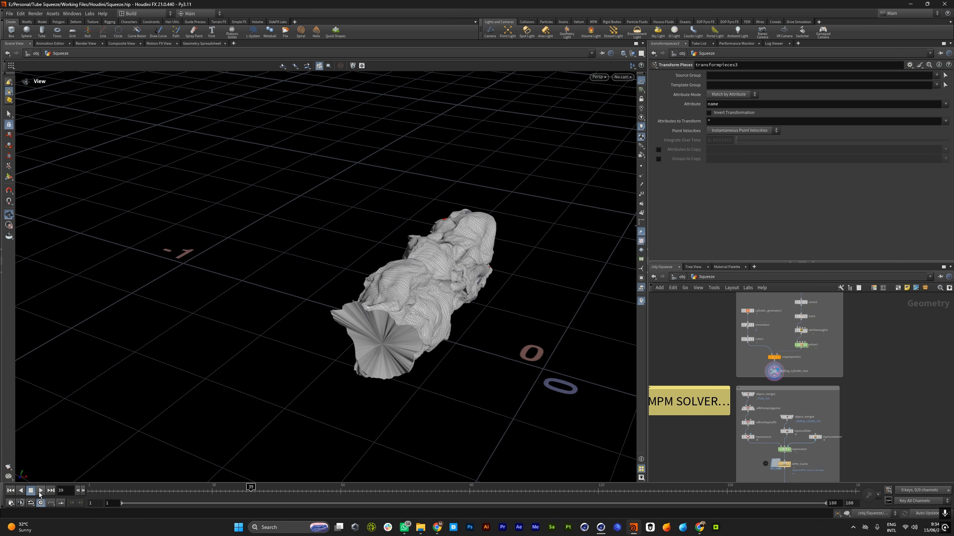
{"action": "left_click", "coordinate": [11, 492]}
Scrub the timeline to frame 74 and display the mpmcollider node in the MPM Solver section
{"action": "scroll", "coordinate": [746, 420], "scroll_direction": "up", "scroll_amount": 5}
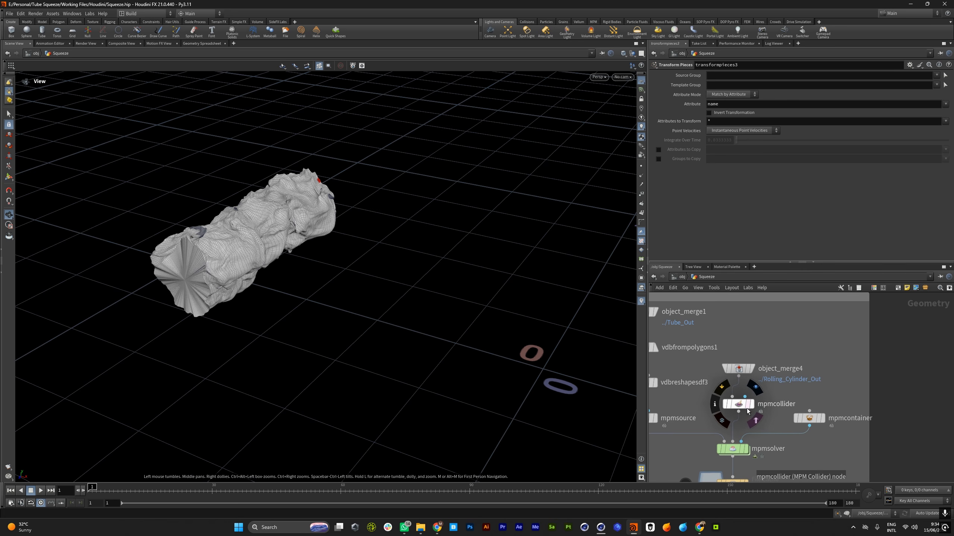
{"action": "left_click_drag", "start_coordinate": [319, 198], "coordinate": [75, 450]}
{"action": "left_click_drag", "start_coordinate": [92, 490], "coordinate": [401, 490]}
{"action": "left_click", "coordinate": [743, 409]}
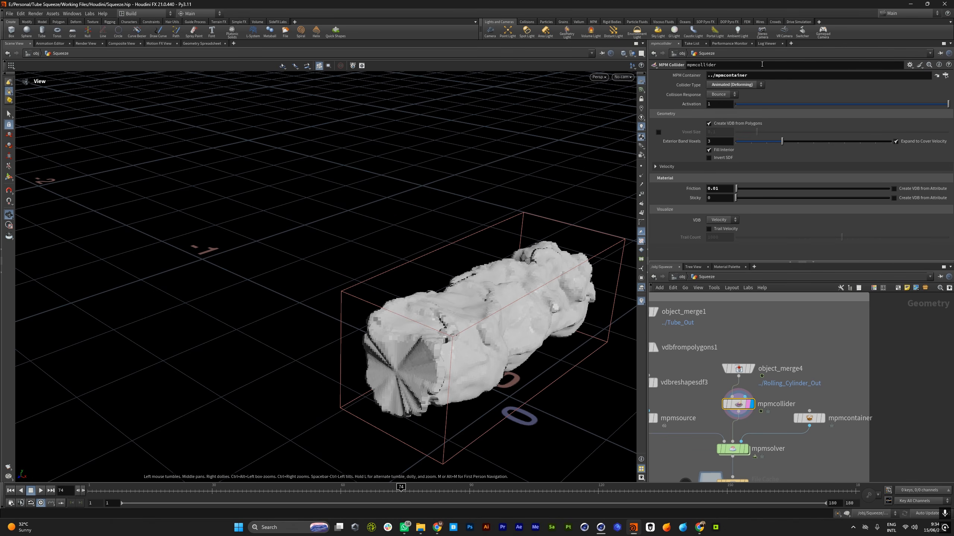
Select the mpmsource node and inspect its Material settings, particularly the stiffness multiplier
{"action": "scroll", "coordinate": [824, 386], "scroll_direction": "down", "scroll_amount": 6}
{"action": "scroll", "coordinate": [823, 405], "scroll_direction": "up", "scroll_amount": 4}
{"action": "scroll", "coordinate": [833, 406], "scroll_direction": "down", "scroll_amount": 2}
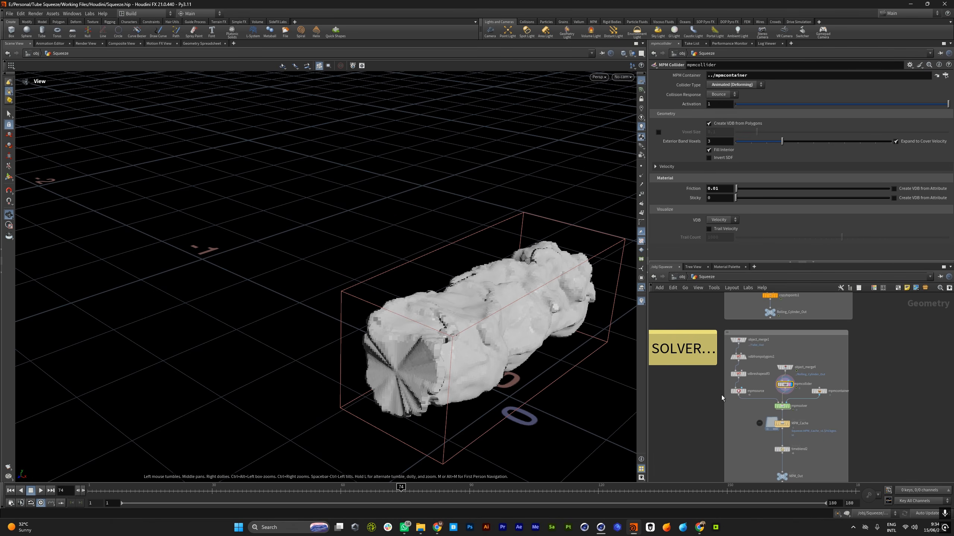
{"action": "scroll", "coordinate": [732, 395], "scroll_direction": "up", "scroll_amount": 2}
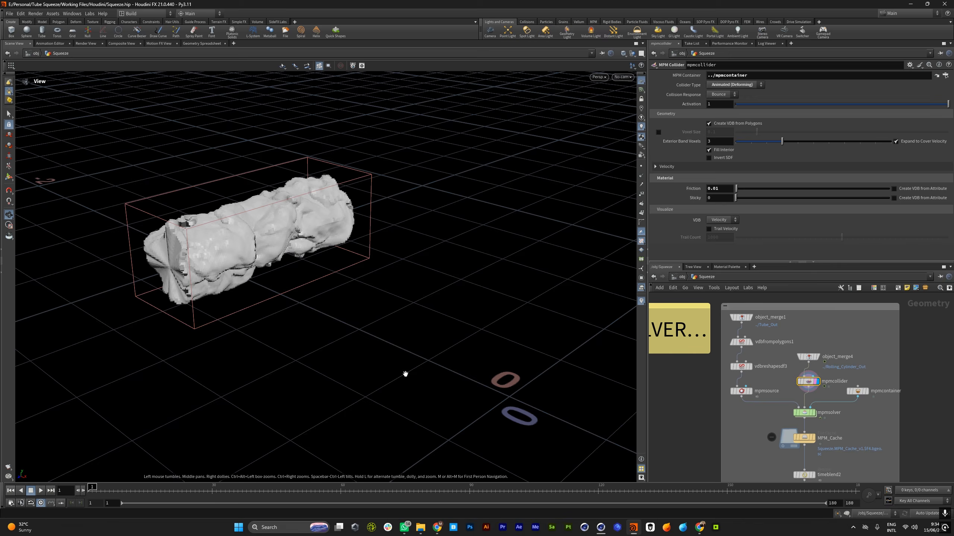
{"action": "left_click", "coordinate": [740, 391]}
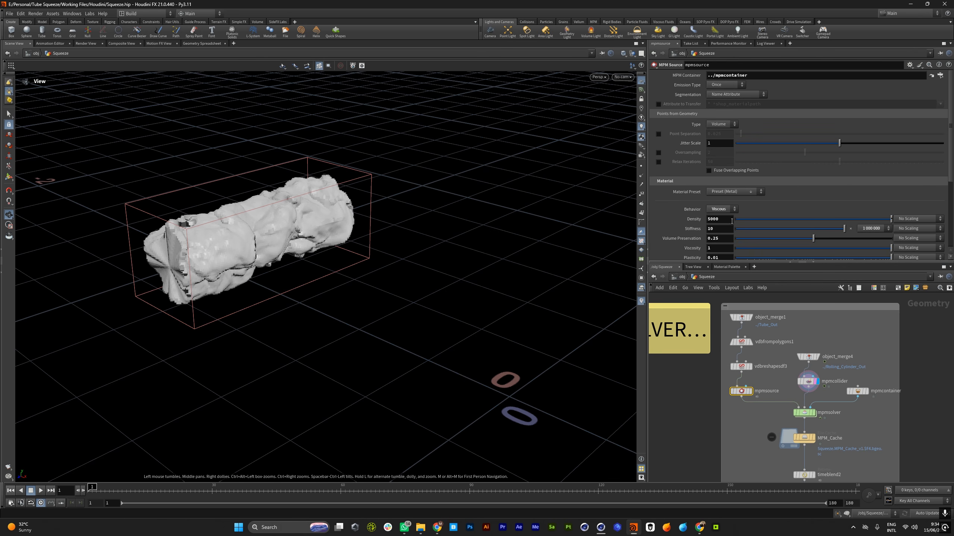
{"action": "scroll", "coordinate": [731, 221], "scroll_direction": "down", "scroll_amount": 1}
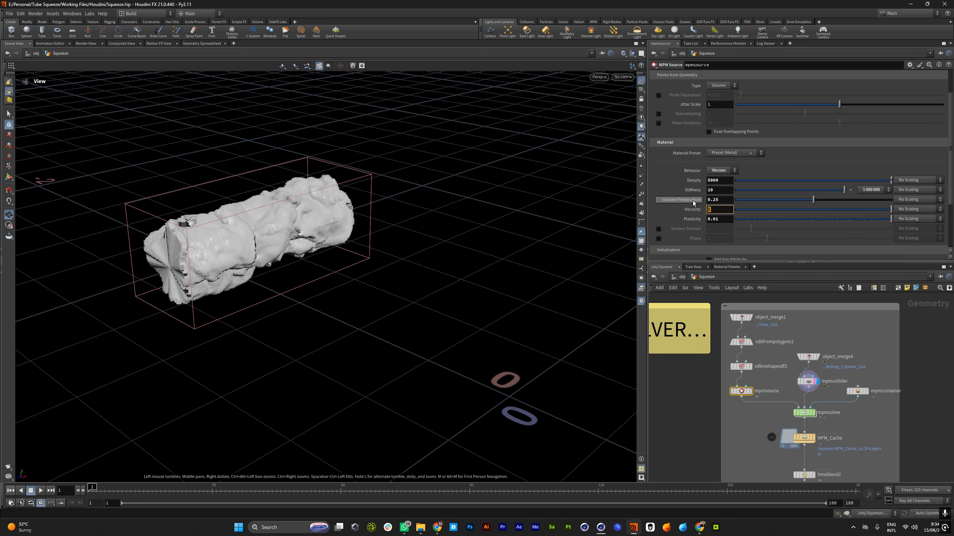
{"action": "left_click", "coordinate": [868, 188]}
{"action": "left_click", "coordinate": [881, 189]}
{"action": "left_click", "coordinate": [881, 188]}
{"action": "left_click", "coordinate": [881, 189]}
{"action": "left_click_drag", "start_coordinate": [484, 260], "coordinate": [505, 259]}
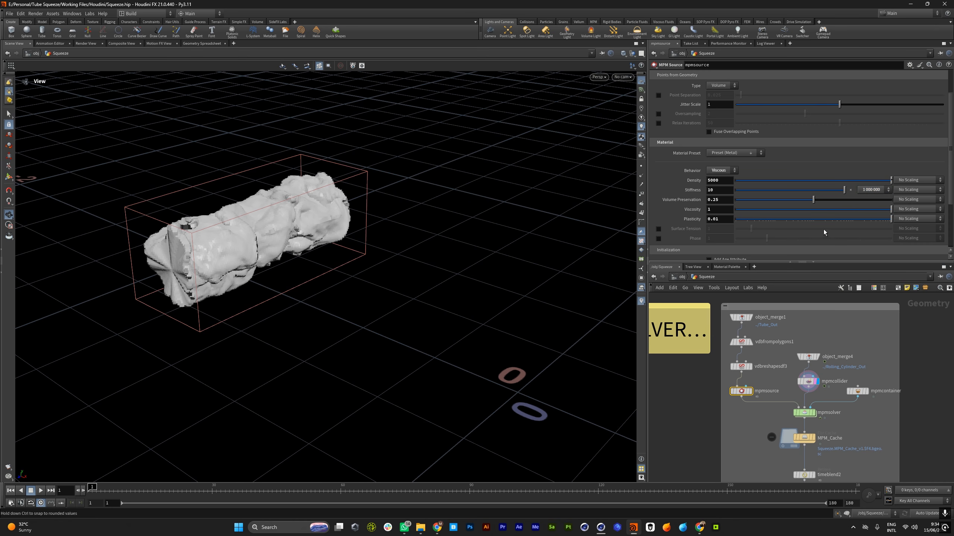
Review the Initialization and Visualize settings of the mpmsource node and the nodes downstream of the MPM solver
{"action": "scroll", "coordinate": [355, 243], "scroll_direction": "down", "scroll_amount": 5}
{"action": "left_click_drag", "start_coordinate": [293, 265], "coordinate": [323, 258]}
{"action": "scroll", "coordinate": [815, 254], "scroll_direction": "down", "scroll_amount": 4}
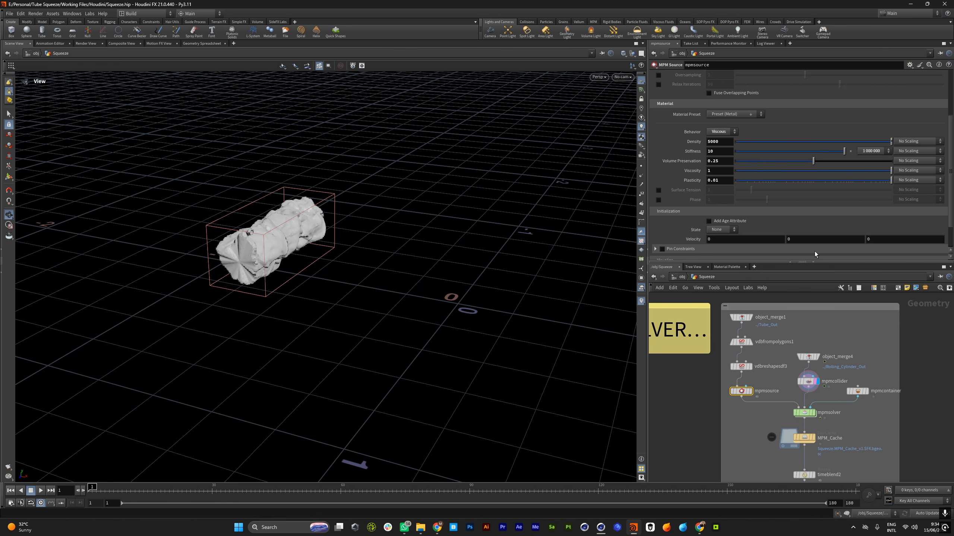
{"action": "scroll", "coordinate": [293, 239], "scroll_direction": "down", "scroll_amount": 3}
{"action": "scroll", "coordinate": [868, 359], "scroll_direction": "down", "scroll_amount": 4}
{"action": "scroll", "coordinate": [836, 419], "scroll_direction": "up", "scroll_amount": 5}
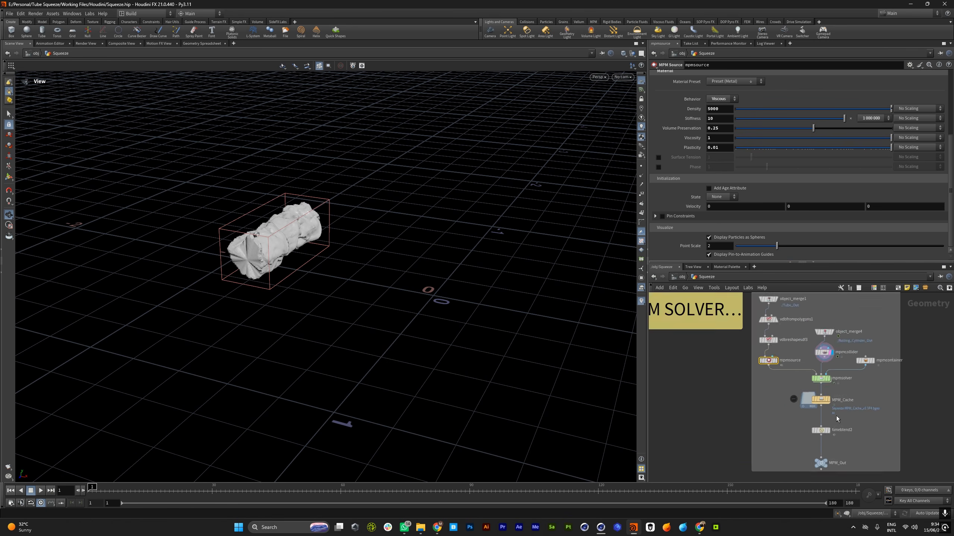
Display the MPM_Cache node to view the particle tube and minimize the Squeeze Mpm.mp4 player
{"action": "left_click", "coordinate": [825, 394]}
{"action": "scroll", "coordinate": [410, 264], "scroll_direction": "up", "scroll_amount": 3}
{"action": "left_click_drag", "start_coordinate": [413, 272], "coordinate": [455, 281]}
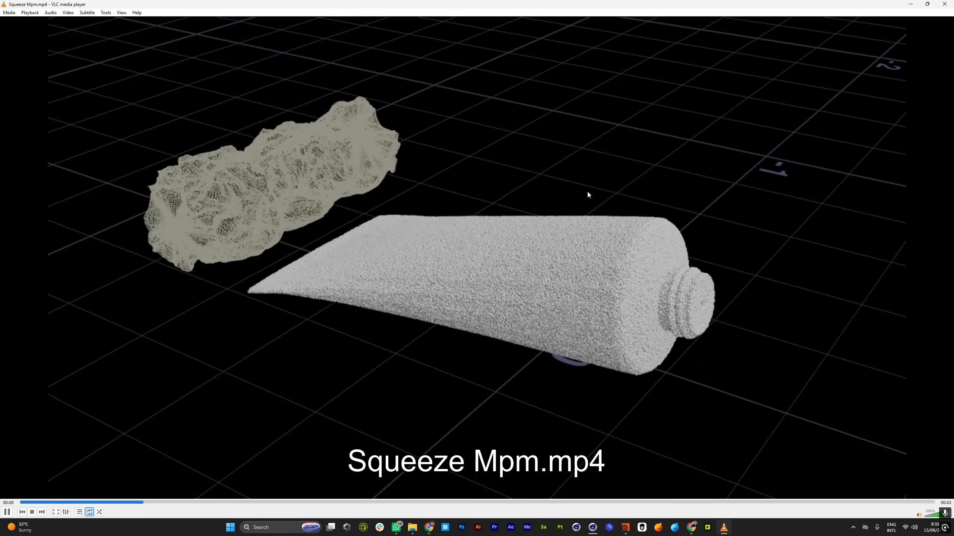
{"action": "left_click", "coordinate": [911, 4]}
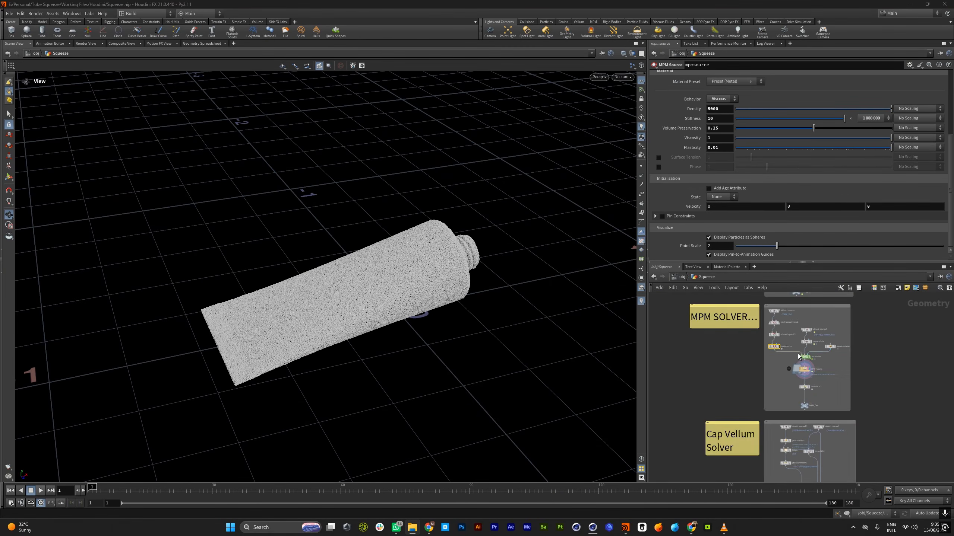
Select the timeblend2 node below MPM_Cache, close the Squeeze Mpm.mp4 player and dismiss its notification
{"action": "left_click", "coordinate": [836, 391]}
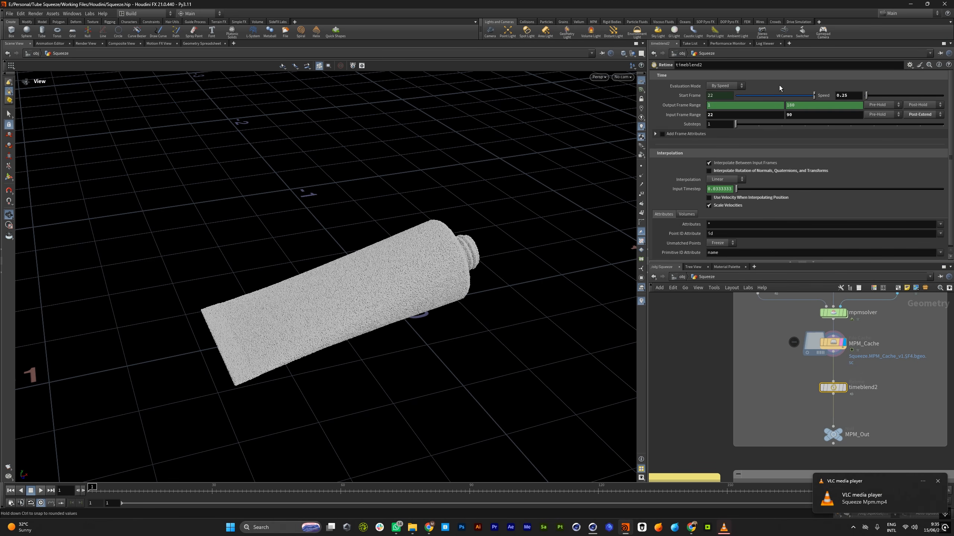
{"action": "left_click", "coordinate": [724, 527]}
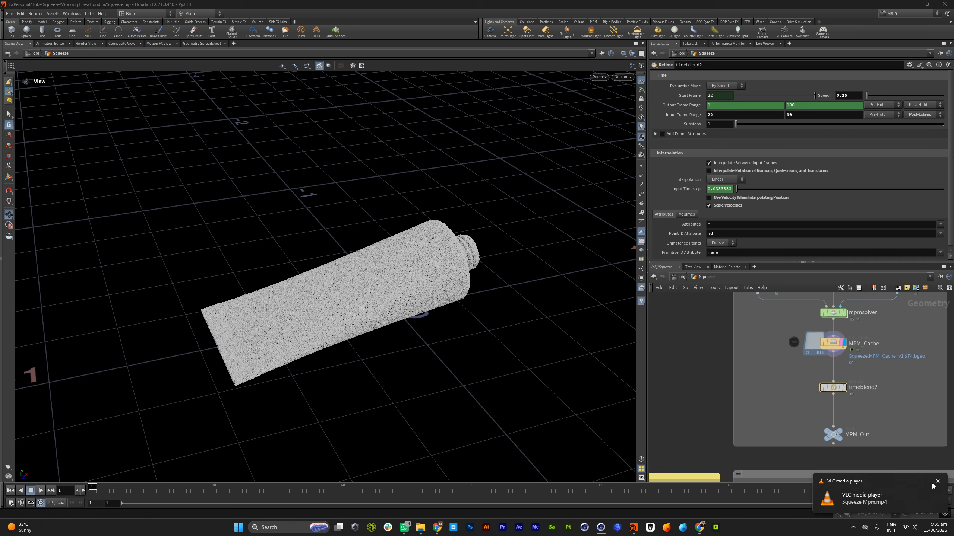
{"action": "left_click", "coordinate": [937, 482]}
{"action": "right_click_drag", "start_coordinate": [287, 254], "coordinate": [287, 287]}
{"action": "left_click_drag", "start_coordinate": [287, 287], "coordinate": [249, 276]}
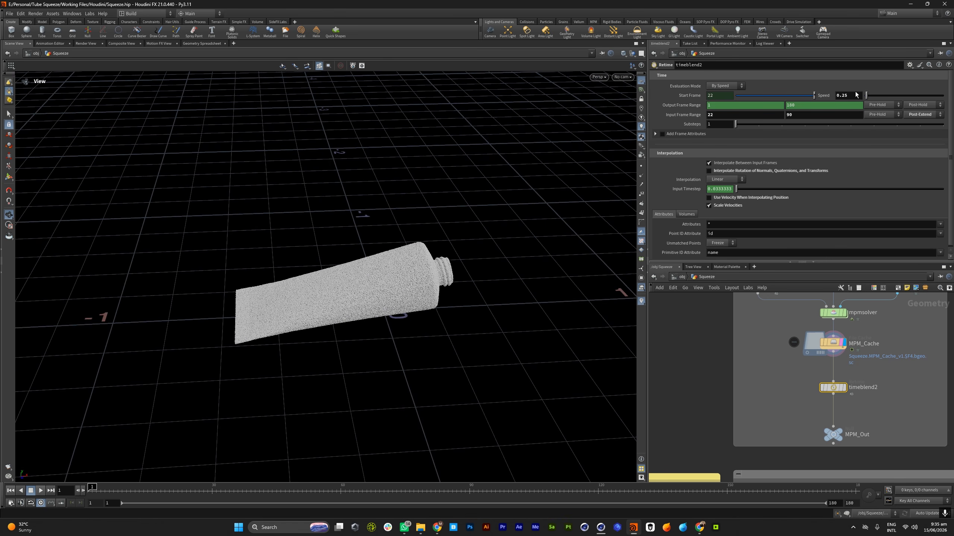
Examine timeblend2's speed setting and the network layout, from the MPM Solver section across to the Input, Remesh GEO and Tube Deformation sections
{"action": "scroll", "coordinate": [856, 391], "scroll_direction": "down", "scroll_amount": 5}
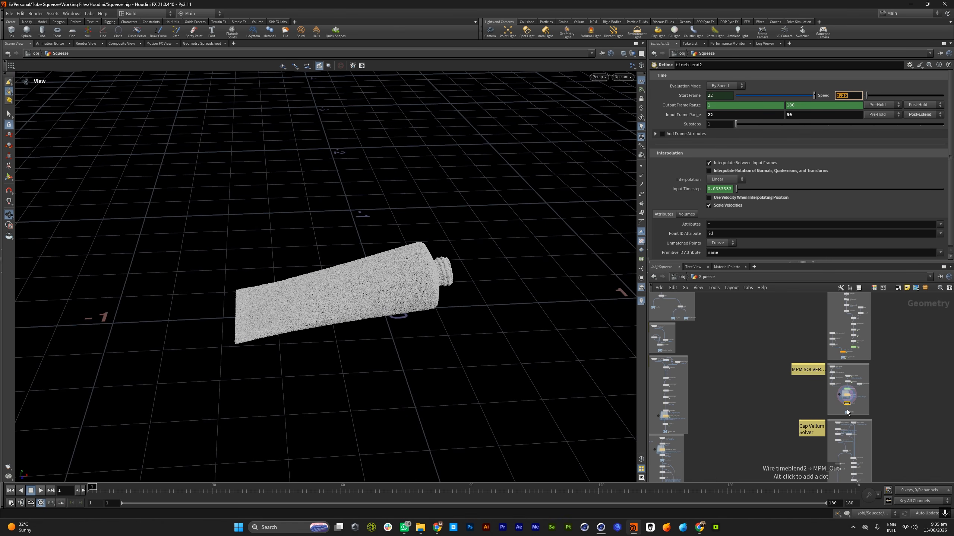
{"action": "scroll", "coordinate": [846, 406], "scroll_direction": "up", "scroll_amount": 5}
{"action": "scroll", "coordinate": [846, 406], "scroll_direction": "down", "scroll_amount": 5}
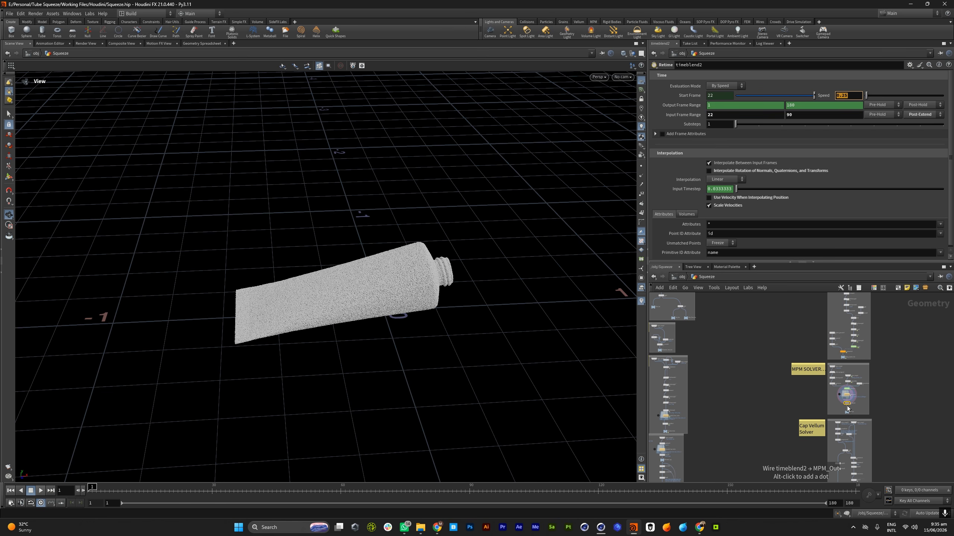
{"action": "scroll", "coordinate": [859, 414], "scroll_direction": "down", "scroll_amount": 4}
{"action": "scroll", "coordinate": [732, 407], "scroll_direction": "up", "scroll_amount": 5}
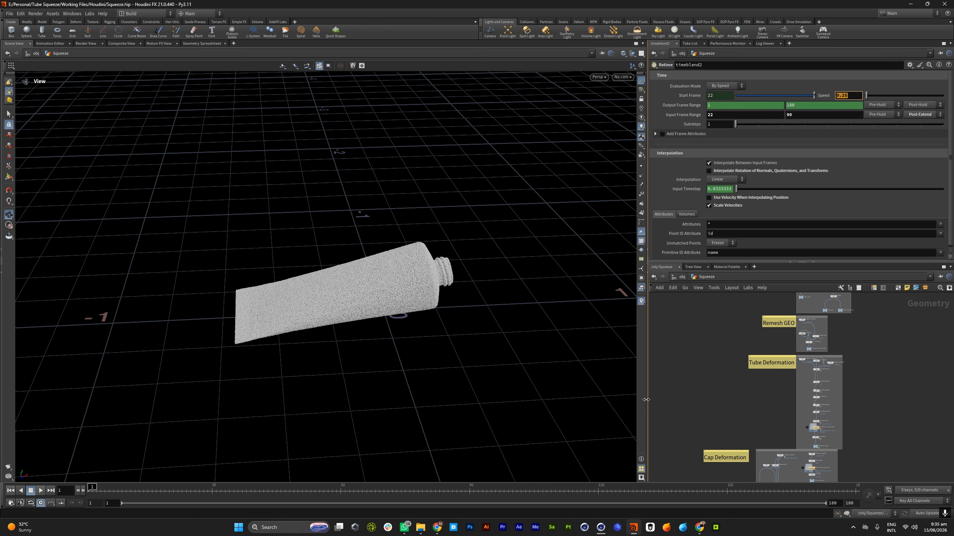
{"action": "scroll", "coordinate": [862, 410], "scroll_direction": "down", "scroll_amount": 3}
{"action": "scroll", "coordinate": [848, 413], "scroll_direction": "up", "scroll_amount": 4}
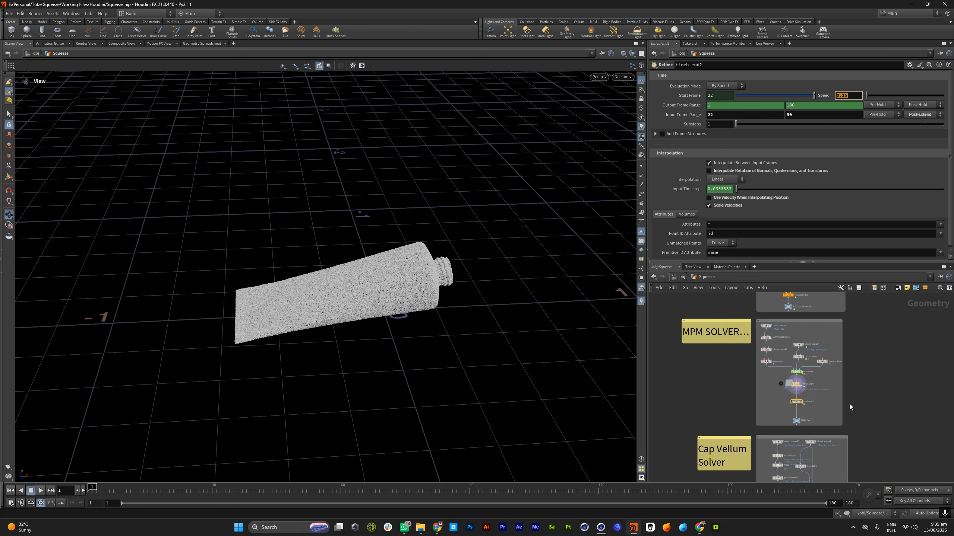
{"action": "scroll", "coordinate": [874, 428], "scroll_direction": "down", "scroll_amount": 5}
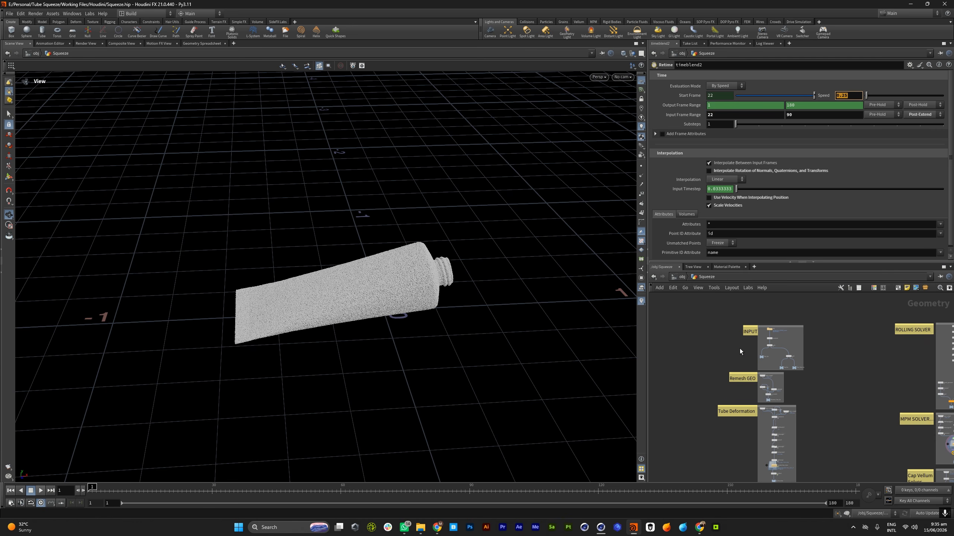
{"action": "scroll", "coordinate": [833, 395], "scroll_direction": "up", "scroll_amount": 6}
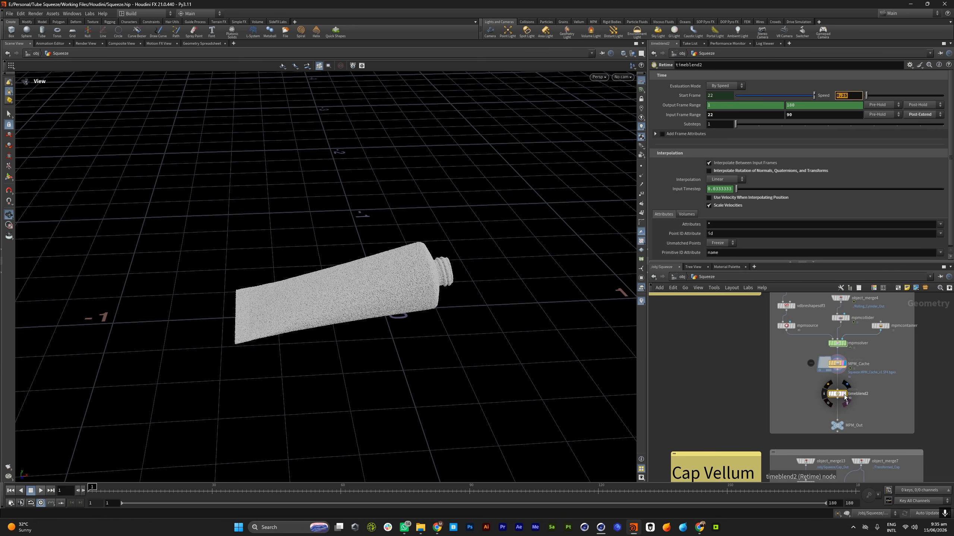
Display the timeblend2 node and select object_merge6, the Remeshed_Tube_Out import in the Tube Deformation section
{"action": "left_click", "coordinate": [846, 395]}
{"action": "scroll", "coordinate": [882, 410], "scroll_direction": "down", "scroll_amount": 5}
{"action": "scroll", "coordinate": [692, 362], "scroll_direction": "up", "scroll_amount": 6}
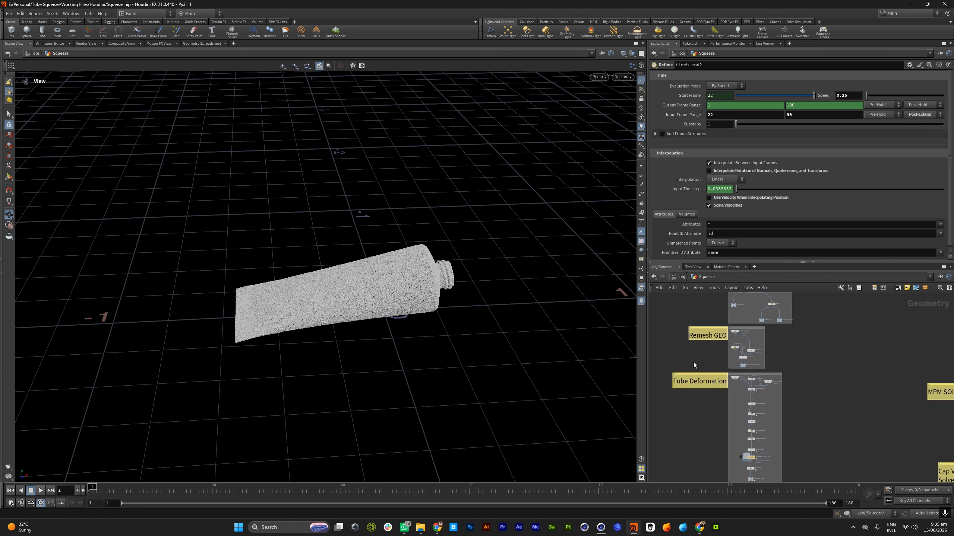
{"action": "scroll", "coordinate": [750, 382], "scroll_direction": "down", "scroll_amount": 4}
{"action": "scroll", "coordinate": [749, 381], "scroll_direction": "up", "scroll_amount": 5}
{"action": "left_click", "coordinate": [747, 378]}
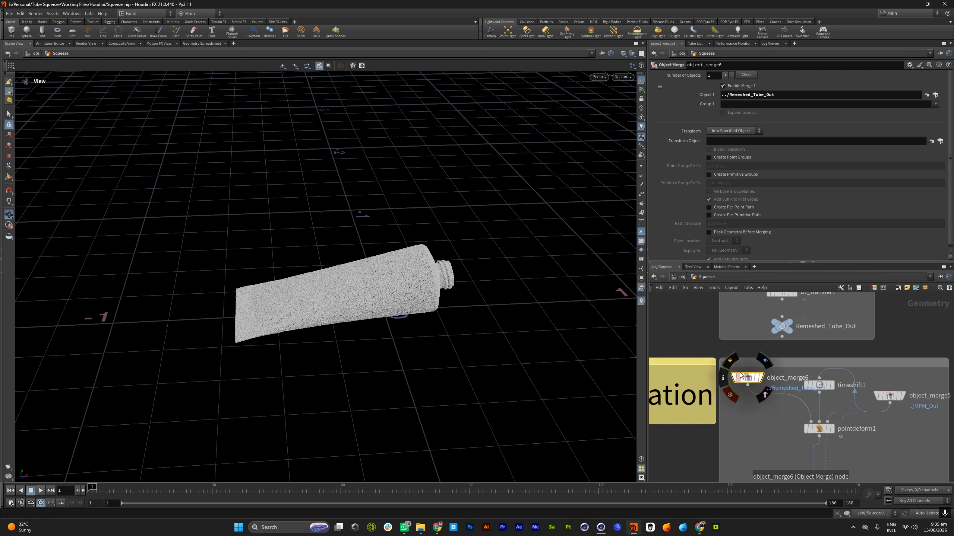
Display object_merge5, the MPM_Out import in the Tube Deformation section, and view the particle tube from another angle
{"action": "scroll", "coordinate": [747, 379], "scroll_direction": "down", "scroll_amount": 4}
{"action": "scroll", "coordinate": [817, 384], "scroll_direction": "up", "scroll_amount": 3}
{"action": "scroll", "coordinate": [816, 384], "scroll_direction": "up", "scroll_amount": 2}
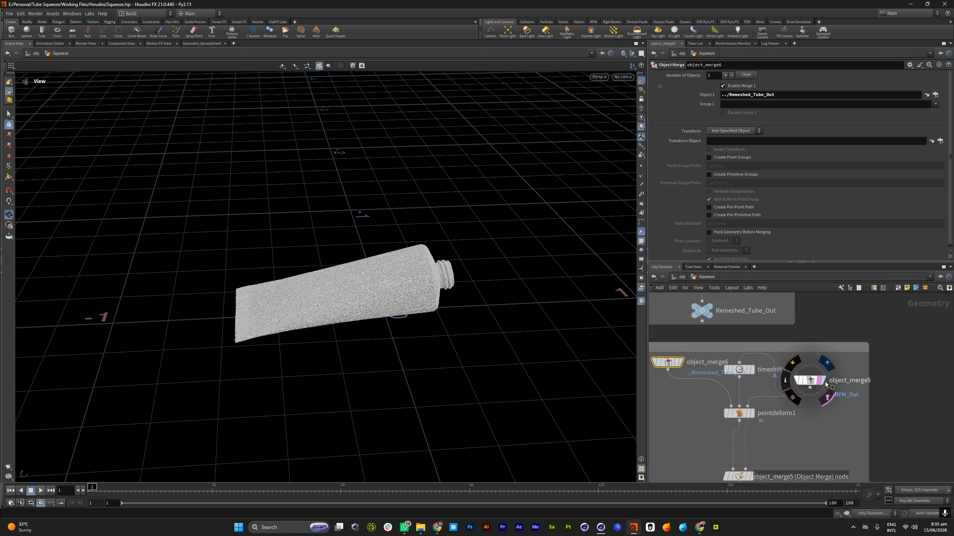
{"action": "scroll", "coordinate": [389, 274], "scroll_direction": "down", "scroll_amount": 2}
{"action": "left_click_drag", "start_coordinate": [389, 274], "coordinate": [331, 272]}
{"action": "scroll", "coordinate": [330, 271], "scroll_direction": "up", "scroll_amount": 2}
{"action": "scroll", "coordinate": [718, 389], "scroll_direction": "down", "scroll_amount": 4}
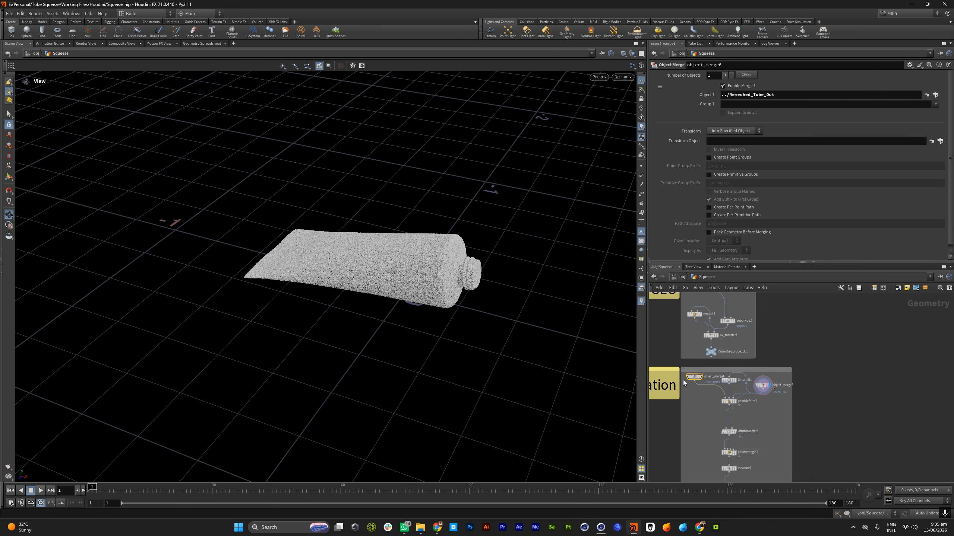
Display object_merge6 and its source Remeshed_Tube_Out to view the remeshed tube that feeds pointdeform1
{"action": "scroll", "coordinate": [687, 382], "scroll_direction": "up", "scroll_amount": 4}
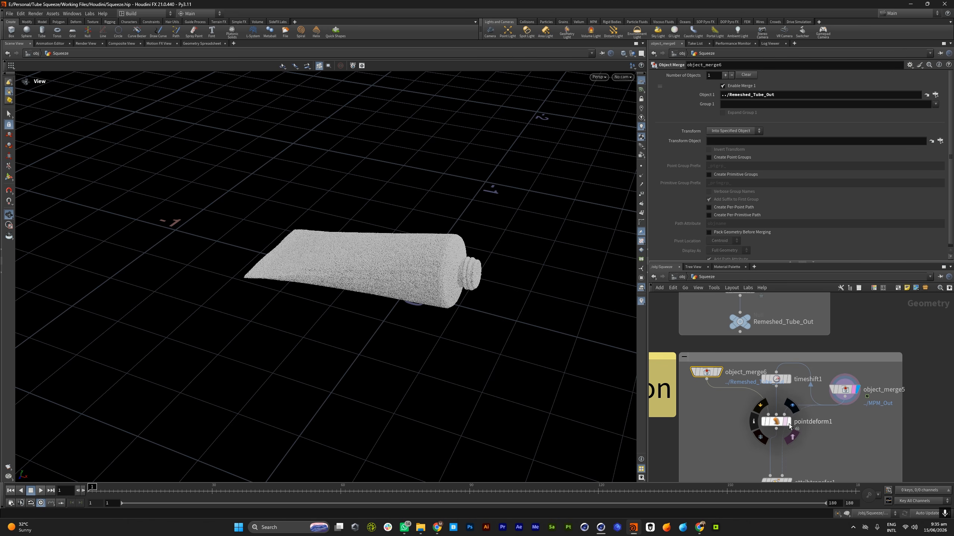
{"action": "left_click", "coordinate": [788, 423]}
{"action": "left_click", "coordinate": [717, 371]}
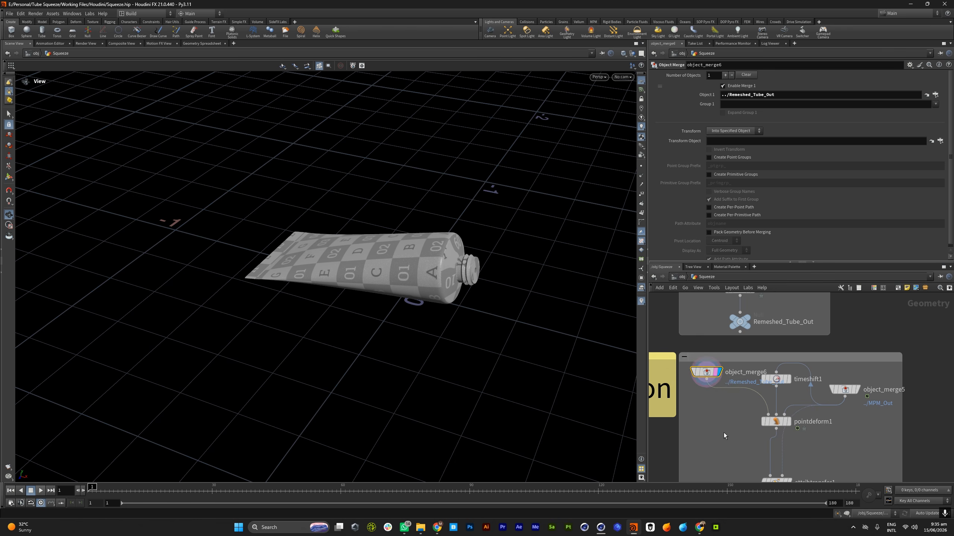
{"action": "scroll", "coordinate": [722, 430], "scroll_direction": "down", "scroll_amount": 3}
{"action": "scroll", "coordinate": [736, 378], "scroll_direction": "up", "scroll_amount": 3}
{"action": "left_click", "coordinate": [736, 381]}
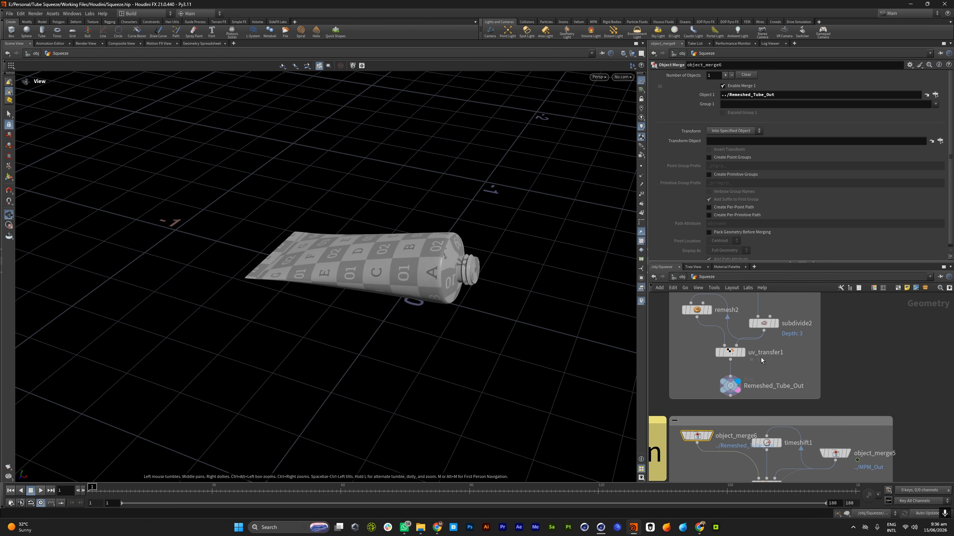
Display the pointdeform1 node and view the deformed tube from a higher angle
{"action": "scroll", "coordinate": [761, 353], "scroll_direction": "down", "scroll_amount": 3}
{"action": "scroll", "coordinate": [765, 441], "scroll_direction": "up", "scroll_amount": 3}
{"action": "scroll", "coordinate": [765, 442], "scroll_direction": "up", "scroll_amount": 2}
{"action": "left_click", "coordinate": [771, 439]}
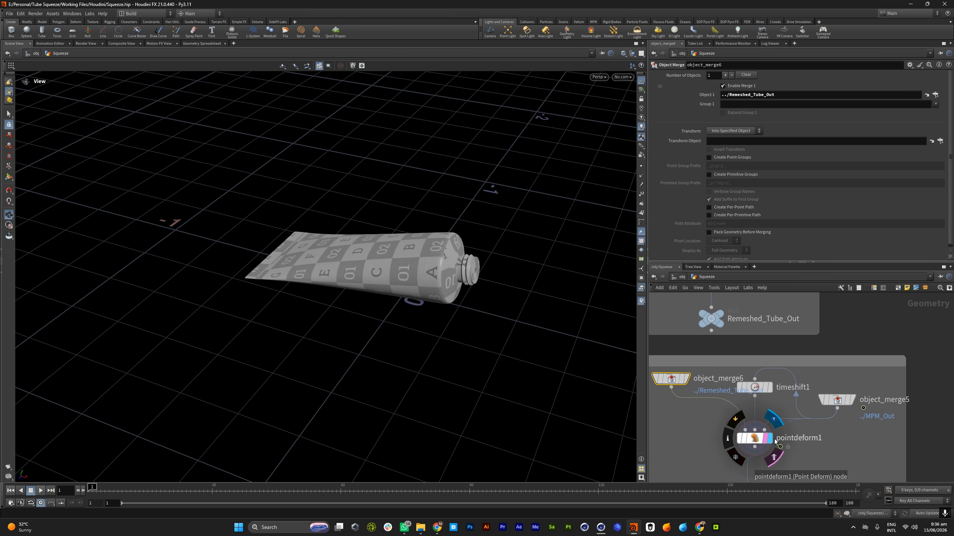
{"action": "left_click_drag", "start_coordinate": [441, 261], "coordinate": [456, 285]}
{"action": "scroll", "coordinate": [733, 347], "scroll_direction": "down", "scroll_amount": 5}
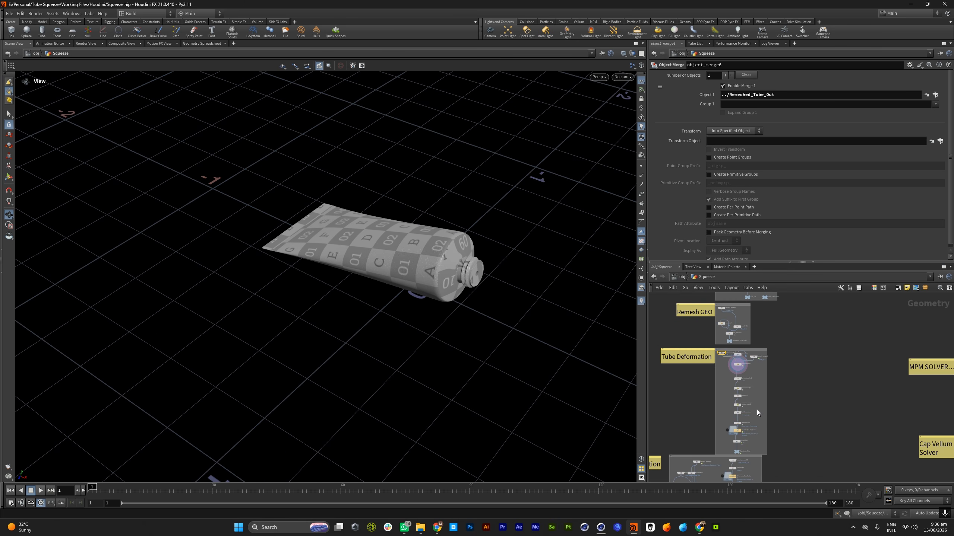
Display the Squished_Tube_Cache node in the Tube Deformation section and play its cached animation
{"action": "scroll", "coordinate": [739, 429], "scroll_direction": "up", "scroll_amount": 5}
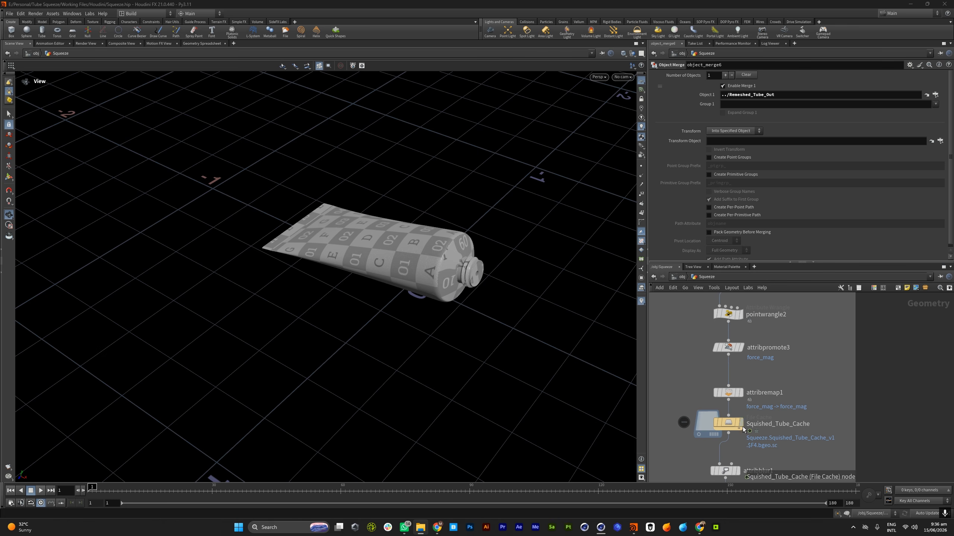
{"action": "middle_click_drag", "start_coordinate": [743, 427], "coordinate": [737, 409]}
{"action": "scroll", "coordinate": [737, 409], "scroll_direction": "up", "scroll_amount": 2}
{"action": "left_click", "coordinate": [738, 410]}
{"action": "left_click_drag", "start_coordinate": [376, 275], "coordinate": [390, 274]}
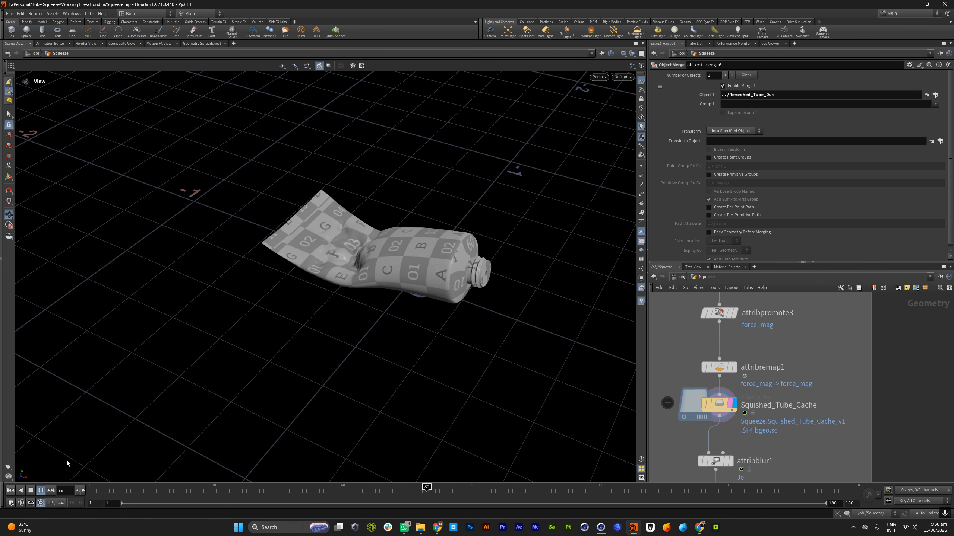
Examine the playing tube squeeze from several angles and return the timeline to frame 1
{"action": "left_click_drag", "start_coordinate": [407, 277], "coordinate": [420, 247]}
{"action": "right_click_drag", "start_coordinate": [419, 246], "coordinate": [546, 268]}
{"action": "left_click_drag", "start_coordinate": [376, 270], "coordinate": [379, 312]}
{"action": "right_click_drag", "start_coordinate": [379, 312], "coordinate": [332, 280]}
{"action": "middle_click_drag", "start_coordinate": [333, 280], "coordinate": [358, 294]}
{"action": "left_click_drag", "start_coordinate": [358, 293], "coordinate": [408, 301]}
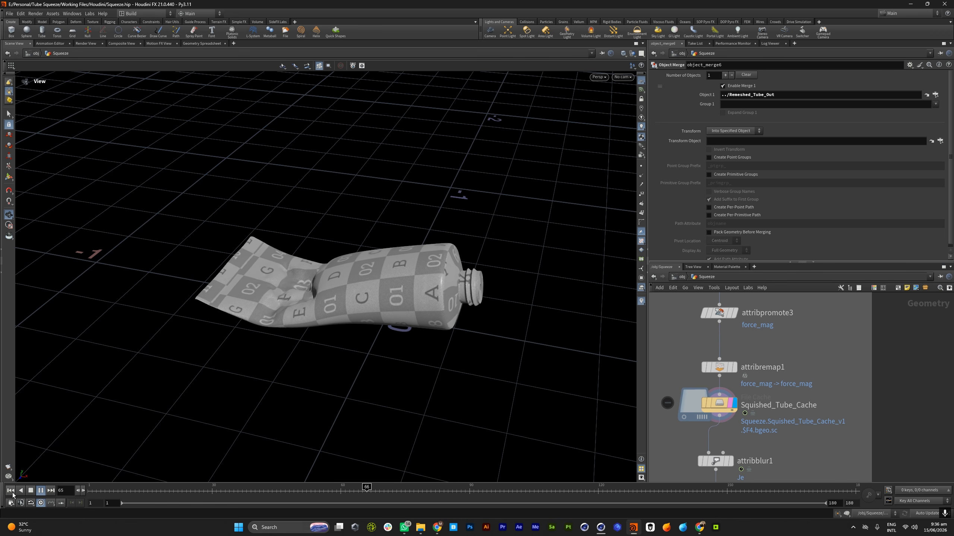
{"action": "left_click_drag", "start_coordinate": [334, 305], "coordinate": [364, 330]}
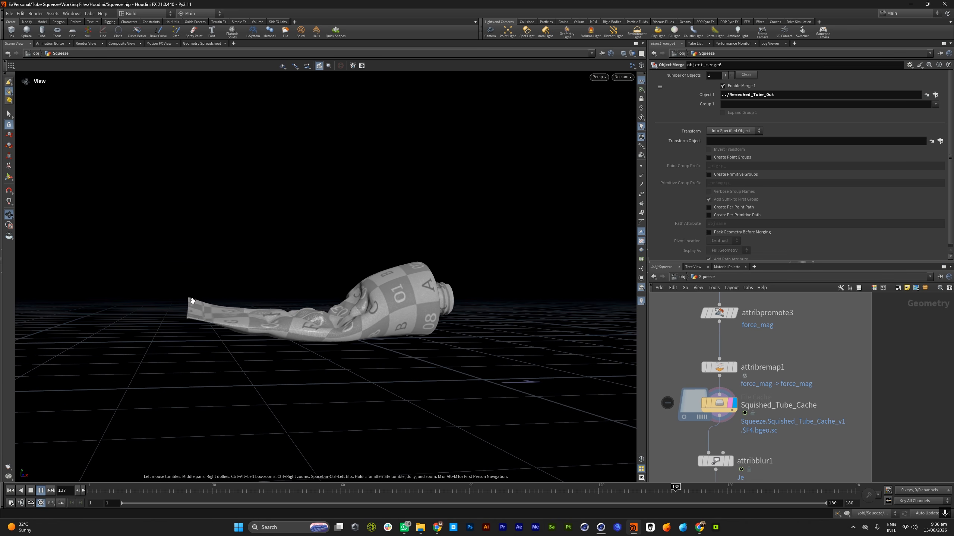
{"action": "left_click_drag", "start_coordinate": [112, 391], "coordinate": [81, 427]}
{"action": "left_click", "coordinate": [11, 491]}
{"action": "scroll", "coordinate": [709, 392], "scroll_direction": "down", "scroll_amount": 4}
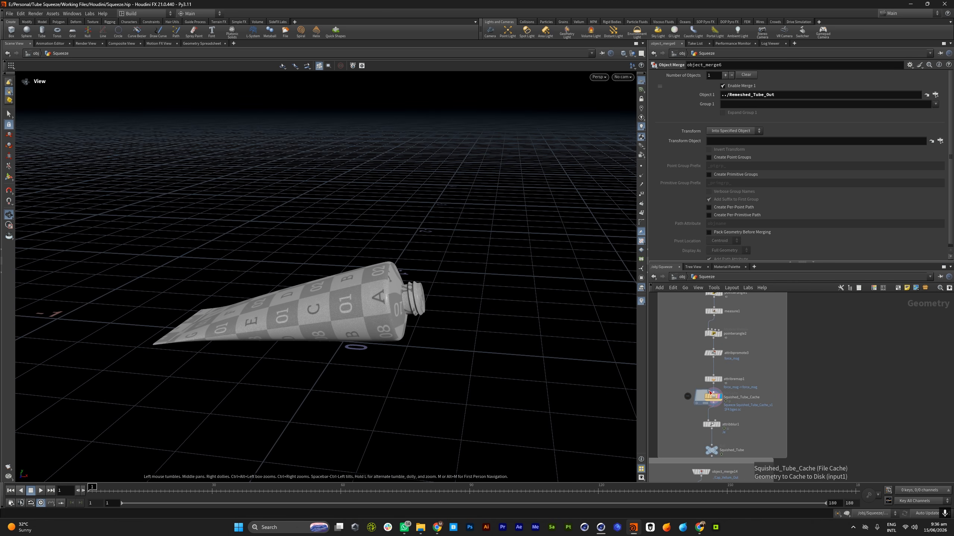
Select the chain of attribute nodes around measure1 in the Tube Deformation section for review and clear the selection
{"action": "scroll", "coordinate": [709, 392], "scroll_direction": "down", "scroll_amount": 6}
{"action": "left_click_drag", "start_coordinate": [493, 258], "coordinate": [384, 302]}
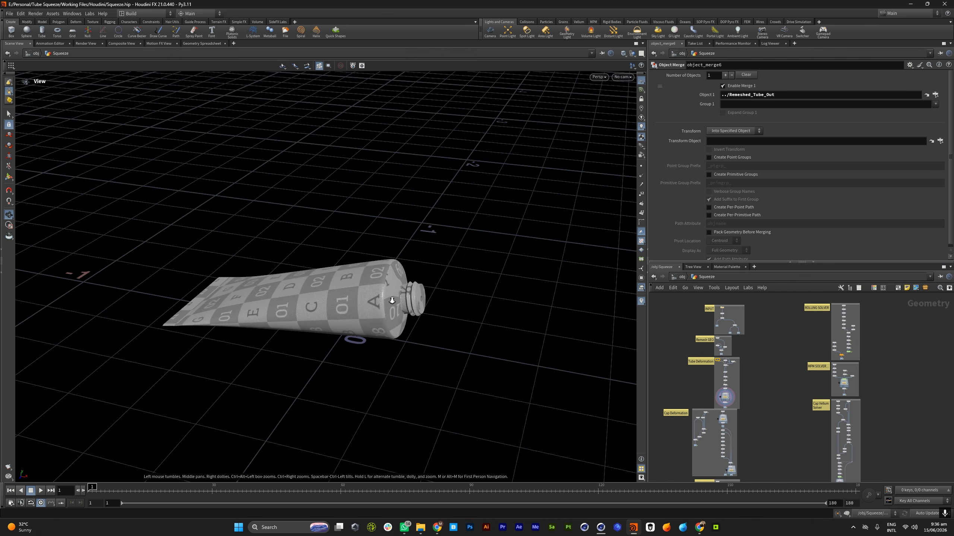
{"action": "scroll", "coordinate": [385, 302], "scroll_direction": "up", "scroll_amount": 3}
{"action": "scroll", "coordinate": [720, 378], "scroll_direction": "up", "scroll_amount": 5}
{"action": "left_click_drag", "start_coordinate": [698, 463], "coordinate": [684, 457]}
{"action": "scroll", "coordinate": [843, 387], "scroll_direction": "down", "scroll_amount": 6}
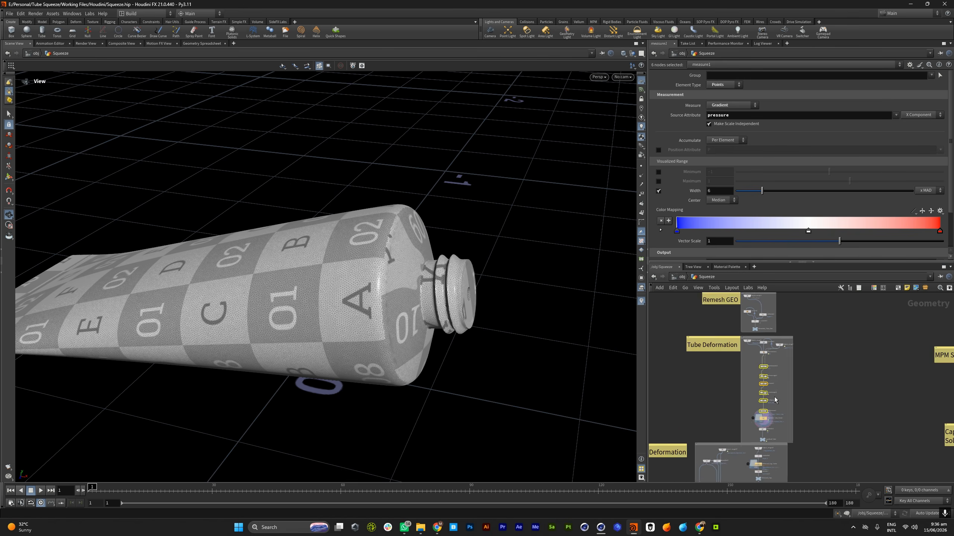
{"action": "left_click", "coordinate": [839, 394]}
{"action": "scroll", "coordinate": [770, 418], "scroll_direction": "up", "scroll_amount": 5}
{"action": "scroll", "coordinate": [775, 389], "scroll_direction": "down", "scroll_amount": 5}
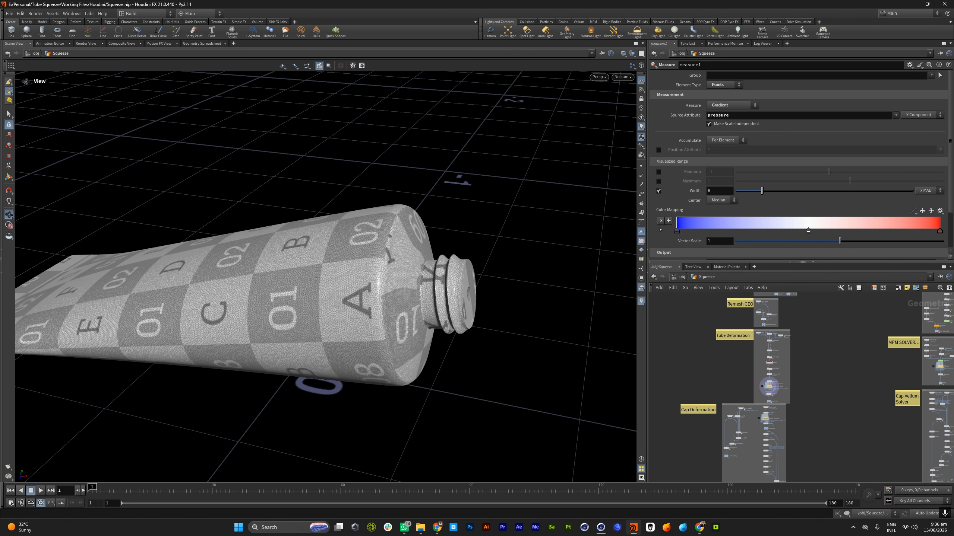
Examine the squished tube's shoulder and threaded neck mesh up close from several angles
{"action": "left_click_drag", "start_coordinate": [398, 294], "coordinate": [390, 301]}
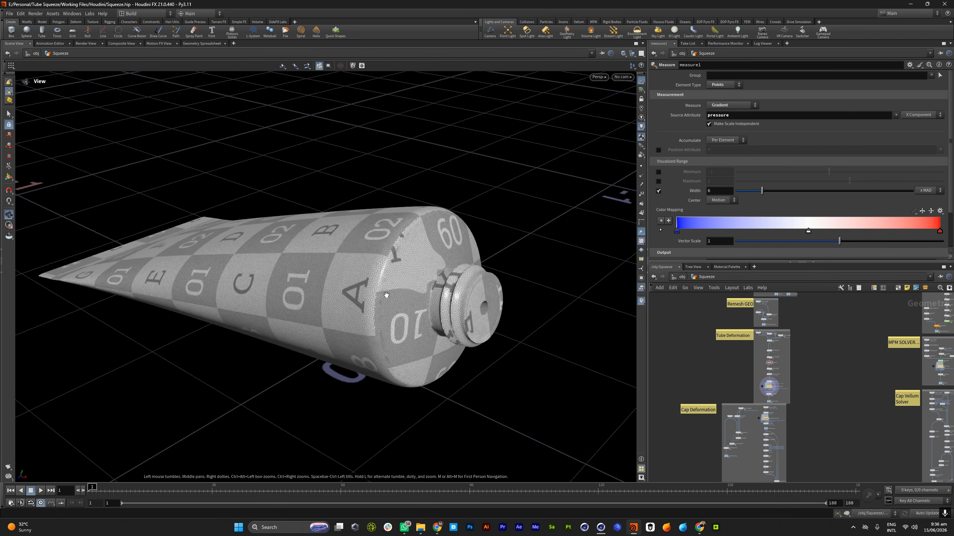
{"action": "right_click_drag", "start_coordinate": [409, 296], "coordinate": [379, 313]}
{"action": "left_click_drag", "start_coordinate": [378, 313], "coordinate": [421, 311]}
{"action": "right_click_drag", "start_coordinate": [421, 310], "coordinate": [453, 269]}
{"action": "left_click_drag", "start_coordinate": [454, 269], "coordinate": [407, 276]}
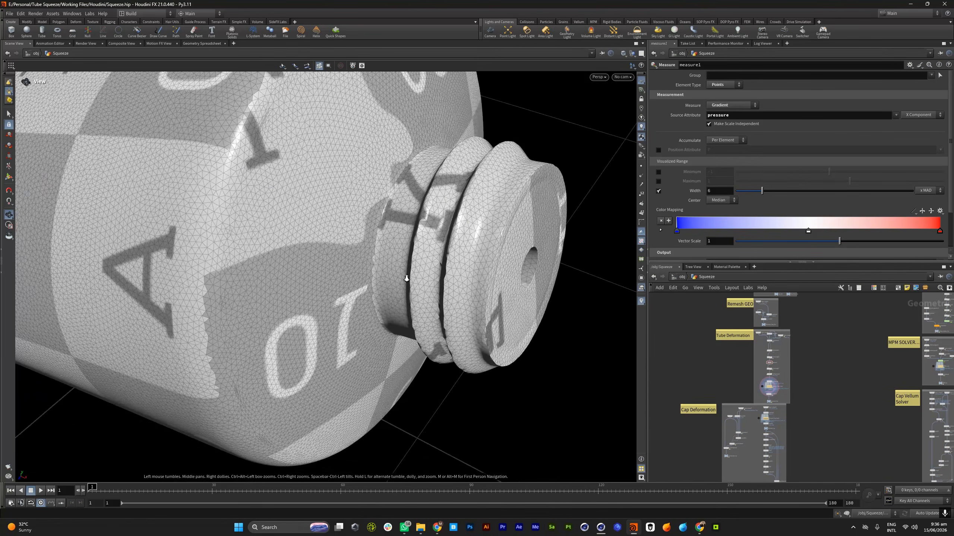
{"action": "right_click_drag", "start_coordinate": [406, 277], "coordinate": [319, 296]}
Template the Tube_Thick_Out node over the displayed tube and view its wireframe from the side
{"action": "scroll", "coordinate": [752, 394], "scroll_direction": "down", "scroll_amount": 8}
{"action": "scroll", "coordinate": [753, 394], "scroll_direction": "up", "scroll_amount": 4}
{"action": "scroll", "coordinate": [753, 393], "scroll_direction": "up", "scroll_amount": 10}
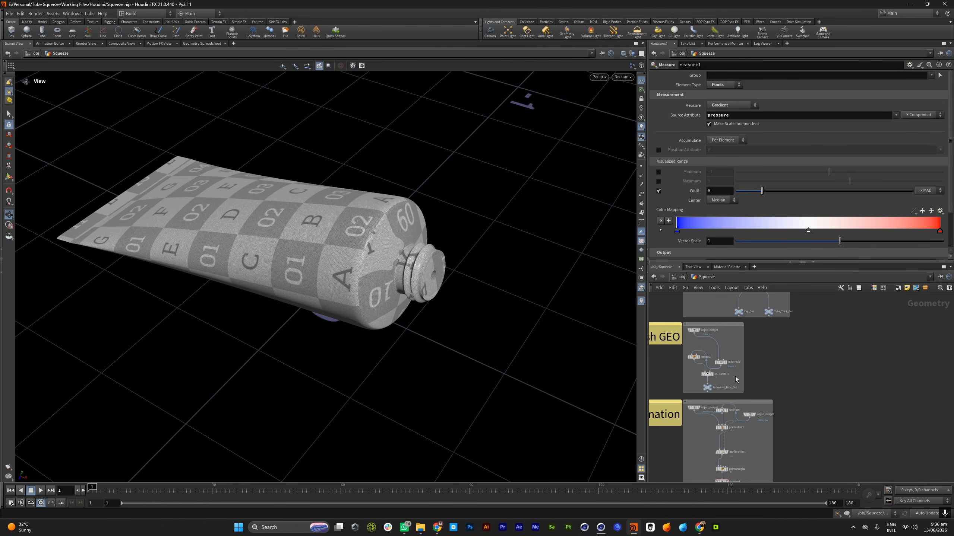
{"action": "scroll", "coordinate": [711, 394], "scroll_direction": "down", "scroll_amount": 4}
{"action": "scroll", "coordinate": [769, 333], "scroll_direction": "up", "scroll_amount": 3}
{"action": "left_click", "coordinate": [771, 344]}
{"action": "left_click_drag", "start_coordinate": [306, 271], "coordinate": [419, 246]}
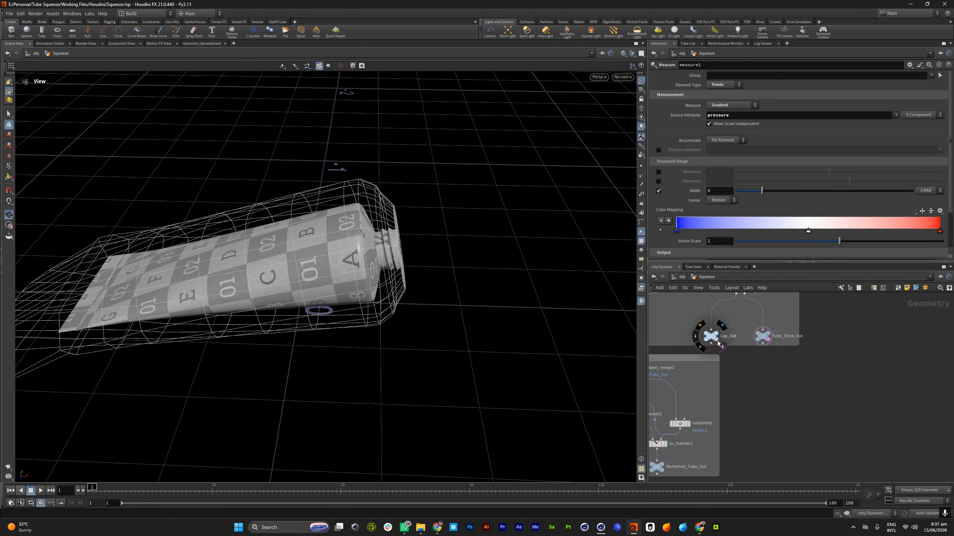
Template Cap_Out in place of Tube_Thick_Out, play the squeeze to frame 110 and return to frame 1
{"action": "left_click", "coordinate": [720, 347]}
{"action": "left_click_drag", "start_coordinate": [408, 295], "coordinate": [361, 259]}
{"action": "left_click", "coordinate": [41, 491]}
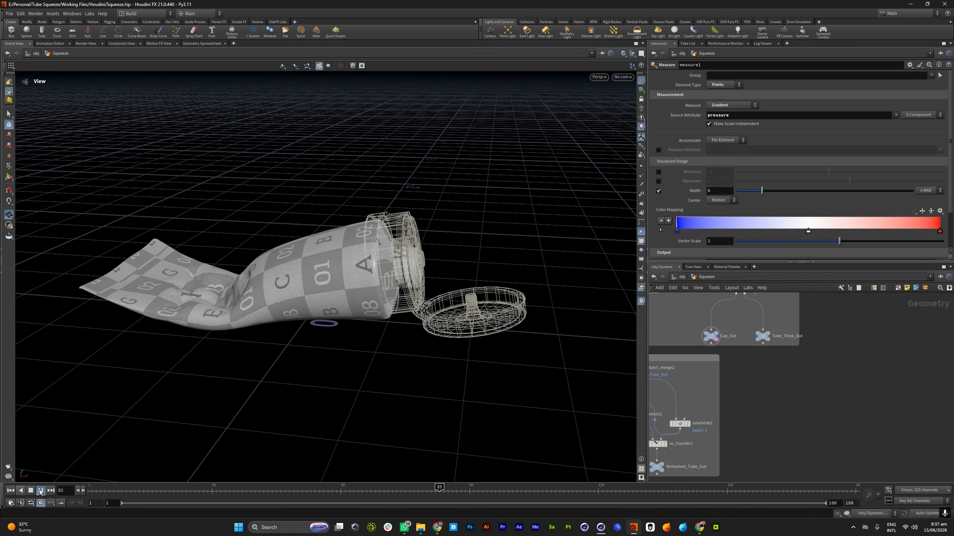
{"action": "left_click", "coordinate": [33, 491]}
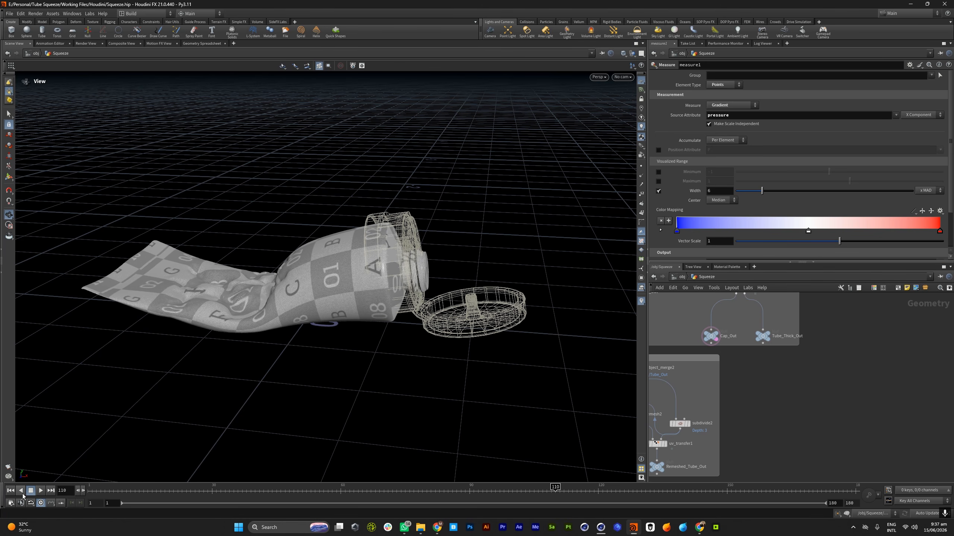
{"action": "left_click", "coordinate": [10, 491]}
Display the pointdeform7 node in the Cap Deformation section
{"action": "scroll", "coordinate": [770, 420], "scroll_direction": "down", "scroll_amount": 5}
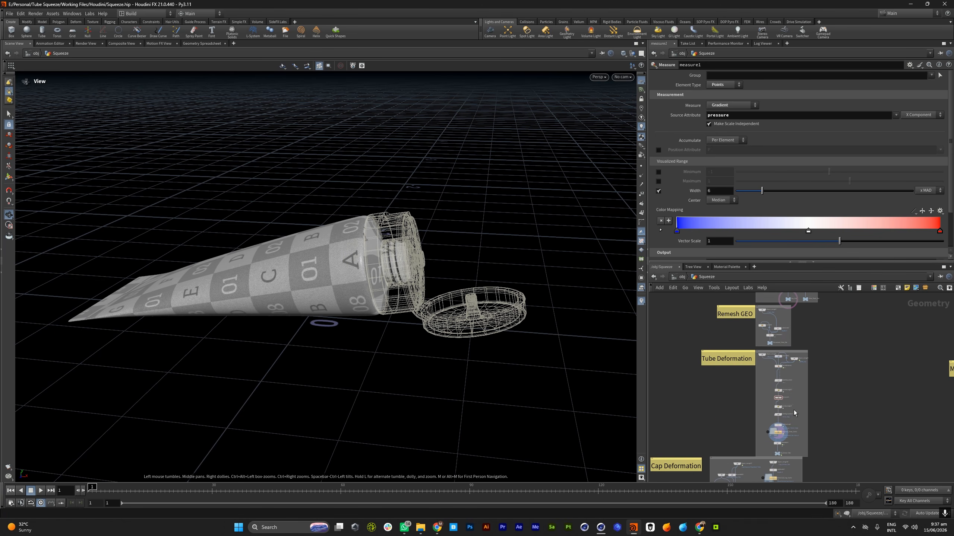
{"action": "scroll", "coordinate": [771, 421], "scroll_direction": "up", "scroll_amount": 8}
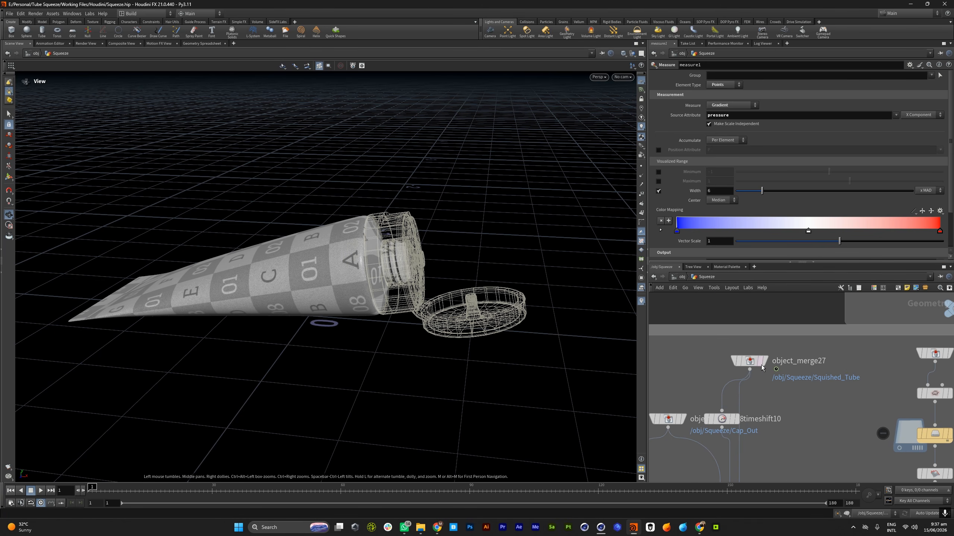
{"action": "scroll", "coordinate": [762, 370], "scroll_direction": "up", "scroll_amount": 7}
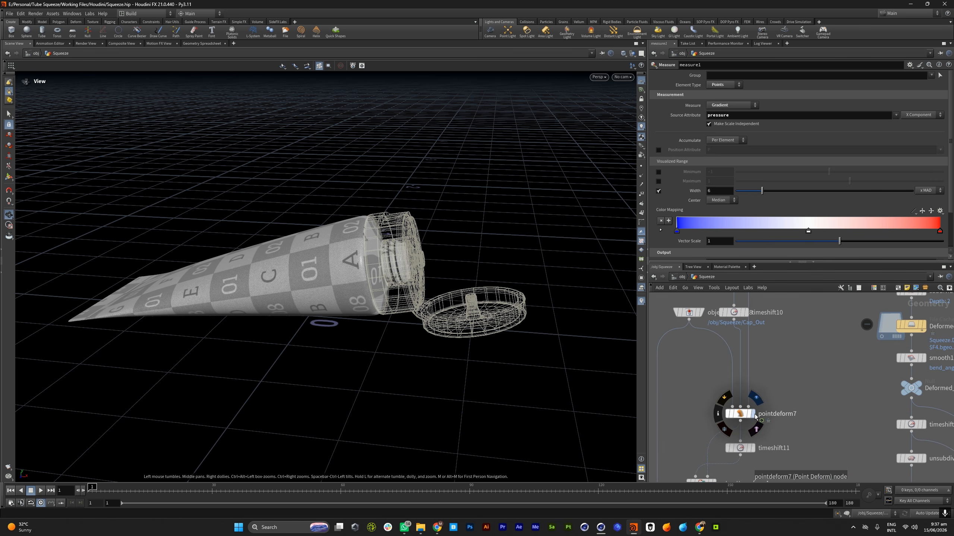
{"action": "left_click", "coordinate": [751, 414]}
{"action": "key", "text": "f"}
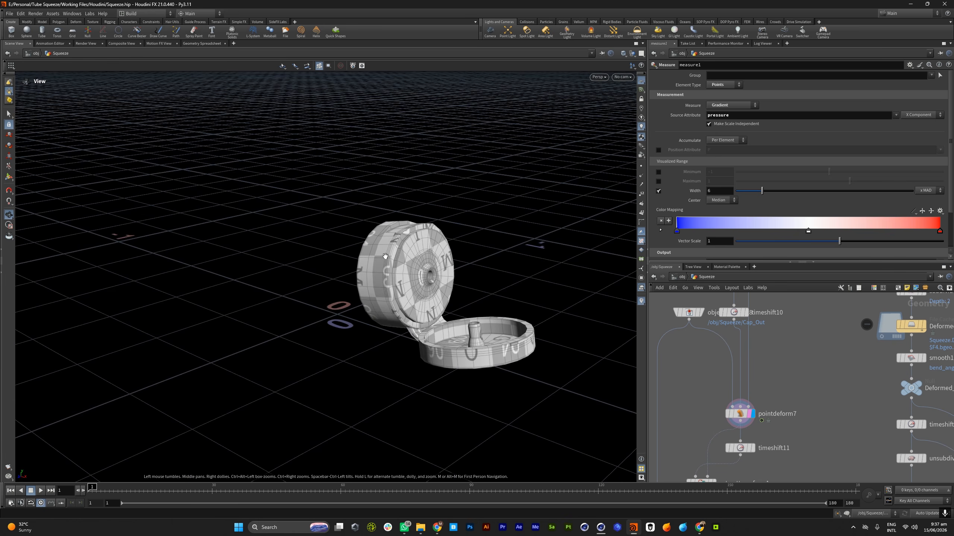
Trace the nodes feeding pointdeform7, including object_merge27 and timeshift10, and the nodes below it down to transformpieces1
{"action": "scroll", "coordinate": [724, 328], "scroll_direction": "down", "scroll_amount": 3}
{"action": "scroll", "coordinate": [731, 318], "scroll_direction": "up", "scroll_amount": 3}
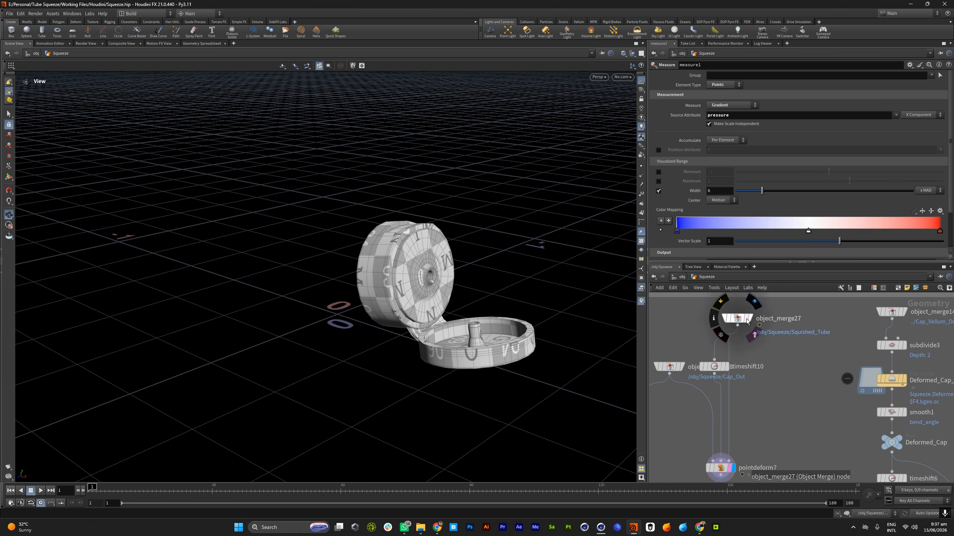
{"action": "scroll", "coordinate": [755, 390], "scroll_direction": "down", "scroll_amount": 4}
{"action": "scroll", "coordinate": [720, 393], "scroll_direction": "up", "scroll_amount": 4}
{"action": "scroll", "coordinate": [721, 351], "scroll_direction": "down", "scroll_amount": 3}
{"action": "scroll", "coordinate": [727, 391], "scroll_direction": "up", "scroll_amount": 3}
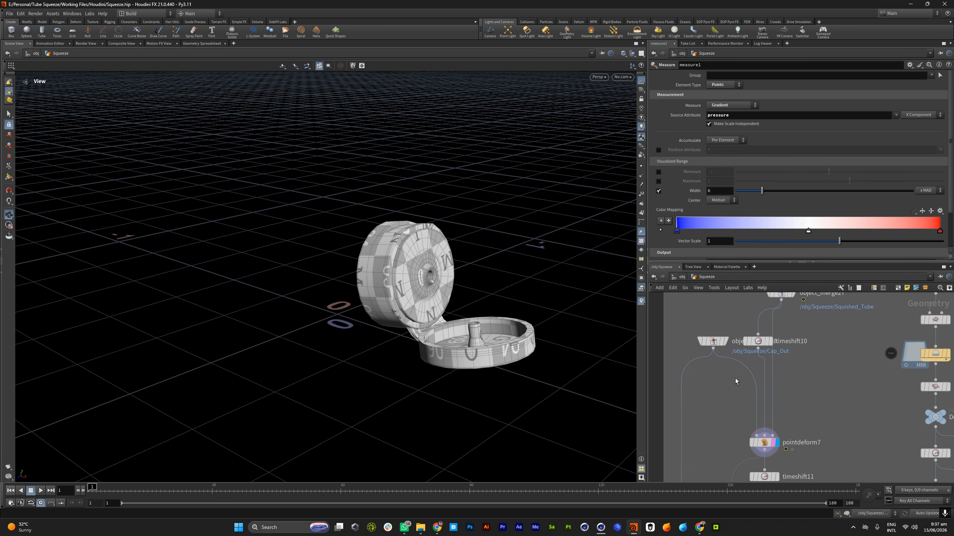
{"action": "left_click_drag", "start_coordinate": [449, 278], "coordinate": [485, 287]}
{"action": "scroll", "coordinate": [748, 372], "scroll_direction": "down", "scroll_amount": 4}
{"action": "scroll", "coordinate": [756, 431], "scroll_direction": "up", "scroll_amount": 4}
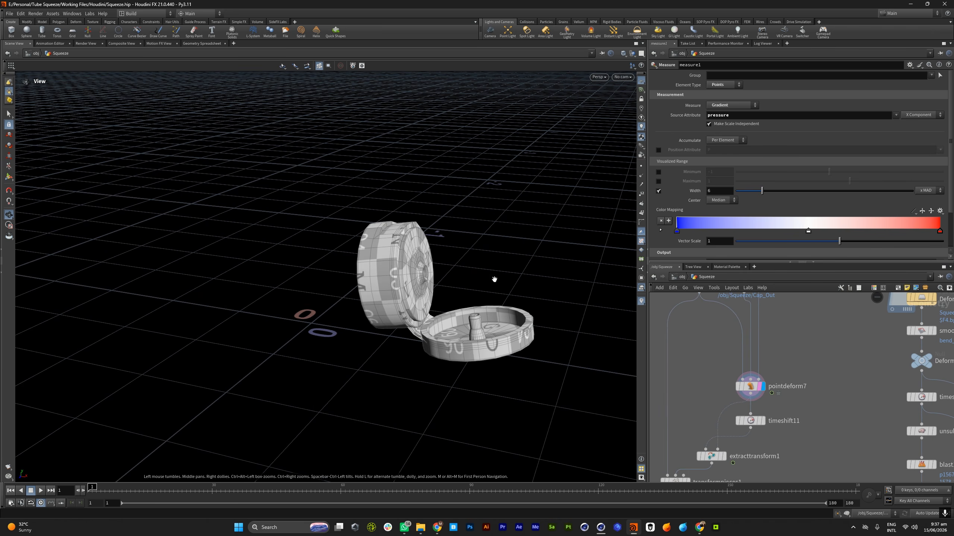
{"action": "left_click_drag", "start_coordinate": [321, 295], "coordinate": [398, 303]}
{"action": "scroll", "coordinate": [744, 421], "scroll_direction": "down", "scroll_amount": 3}
{"action": "scroll", "coordinate": [751, 357], "scroll_direction": "up", "scroll_amount": 3}
Template the object_merge27 tube over the point-deformed cap, play the squeeze and scrub to frame 149
{"action": "left_click", "coordinate": [758, 346]}
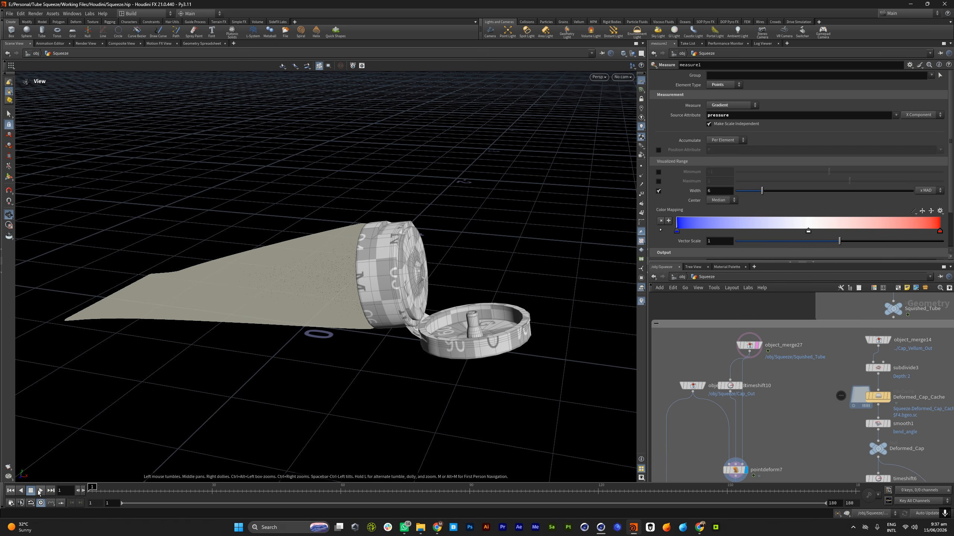
{"action": "left_click_drag", "start_coordinate": [364, 340], "coordinate": [373, 295]}
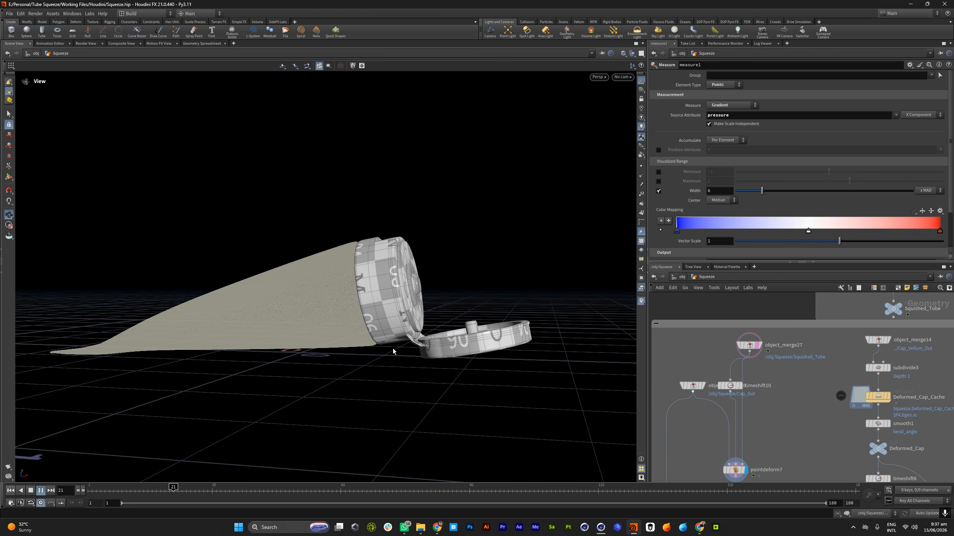
{"action": "left_click_drag", "start_coordinate": [481, 324], "coordinate": [432, 355]}
{"action": "right_click_drag", "start_coordinate": [432, 354], "coordinate": [422, 389]}
{"action": "left_click_drag", "start_coordinate": [398, 387], "coordinate": [368, 356]}
{"action": "right_click_drag", "start_coordinate": [368, 355], "coordinate": [443, 305]}
{"action": "left_click_drag", "start_coordinate": [344, 493], "coordinate": [722, 493]}
Examine the point-deformed cap, its hinge and open lid at frame 149 from several angles
{"action": "left_click_drag", "start_coordinate": [468, 295], "coordinate": [476, 412]}
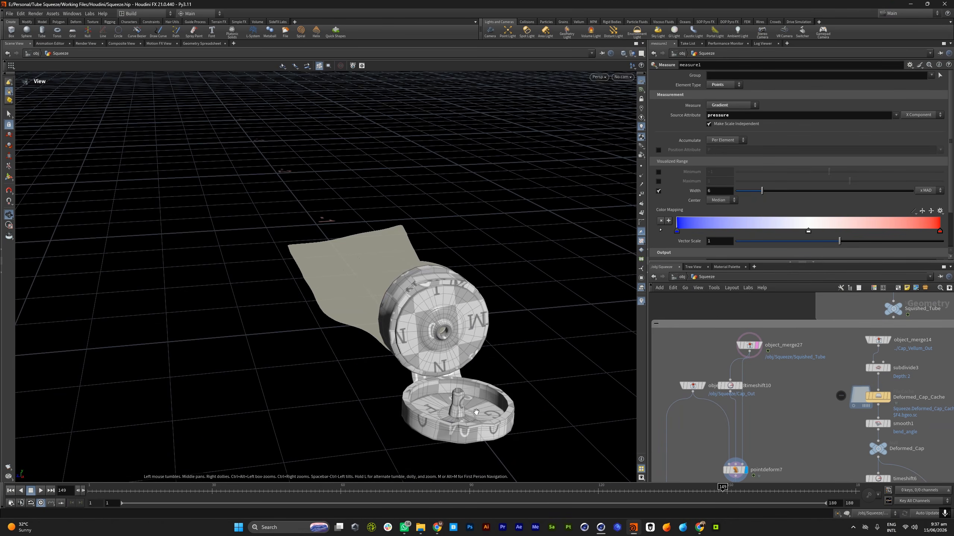
{"action": "scroll", "coordinate": [473, 400], "scroll_direction": "up", "scroll_amount": 5}
{"action": "middle_click_drag", "start_coordinate": [473, 400], "coordinate": [412, 330]}
{"action": "scroll", "coordinate": [772, 409], "scroll_direction": "down", "scroll_amount": 4}
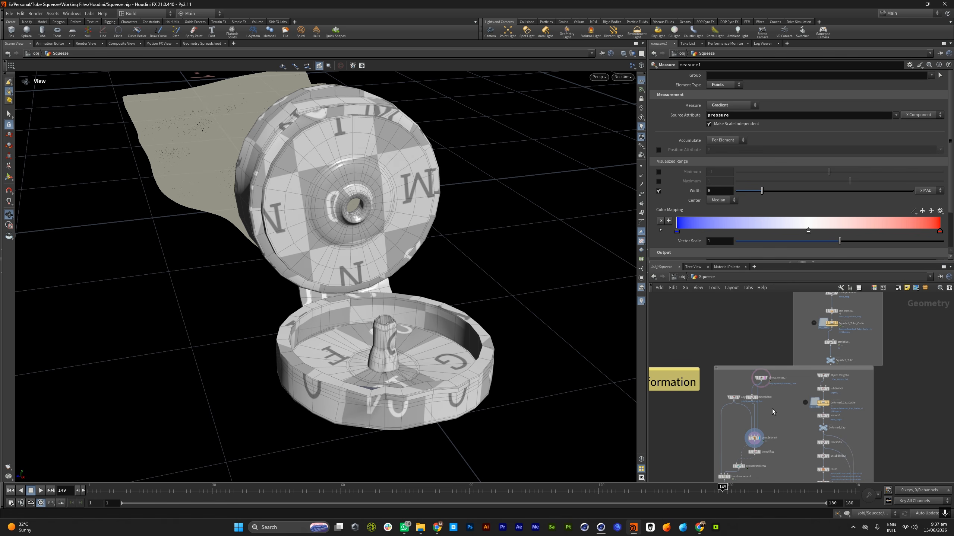
{"action": "middle_click_drag", "start_coordinate": [772, 409], "coordinate": [797, 358]}
{"action": "scroll", "coordinate": [795, 370], "scroll_direction": "up", "scroll_amount": 4}
{"action": "left_click_drag", "start_coordinate": [349, 333], "coordinate": [403, 310]}
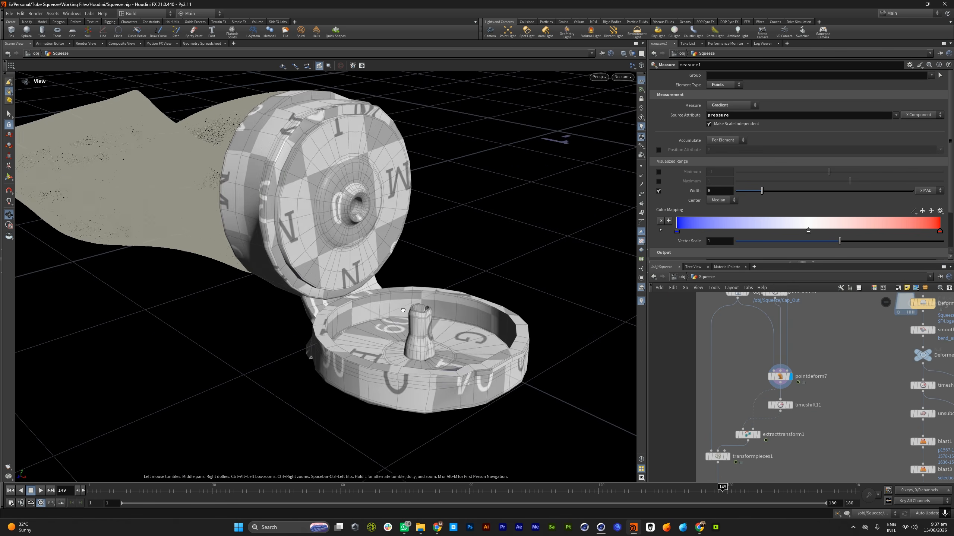
{"action": "right_click_drag", "start_coordinate": [403, 311], "coordinate": [346, 254]}
{"action": "left_click_drag", "start_coordinate": [500, 216], "coordinate": [349, 207]}
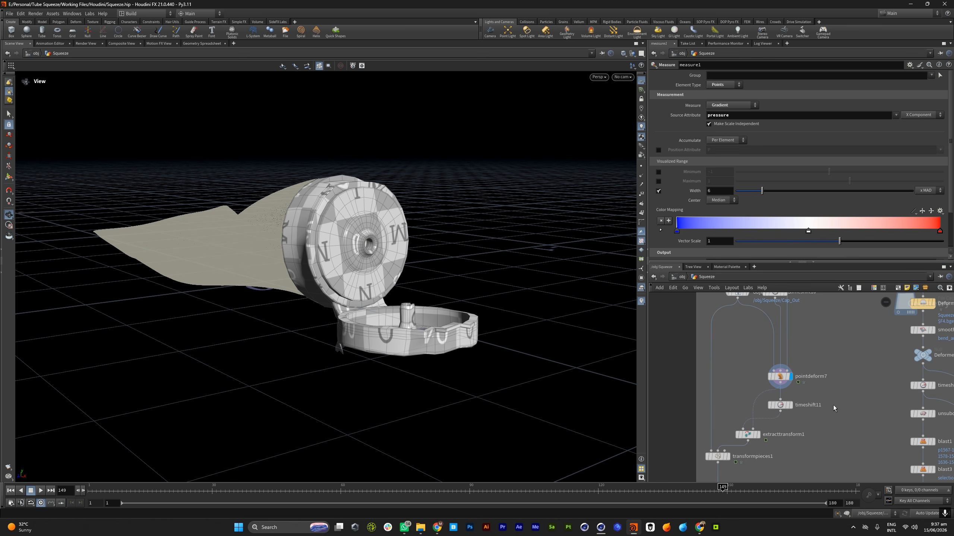
{"action": "left_click_drag", "start_coordinate": [386, 252], "coordinate": [435, 276]}
{"action": "right_click_drag", "start_coordinate": [435, 276], "coordinate": [398, 254]}
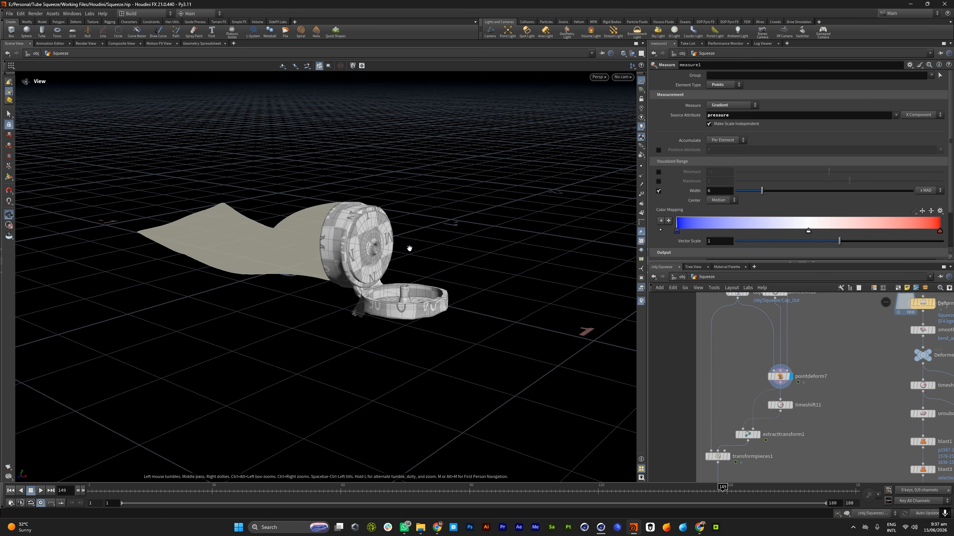
Review the extracttransform1 and transformpieces1 nodes and view the cap's hinge up close from the side
{"action": "scroll", "coordinate": [765, 353], "scroll_direction": "down", "scroll_amount": 3}
{"action": "scroll", "coordinate": [754, 414], "scroll_direction": "up", "scroll_amount": 3}
{"action": "scroll", "coordinate": [754, 414], "scroll_direction": "down", "scroll_amount": 3}
{"action": "scroll", "coordinate": [746, 405], "scroll_direction": "up", "scroll_amount": 6}
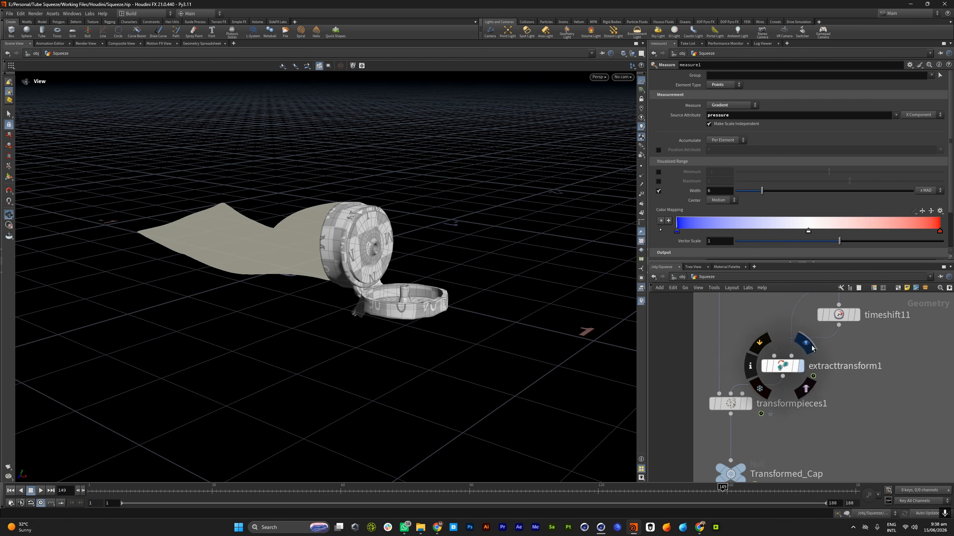
{"action": "left_click_drag", "start_coordinate": [349, 235], "coordinate": [376, 212]}
{"action": "right_click_drag", "start_coordinate": [376, 212], "coordinate": [411, 86]}
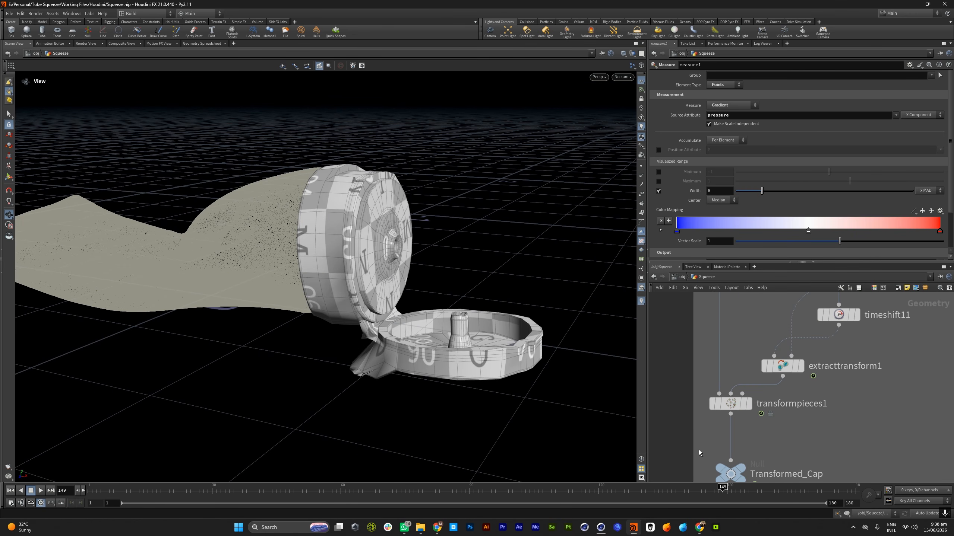
Display Transformed_Cap in place of pointdeform7 and play the rigid cap's motion from a low rear angle
{"action": "scroll", "coordinate": [725, 458], "scroll_direction": "down", "scroll_amount": 5}
{"action": "scroll", "coordinate": [721, 460], "scroll_direction": "up", "scroll_amount": 4}
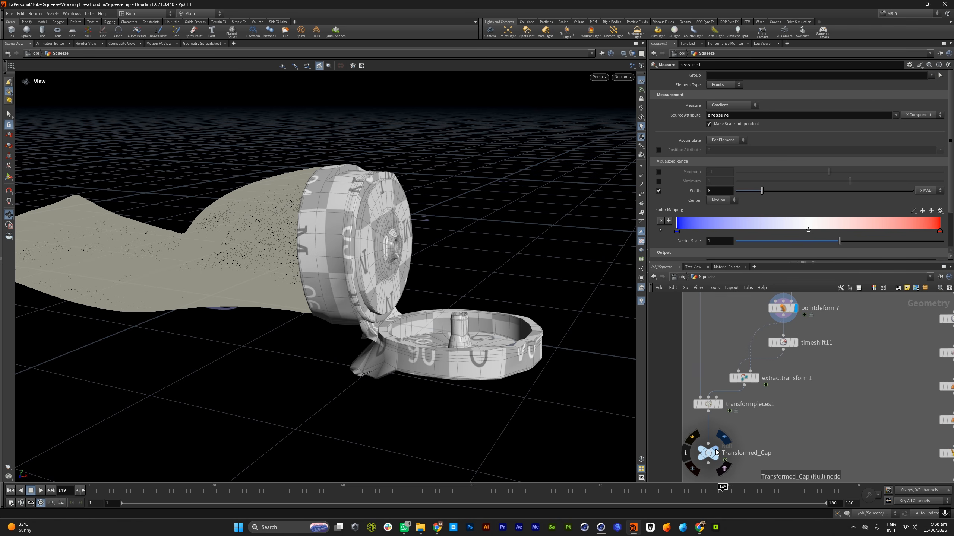
{"action": "left_click", "coordinate": [723, 440]}
{"action": "left_click", "coordinate": [723, 465]}
{"action": "left_click_drag", "start_coordinate": [413, 332], "coordinate": [498, 292]}
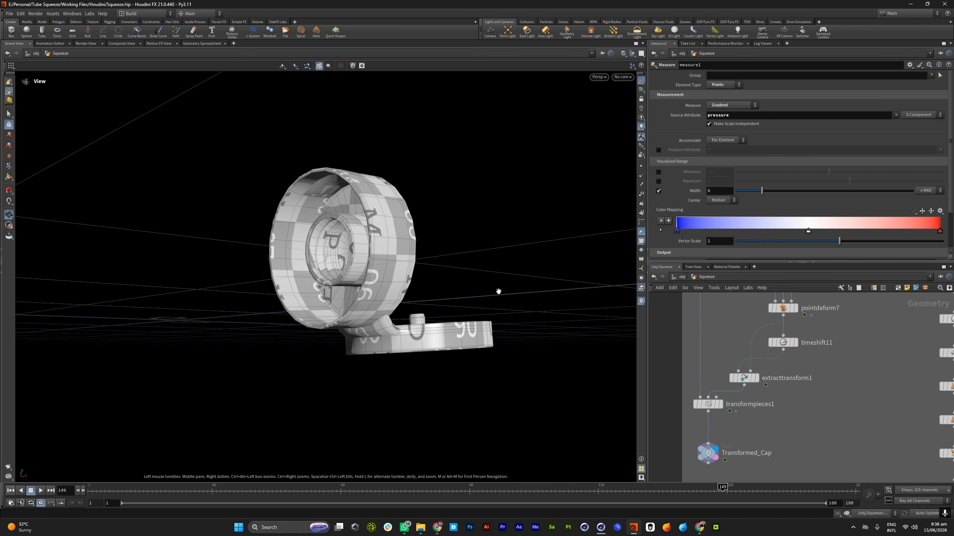
{"action": "left_click", "coordinate": [40, 491]}
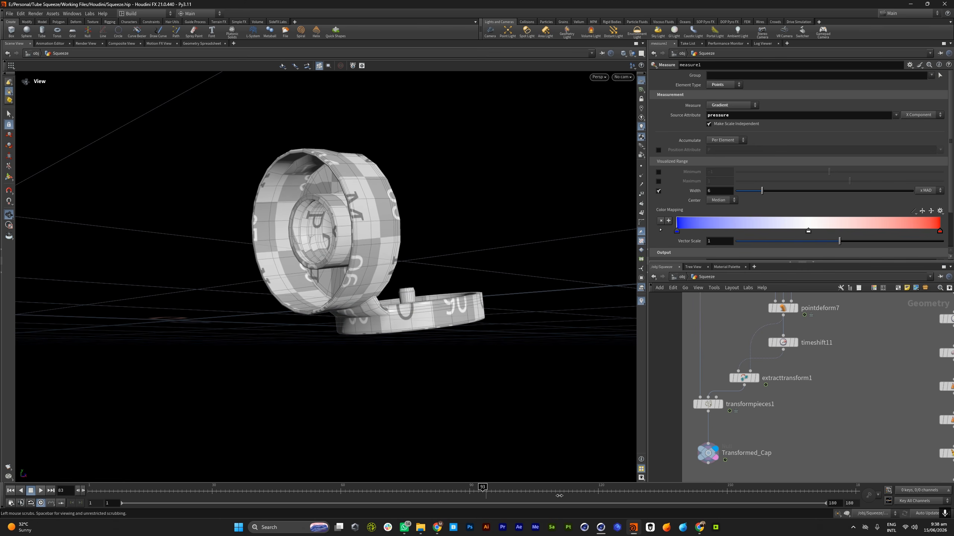
Template the object_merge27 tube over the transformed cap, scrub to frame 180 and inspect how they fit together
{"action": "scroll", "coordinate": [763, 423], "scroll_direction": "down", "scroll_amount": 5}
{"action": "scroll", "coordinate": [783, 318], "scroll_direction": "up", "scroll_amount": 3}
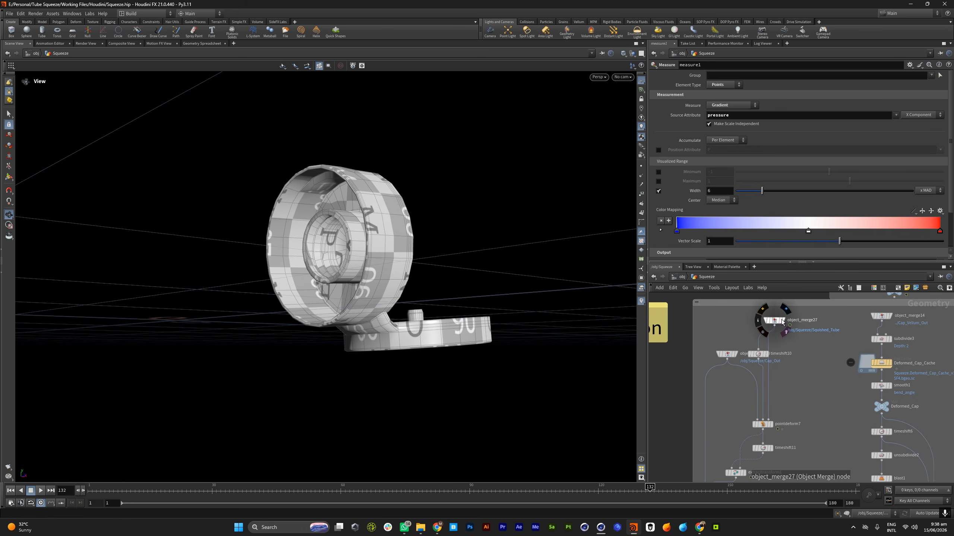
{"action": "left_click", "coordinate": [781, 320]}
{"action": "left_click_drag", "start_coordinate": [353, 268], "coordinate": [532, 394]}
{"action": "left_click_drag", "start_coordinate": [650, 487], "coordinate": [858, 481]}
{"action": "left_click_drag", "start_coordinate": [499, 319], "coordinate": [383, 306]}
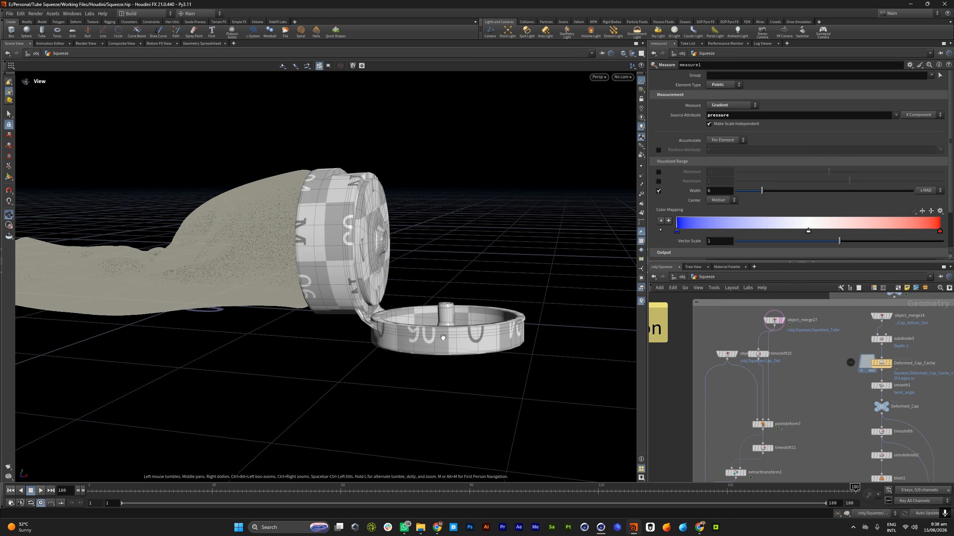
{"action": "scroll", "coordinate": [725, 364], "scroll_direction": "down", "scroll_amount": 6}
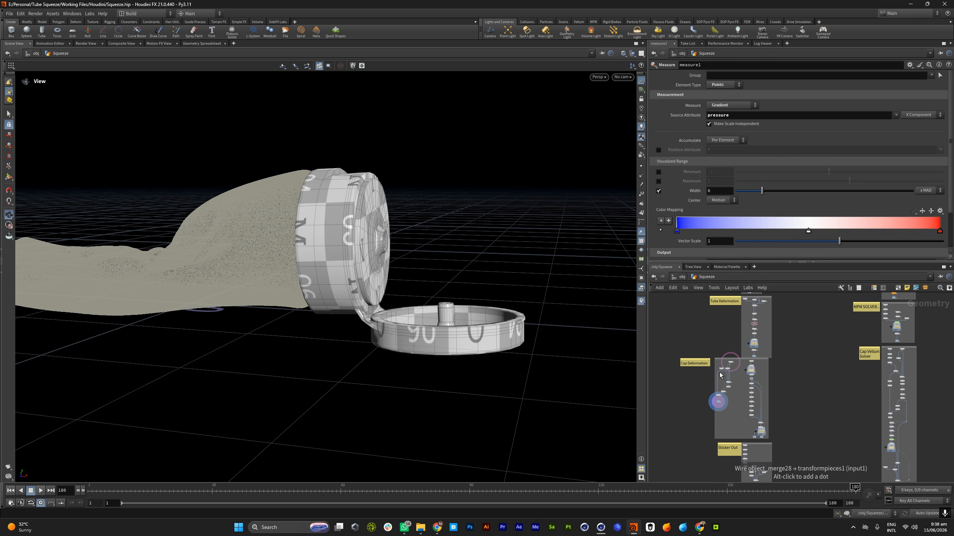
{"action": "left_click_drag", "start_coordinate": [399, 298], "coordinate": [471, 272]}
{"action": "left_click_drag", "start_coordinate": [388, 185], "coordinate": [338, 288]}
Select the Transformed_Cap node, and display object_merge7, which imports it into the Cap Vellum Solver section
{"action": "scroll", "coordinate": [743, 377], "scroll_direction": "down", "scroll_amount": 4}
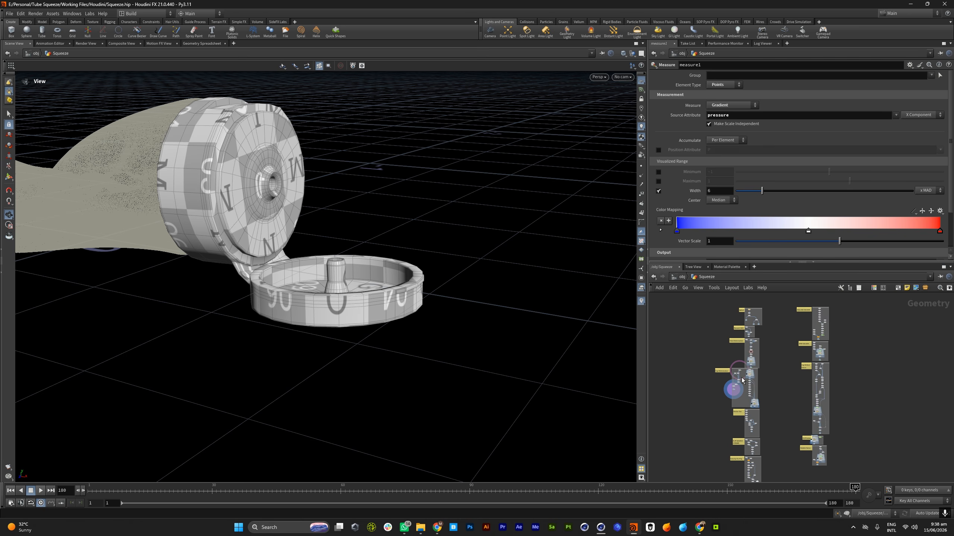
{"action": "scroll", "coordinate": [838, 361], "scroll_direction": "up", "scroll_amount": 5}
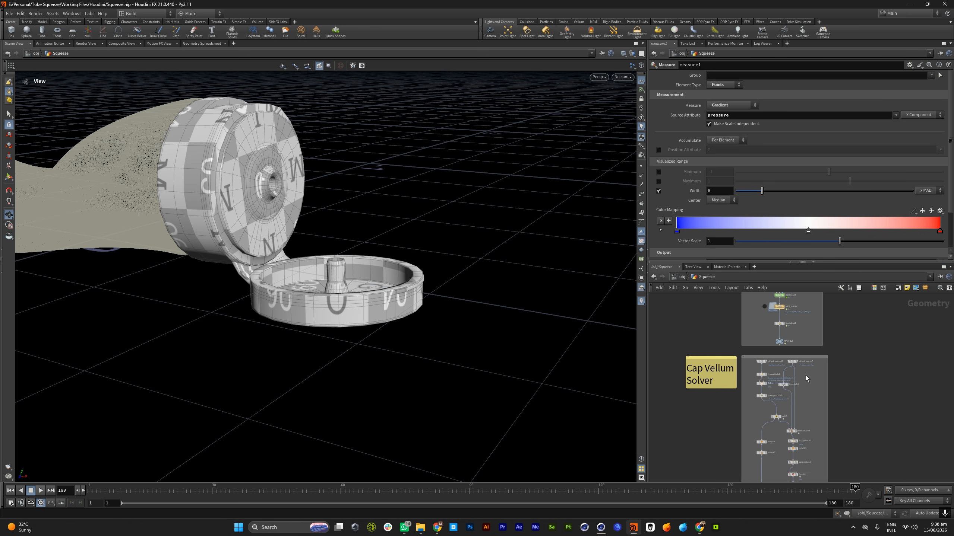
{"action": "scroll", "coordinate": [805, 375], "scroll_direction": "up", "scroll_amount": 4}
{"action": "scroll", "coordinate": [699, 379], "scroll_direction": "up", "scroll_amount": 6}
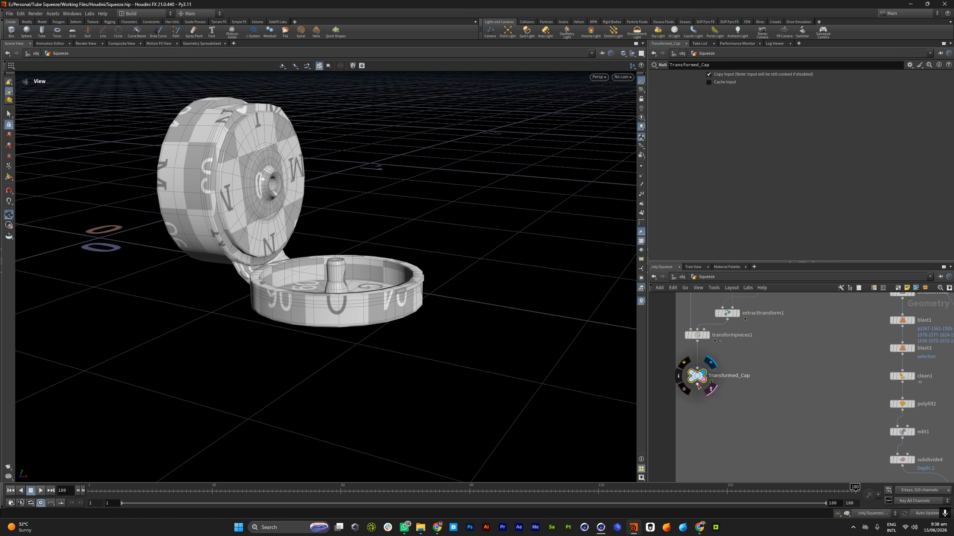
{"action": "scroll", "coordinate": [700, 379], "scroll_direction": "down", "scroll_amount": 12}
{"action": "scroll", "coordinate": [814, 355], "scroll_direction": "up", "scroll_amount": 5}
{"action": "scroll", "coordinate": [808, 353], "scroll_direction": "up", "scroll_amount": 6}
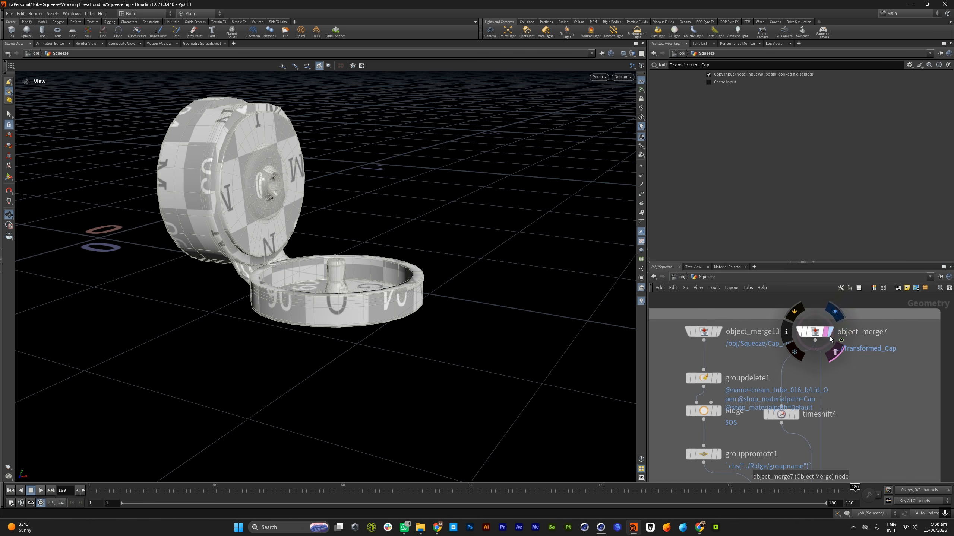
Examine the overall node layout of the Cap Vellum Solver section
{"action": "scroll", "coordinate": [840, 357], "scroll_direction": "down", "scroll_amount": 8}
{"action": "scroll", "coordinate": [837, 361], "scroll_direction": "up", "scroll_amount": 7}
{"action": "scroll", "coordinate": [807, 326], "scroll_direction": "down", "scroll_amount": 6}
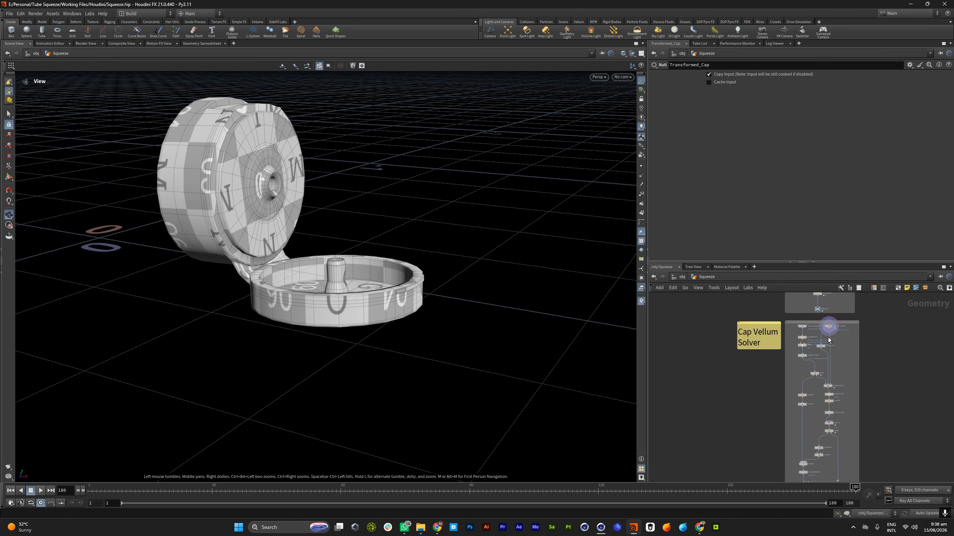
{"action": "scroll", "coordinate": [801, 327], "scroll_direction": "up", "scroll_amount": 6}
{"action": "scroll", "coordinate": [816, 368], "scroll_direction": "down", "scroll_amount": 3}
{"action": "scroll", "coordinate": [819, 384], "scroll_direction": "up", "scroll_amount": 5}
{"action": "scroll", "coordinate": [834, 390], "scroll_direction": "down", "scroll_amount": 5}
{"action": "scroll", "coordinate": [833, 393], "scroll_direction": "up", "scroll_amount": 5}
{"action": "scroll", "coordinate": [822, 370], "scroll_direction": "down", "scroll_amount": 5}
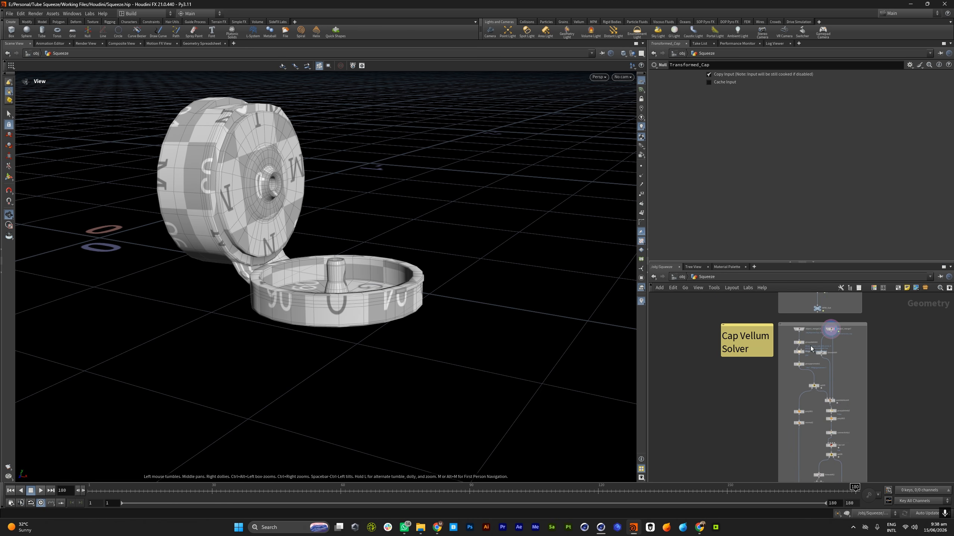
Display object_merge13 with the imported Cap_Out geometry and view the cap from the front and side
{"action": "scroll", "coordinate": [811, 346], "scroll_direction": "up", "scroll_amount": 5}
{"action": "left_click_drag", "start_coordinate": [244, 221], "coordinate": [293, 290]}
{"action": "left_click_drag", "start_coordinate": [321, 245], "coordinate": [469, 249]}
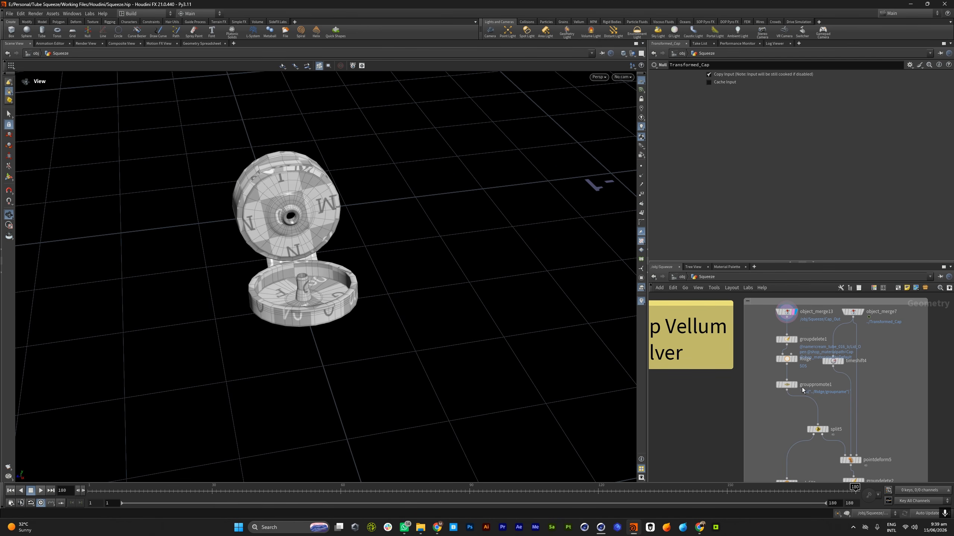
{"action": "left_click_drag", "start_coordinate": [253, 265], "coordinate": [338, 266]}
{"action": "scroll", "coordinate": [805, 405], "scroll_direction": "up", "scroll_amount": 3}
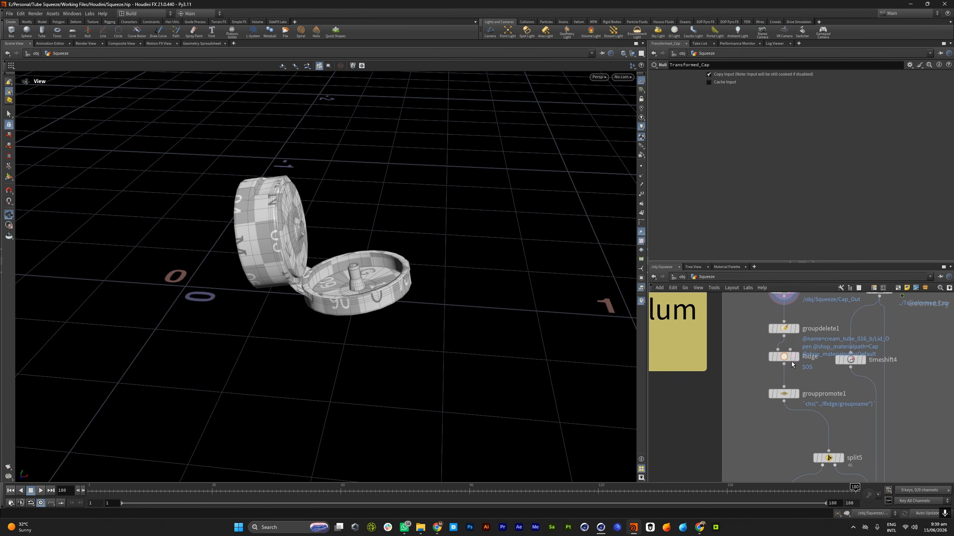
Display grouppromote1 and inspect the Ridge group on the hinge between the cap and its lid
{"action": "left_click", "coordinate": [796, 394]}
{"action": "left_click_drag", "start_coordinate": [394, 218], "coordinate": [315, 276]}
{"action": "scroll", "coordinate": [316, 265], "scroll_direction": "up", "scroll_amount": 5}
{"action": "scroll", "coordinate": [312, 209], "scroll_direction": "down", "scroll_amount": 8}
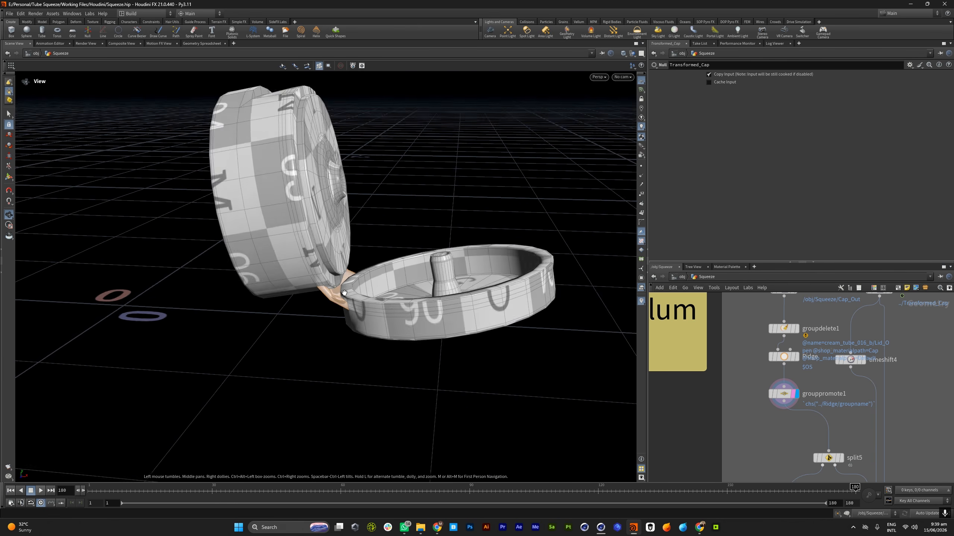
{"action": "scroll", "coordinate": [657, 331], "scroll_direction": "down", "scroll_amount": 5}
{"action": "left_click_drag", "start_coordinate": [378, 276], "coordinate": [355, 198]}
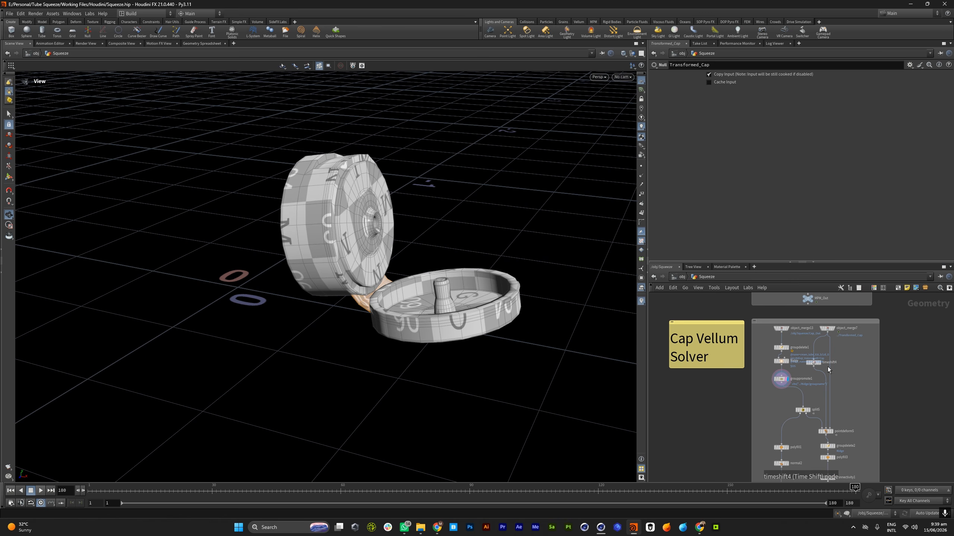
Display polyfill1 below split5 and frame the isolated hinge piece
{"action": "scroll", "coordinate": [849, 376], "scroll_direction": "down", "scroll_amount": 4}
{"action": "scroll", "coordinate": [840, 399], "scroll_direction": "up", "scroll_amount": 5}
{"action": "scroll", "coordinate": [810, 384], "scroll_direction": "down", "scroll_amount": 4}
{"action": "scroll", "coordinate": [802, 409], "scroll_direction": "up", "scroll_amount": 5}
{"action": "left_click", "coordinate": [788, 396]}
{"action": "key", "text": "f"}
{"action": "scroll", "coordinate": [843, 385], "scroll_direction": "up", "scroll_amount": 3}
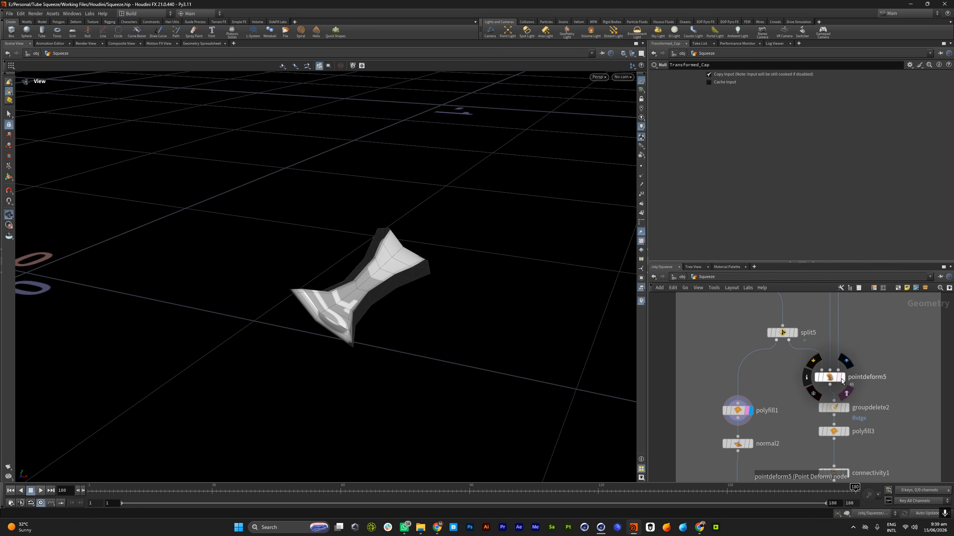
Display groupdelete2 and examine the cap and lid up close from below where the hinge is split off
{"action": "left_click", "coordinate": [847, 408]}
{"action": "scroll", "coordinate": [540, 301], "scroll_direction": "down", "scroll_amount": 8}
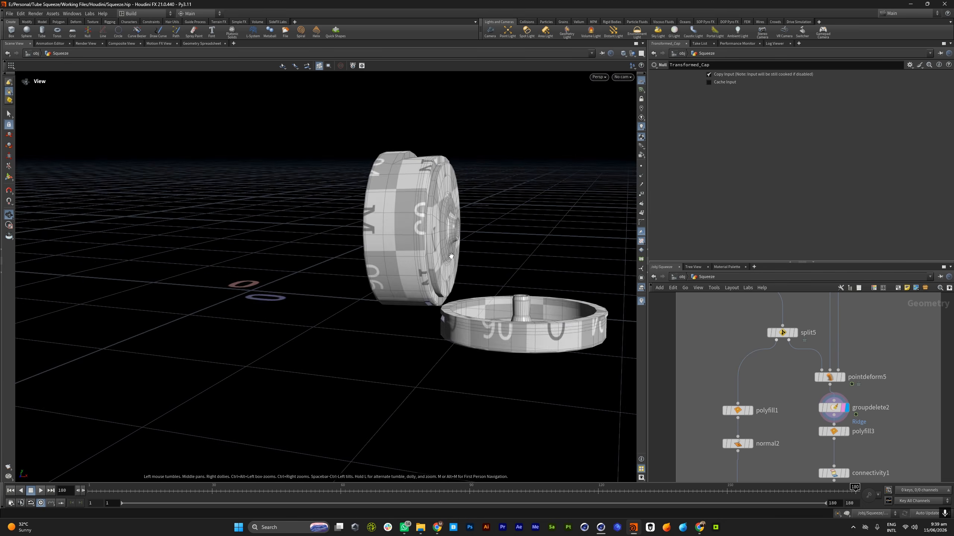
{"action": "left_click_drag", "start_coordinate": [586, 339], "coordinate": [551, 253], "text": "alt"}
{"action": "scroll", "coordinate": [551, 253], "scroll_direction": "up", "scroll_amount": 6}
{"action": "scroll", "coordinate": [765, 344], "scroll_direction": "down", "scroll_amount": 3}
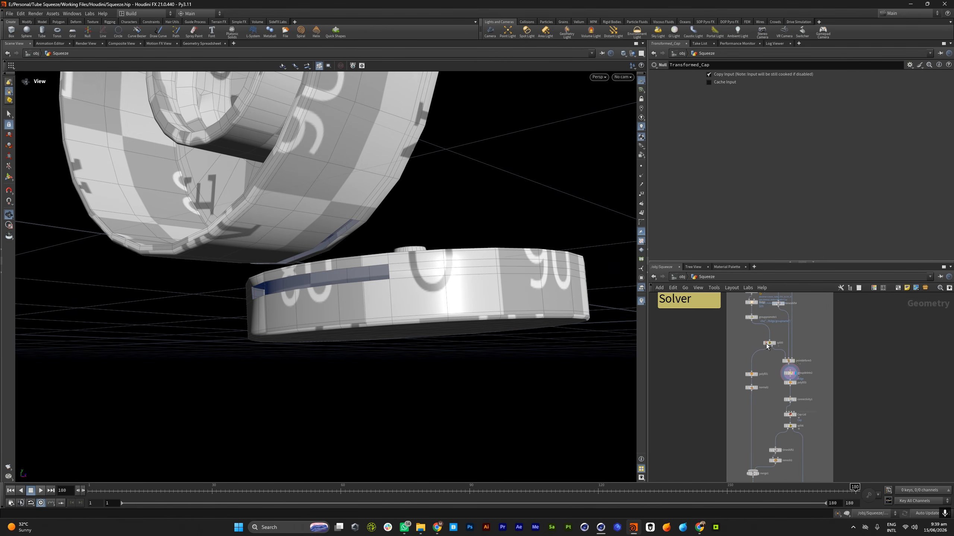
Display polyfill3 and then the Cap-Lid group expression, framing the cap and lid with their class-based groups open for review
{"action": "left_click", "coordinate": [795, 383]}
{"action": "scroll", "coordinate": [800, 375], "scroll_direction": "up", "scroll_amount": 3}
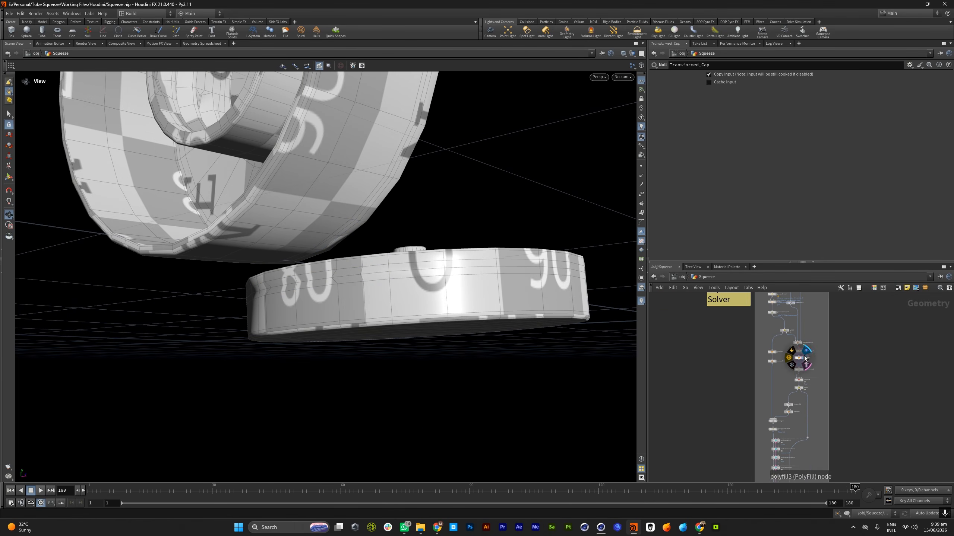
{"action": "left_click", "coordinate": [799, 355]}
{"action": "left_click", "coordinate": [793, 355]}
{"action": "left_click_drag", "start_coordinate": [354, 251], "coordinate": [497, 270]}
{"action": "scroll", "coordinate": [339, 279], "scroll_direction": "down", "scroll_amount": 6}
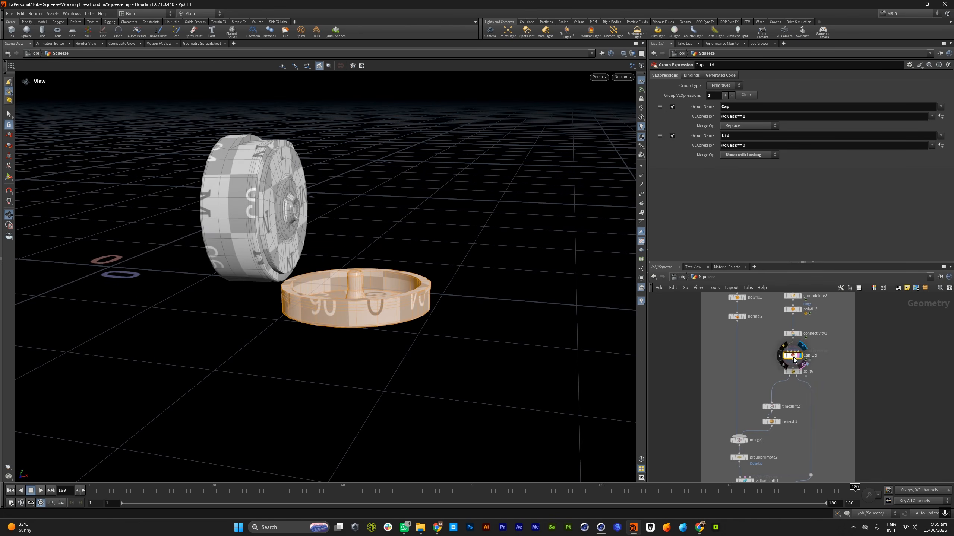
{"action": "scroll", "coordinate": [799, 379], "scroll_direction": "down", "scroll_amount": 5}
{"action": "scroll", "coordinate": [801, 372], "scroll_direction": "up", "scroll_amount": 5}
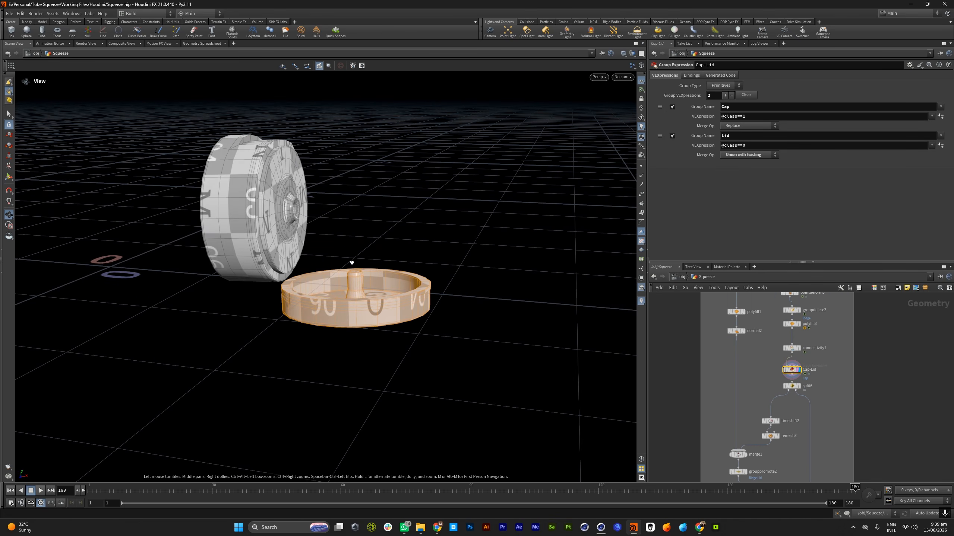
{"action": "left_click_drag", "start_coordinate": [351, 264], "coordinate": [355, 280]}
{"action": "scroll", "coordinate": [355, 280], "scroll_direction": "down", "scroll_amount": 3}
{"action": "middle_click_drag", "start_coordinate": [355, 279], "coordinate": [398, 299]}
{"action": "left_click_drag", "start_coordinate": [278, 351], "coordinate": [286, 330]}
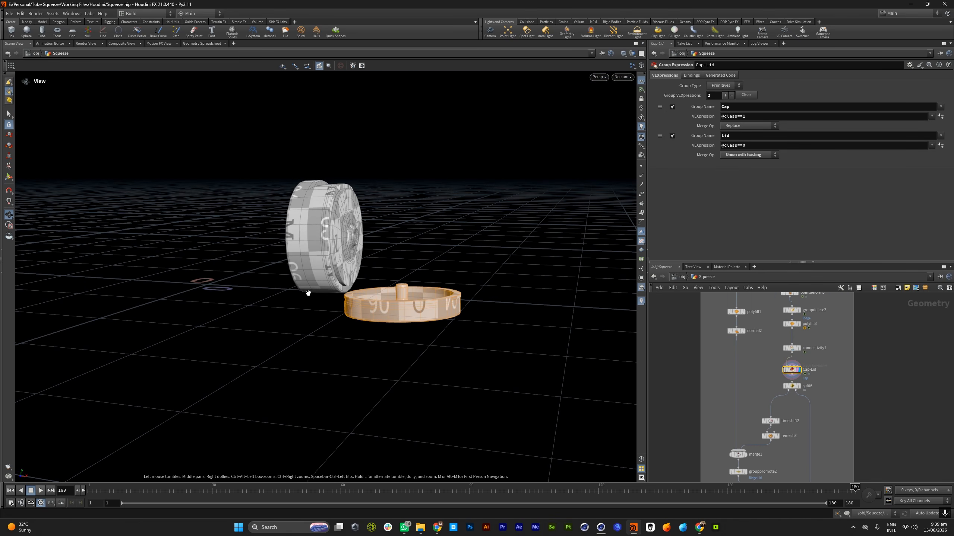
Scrub the animation with Cap-Lid displayed, ending at frame 37, and view the moving cap and highlighted lid up close
{"action": "mouse_move", "coordinate": [109, 490]}
{"action": "left_mouse_down"}
{"action": "mouse_move", "coordinate": [90, 491]}
{"action": "mouse_move", "coordinate": [603, 492]}
{"action": "mouse_move", "coordinate": [840, 504]}
{"action": "mouse_move", "coordinate": [281, 460]}
{"action": "mouse_move", "coordinate": [802, 471]}
{"action": "left_mouse_up"}
{"action": "scroll", "coordinate": [803, 379], "scroll_direction": "down", "scroll_amount": 5}
{"action": "scroll", "coordinate": [791, 389], "scroll_direction": "up", "scroll_amount": 5}
{"action": "left_click_drag", "start_coordinate": [443, 310], "coordinate": [507, 281]}
{"action": "left_click_drag", "start_coordinate": [327, 492], "coordinate": [242, 492]}
{"action": "left_click_drag", "start_coordinate": [357, 270], "coordinate": [318, 256]}
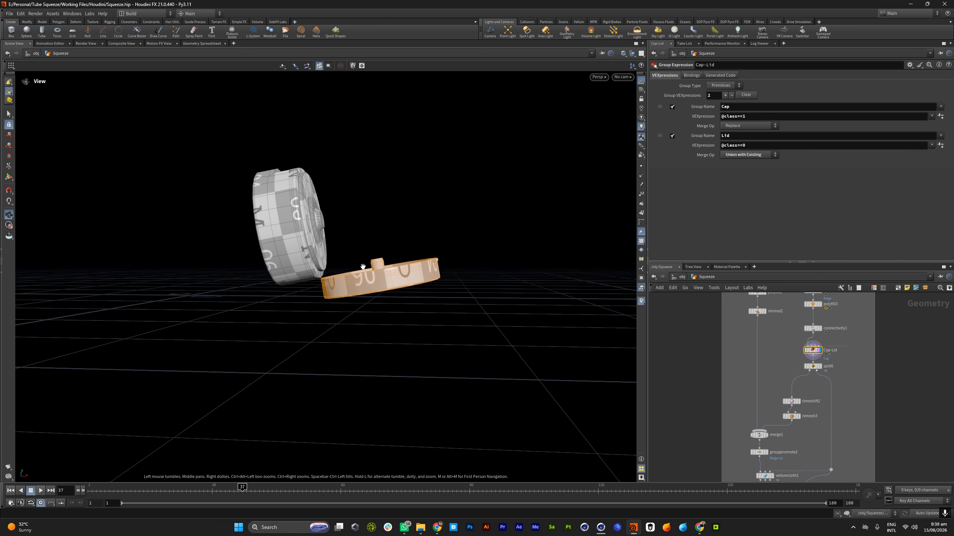
{"action": "right_click_drag", "start_coordinate": [386, 275], "coordinate": [415, 267]}
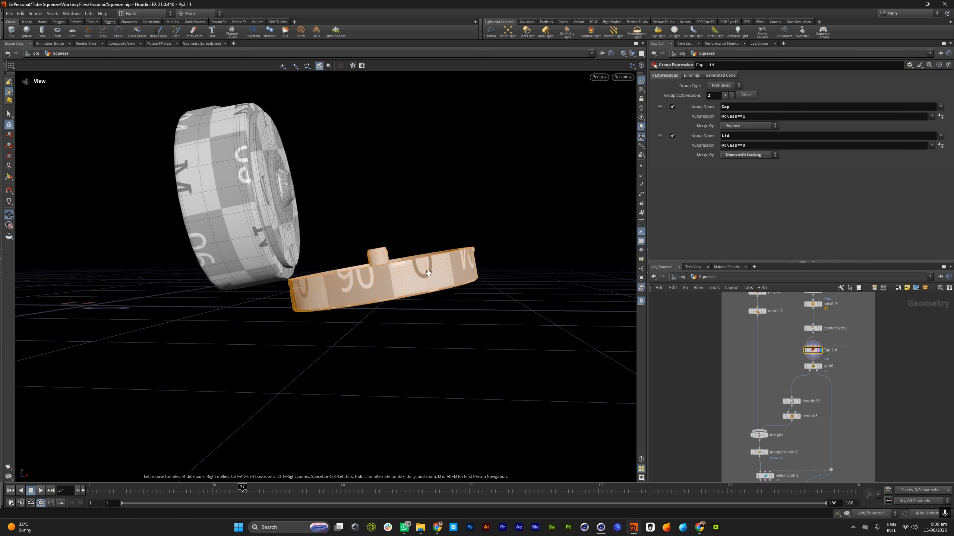
{"action": "left_click_drag", "start_coordinate": [301, 281], "coordinate": [301, 264]}
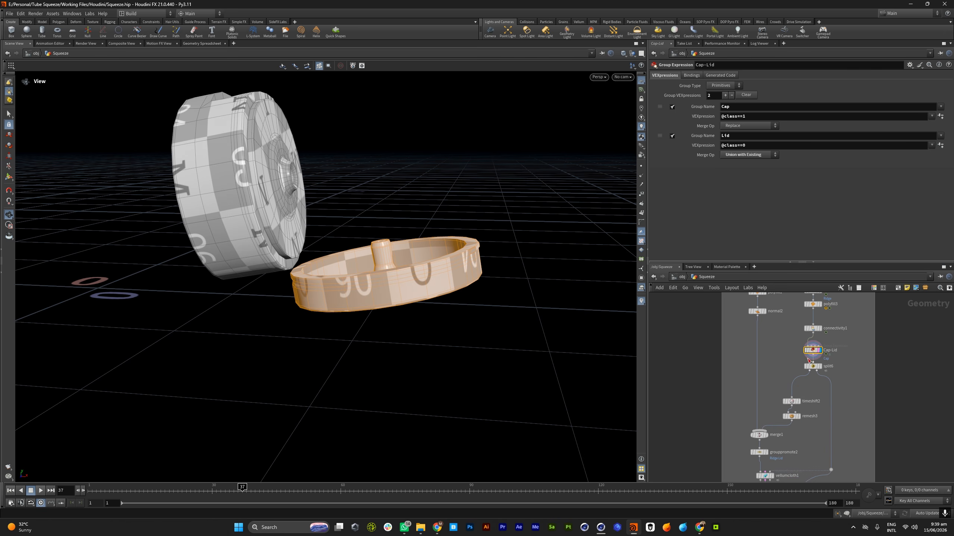
Display timeshift2 to isolate the lid and scrub the timeline to frame 92 to check its motion
{"action": "left_click", "coordinate": [799, 402]}
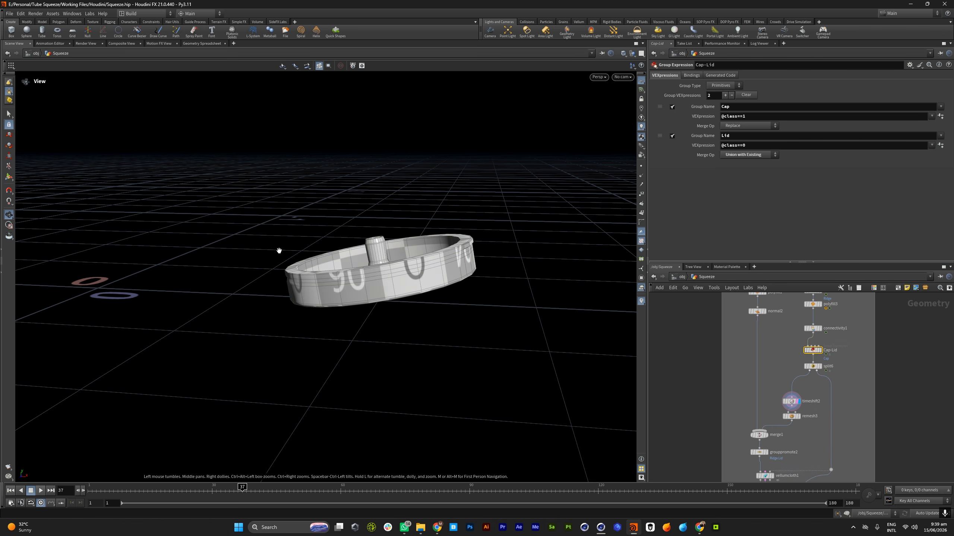
{"action": "left_click_drag", "start_coordinate": [327, 439], "coordinate": [310, 437]}
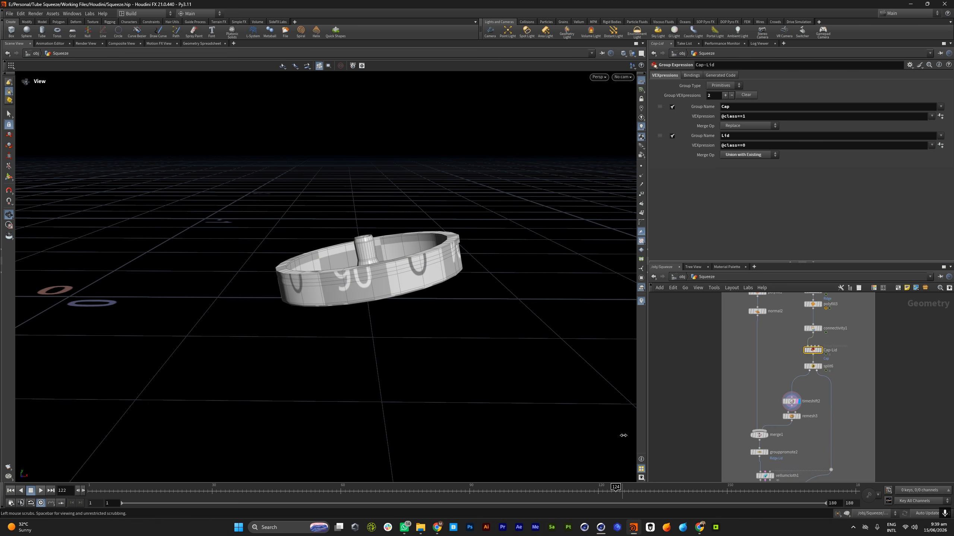
{"action": "scroll", "coordinate": [821, 395], "scroll_direction": "down", "scroll_amount": 5}
{"action": "scroll", "coordinate": [827, 433], "scroll_direction": "up", "scroll_amount": 5}
{"action": "scroll", "coordinate": [815, 398], "scroll_direction": "down", "scroll_amount": 3}
{"action": "scroll", "coordinate": [811, 345], "scroll_direction": "up", "scroll_amount": 4}
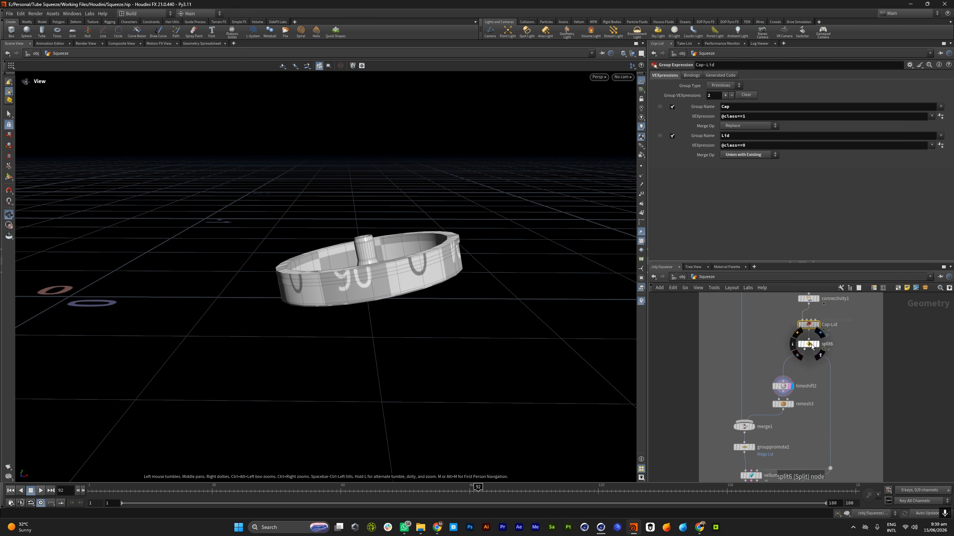
Display split6 and compare its isolated lid with the full Cap-Lid geometry
{"action": "left_click", "coordinate": [817, 344]}
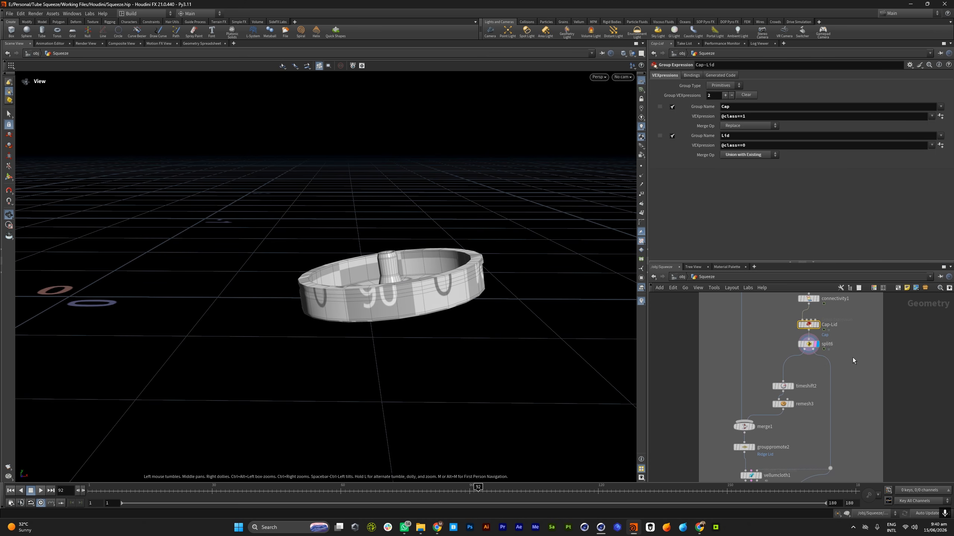
{"action": "left_click", "coordinate": [816, 325]}
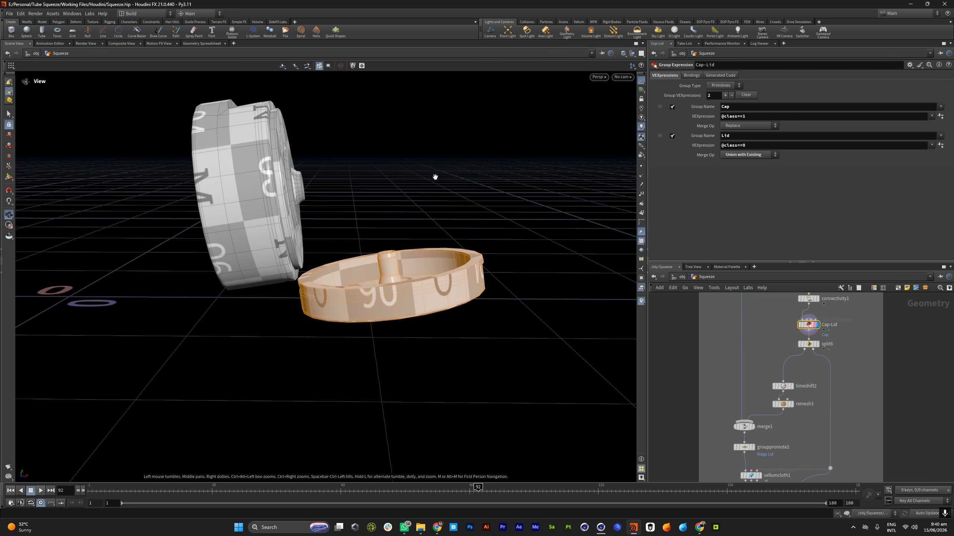
{"action": "scroll", "coordinate": [834, 451], "scroll_direction": "down", "scroll_amount": 5}
{"action": "scroll", "coordinate": [790, 354], "scroll_direction": "up", "scroll_amount": 5}
{"action": "scroll", "coordinate": [795, 393], "scroll_direction": "up", "scroll_amount": 4}
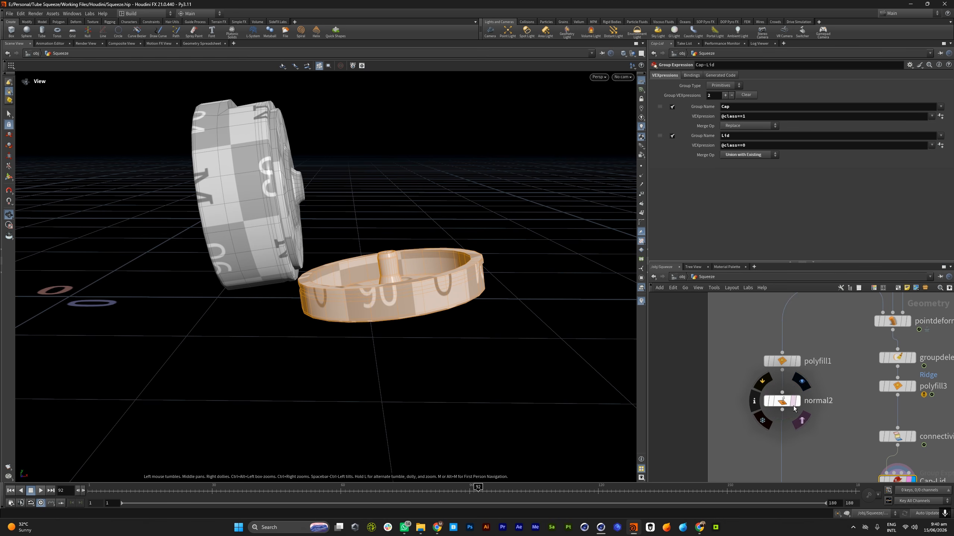
Display normal2 and inspect the isolated hinge piece while scrubbing back to frame 89
{"action": "left_click", "coordinate": [797, 401]}
{"action": "scroll", "coordinate": [341, 248], "scroll_direction": "up", "scroll_amount": 10}
{"action": "scroll", "coordinate": [368, 258], "scroll_direction": "down", "scroll_amount": 12}
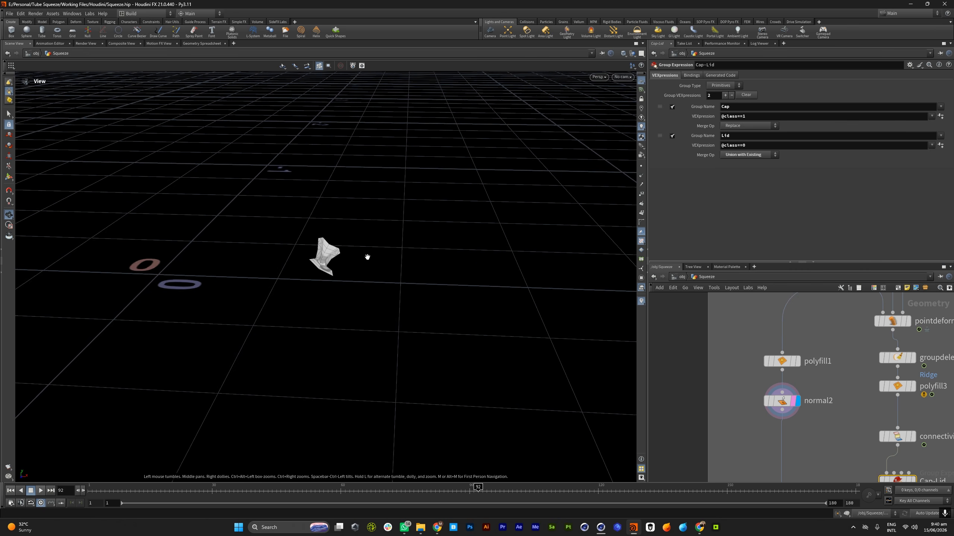
{"action": "left_click_drag", "start_coordinate": [101, 491], "coordinate": [76, 491]}
{"action": "left_click_drag", "start_coordinate": [439, 448], "coordinate": [466, 439]}
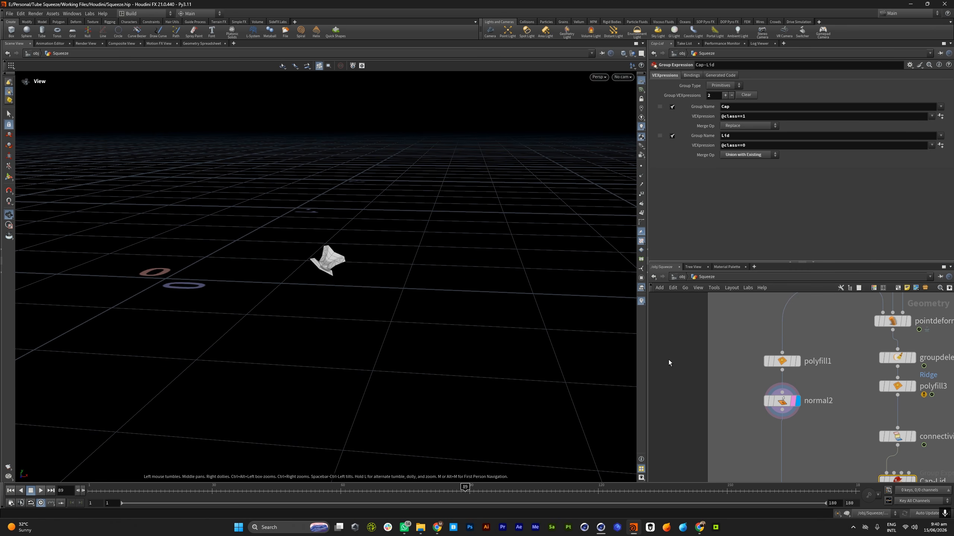
Select vellumcloth1 and review its cloth settings for the Ridge group, including stretch and bend stiffness
{"action": "scroll", "coordinate": [733, 341], "scroll_direction": "down", "scroll_amount": 8}
{"action": "scroll", "coordinate": [779, 448], "scroll_direction": "up", "scroll_amount": 5}
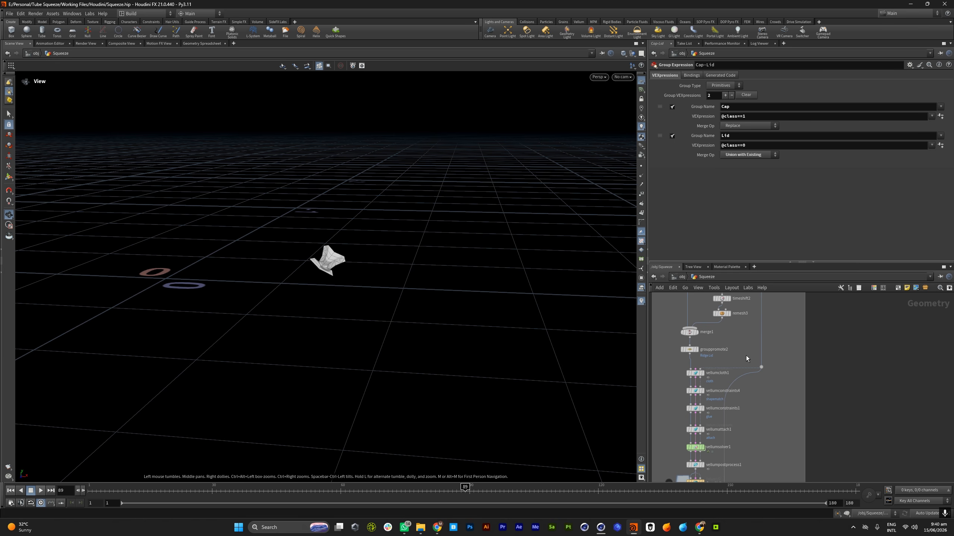
{"action": "scroll", "coordinate": [797, 386], "scroll_direction": "up", "scroll_amount": 4}
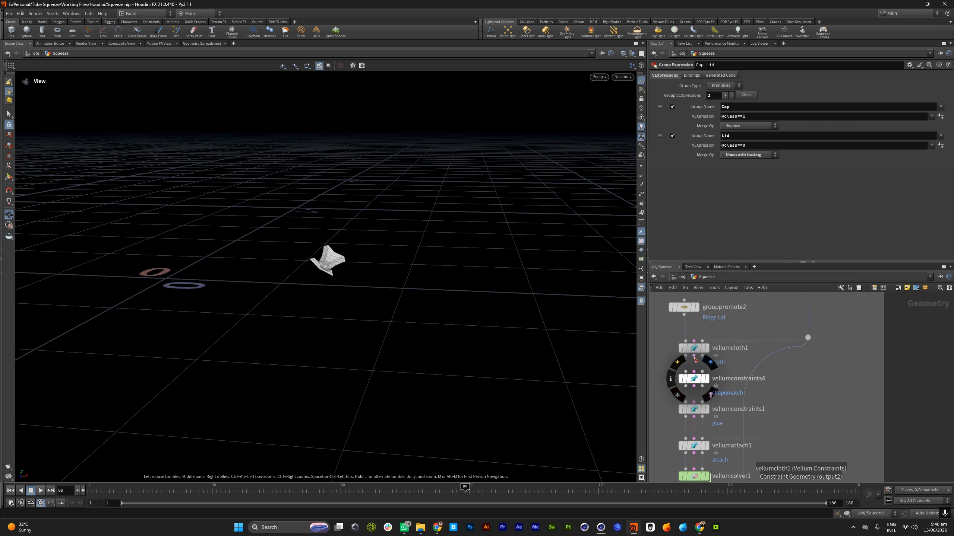
{"action": "scroll", "coordinate": [769, 379], "scroll_direction": "down", "scroll_amount": 3}
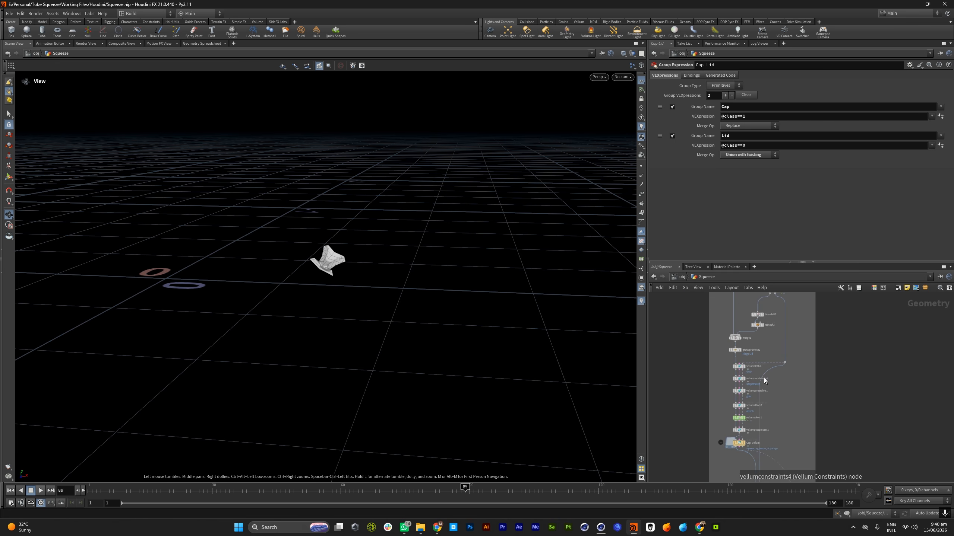
{"action": "scroll", "coordinate": [739, 375], "scroll_direction": "up", "scroll_amount": 2}
{"action": "left_click", "coordinate": [738, 365]}
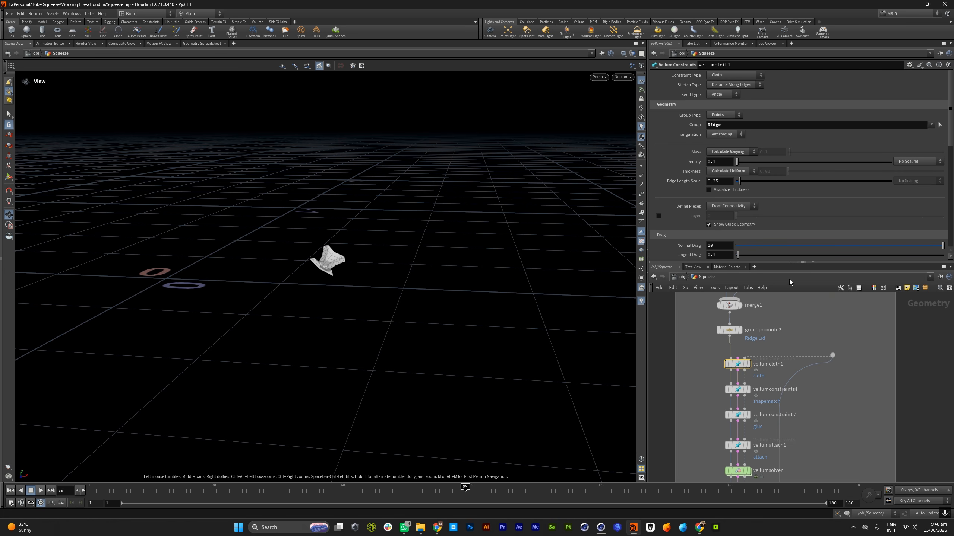
{"action": "left_click_drag", "start_coordinate": [738, 365], "coordinate": [738, 369]}
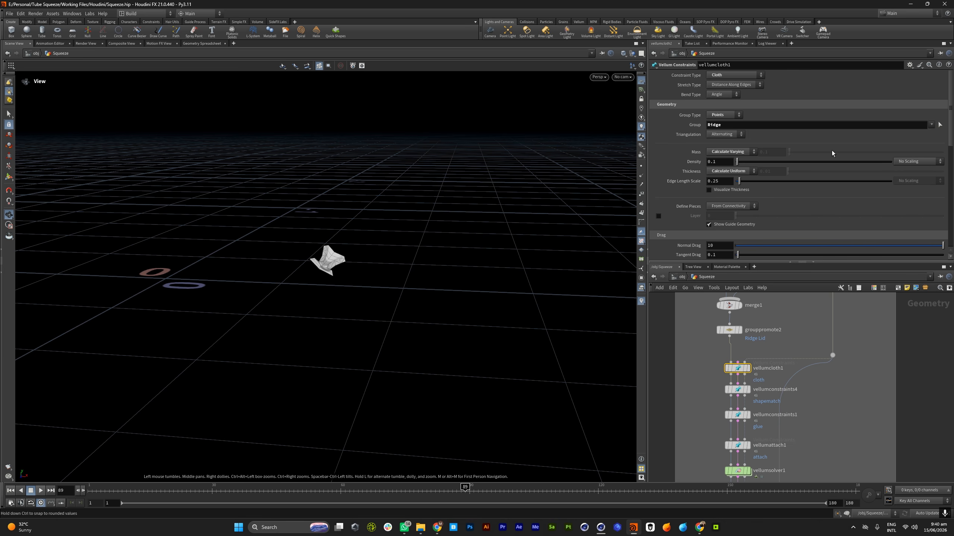
{"action": "scroll", "coordinate": [828, 152], "scroll_direction": "down", "scroll_amount": 7}
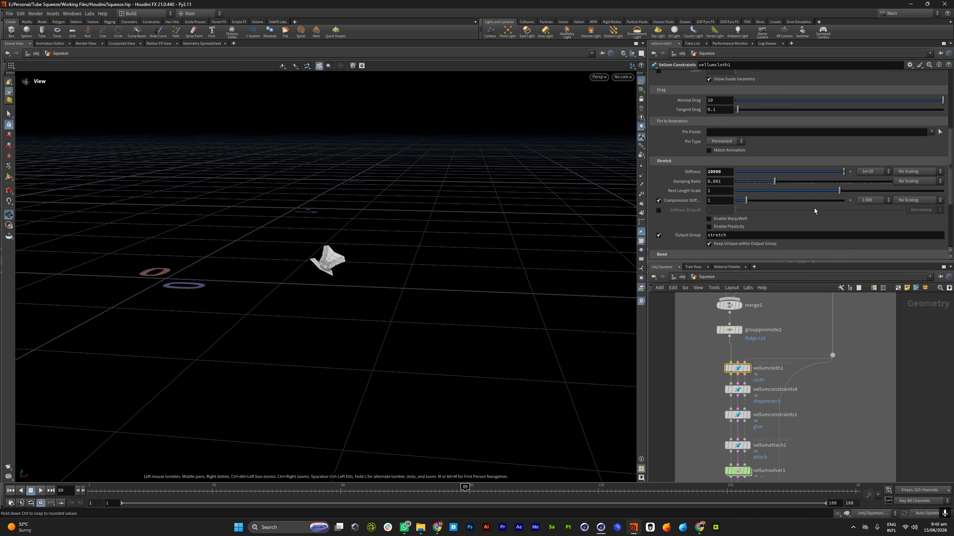
{"action": "scroll", "coordinate": [873, 186], "scroll_direction": "down", "scroll_amount": 4}
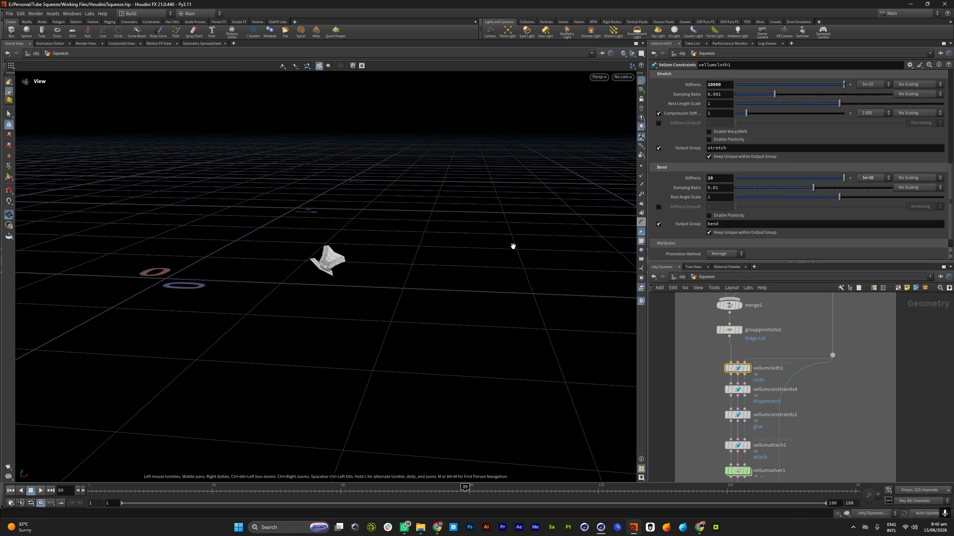
{"action": "scroll", "coordinate": [732, 420], "scroll_direction": "up", "scroll_amount": 3}
Select and display vellumconstraints4, and examine the shape-match constraint on the Lid points from several angles
{"action": "left_click", "coordinate": [766, 348]}
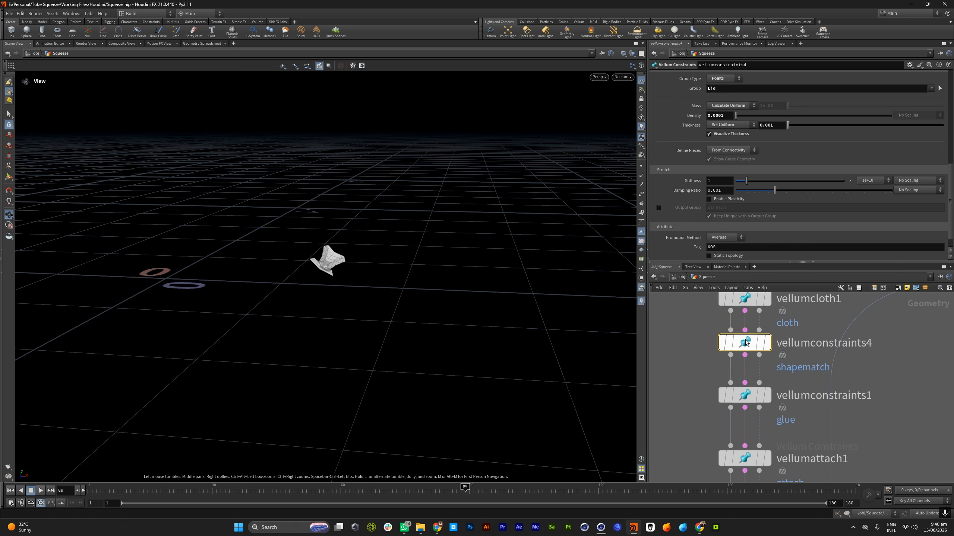
{"action": "left_click_drag", "start_coordinate": [362, 263], "coordinate": [370, 361]}
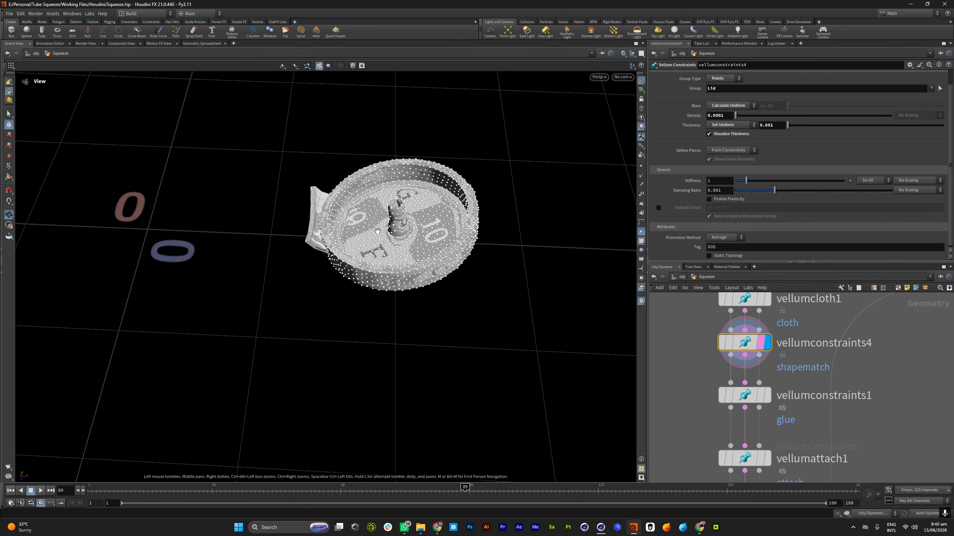
{"action": "scroll", "coordinate": [376, 256], "scroll_direction": "up", "scroll_amount": 5}
{"action": "left_click_drag", "start_coordinate": [344, 272], "coordinate": [313, 165]}
{"action": "scroll", "coordinate": [355, 264], "scroll_direction": "down", "scroll_amount": 6}
{"action": "left_click_drag", "start_coordinate": [356, 265], "coordinate": [391, 312]}
{"action": "scroll", "coordinate": [362, 230], "scroll_direction": "up", "scroll_amount": 3}
{"action": "left_click_drag", "start_coordinate": [319, 206], "coordinate": [450, 288]}
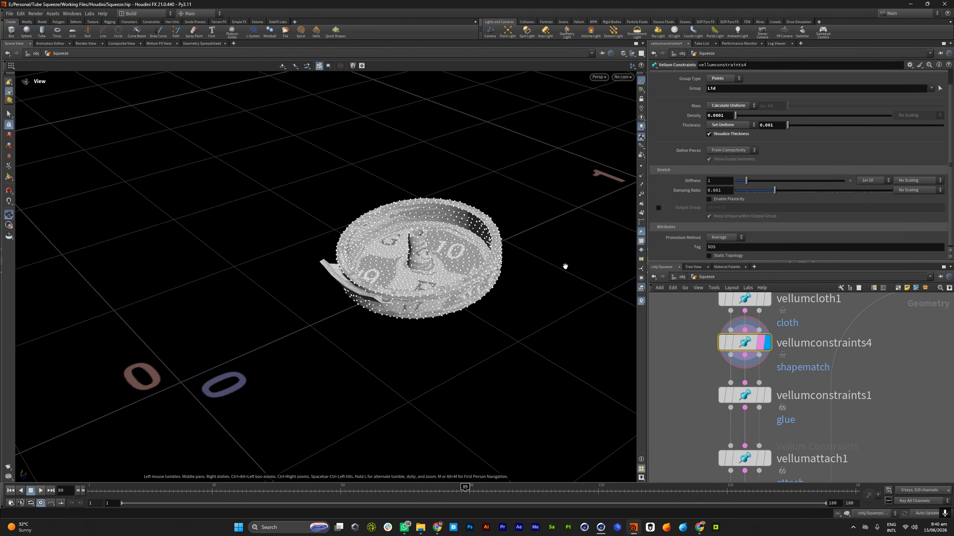
{"action": "scroll", "coordinate": [737, 361], "scroll_direction": "down", "scroll_amount": 4}
{"action": "left_click_drag", "start_coordinate": [418, 268], "coordinate": [400, 250]}
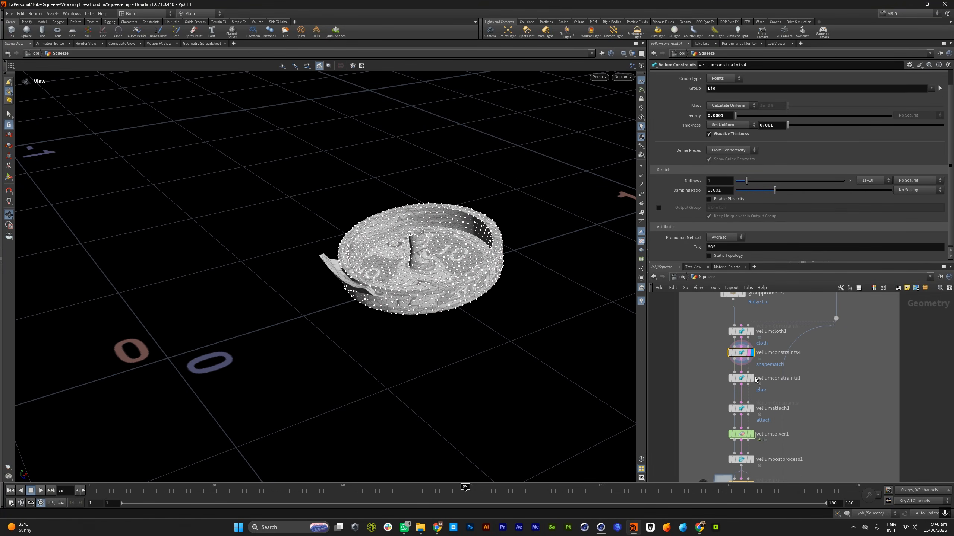
Select and display vellumconstraints1, and inspect the glue constraints between the hinge and the lid up close
{"action": "scroll", "coordinate": [731, 388], "scroll_direction": "down", "scroll_amount": 3}
{"action": "middle_click_drag", "start_coordinate": [732, 389], "coordinate": [699, 387]}
{"action": "scroll", "coordinate": [700, 387], "scroll_direction": "up", "scroll_amount": 3}
{"action": "left_click", "coordinate": [709, 378]}
{"action": "left_click", "coordinate": [718, 379]}
{"action": "left_click_drag", "start_coordinate": [359, 291], "coordinate": [339, 236]}
{"action": "scroll", "coordinate": [366, 294], "scroll_direction": "up", "scroll_amount": 5}
{"action": "left_click_drag", "start_coordinate": [378, 283], "coordinate": [355, 258]}
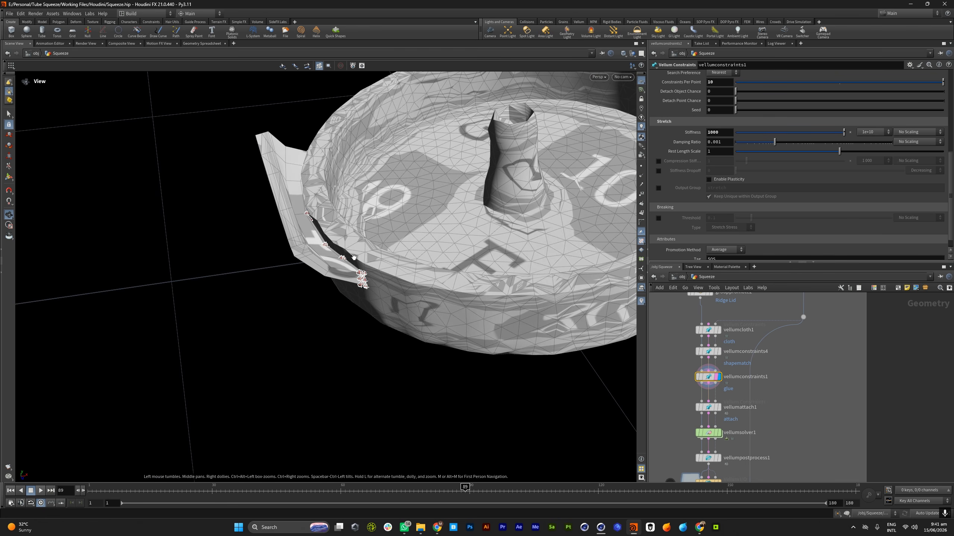
Select and display vellumattach1, and examine how the Ridge points attach to the Cap target group
{"action": "scroll", "coordinate": [758, 355], "scroll_direction": "down", "scroll_amount": 3}
{"action": "middle_click_drag", "start_coordinate": [758, 355], "coordinate": [751, 341]}
{"action": "scroll", "coordinate": [735, 375], "scroll_direction": "up", "scroll_amount": 3}
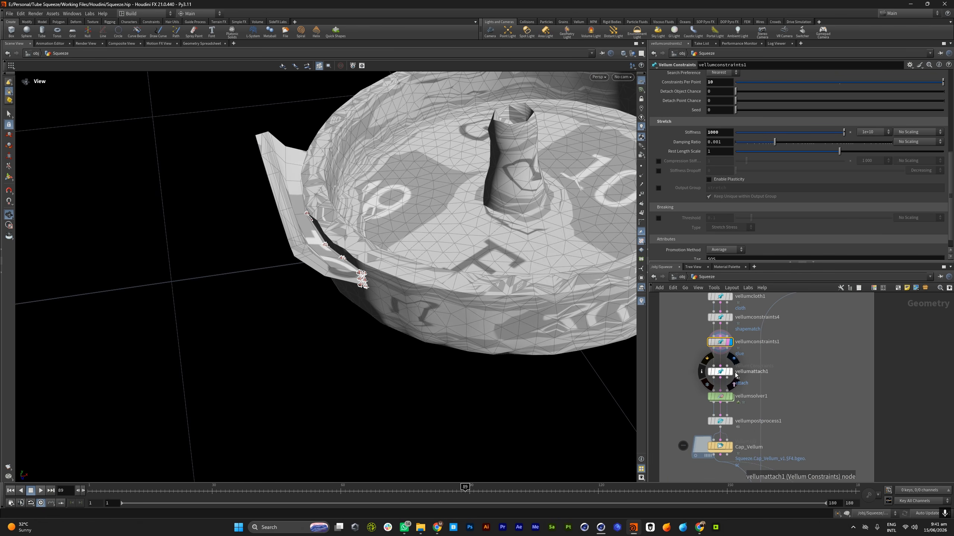
{"action": "left_click", "coordinate": [729, 373]}
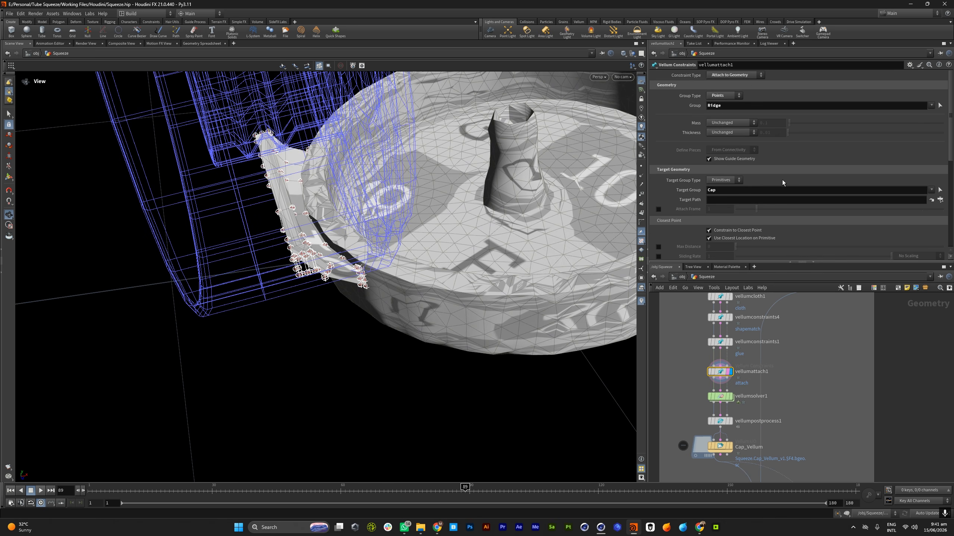
{"action": "left_click_drag", "start_coordinate": [326, 195], "coordinate": [321, 214]}
{"action": "scroll", "coordinate": [327, 222], "scroll_direction": "down", "scroll_amount": 10}
{"action": "left_click_drag", "start_coordinate": [335, 289], "coordinate": [346, 244]}
{"action": "scroll", "coordinate": [345, 244], "scroll_direction": "up", "scroll_amount": 6}
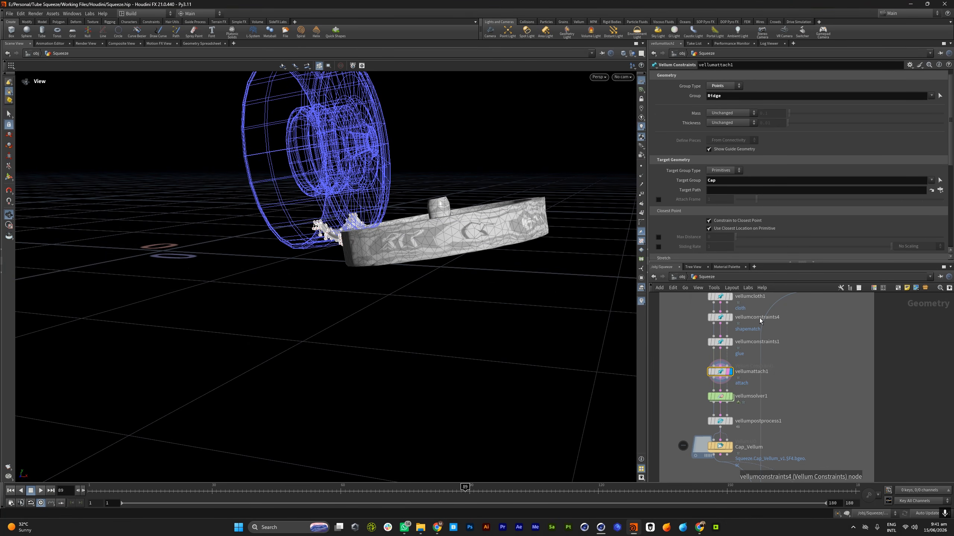
{"action": "left_click_drag", "start_coordinate": [318, 184], "coordinate": [379, 212]}
{"action": "scroll", "coordinate": [709, 379], "scroll_direction": "down", "scroll_amount": 5}
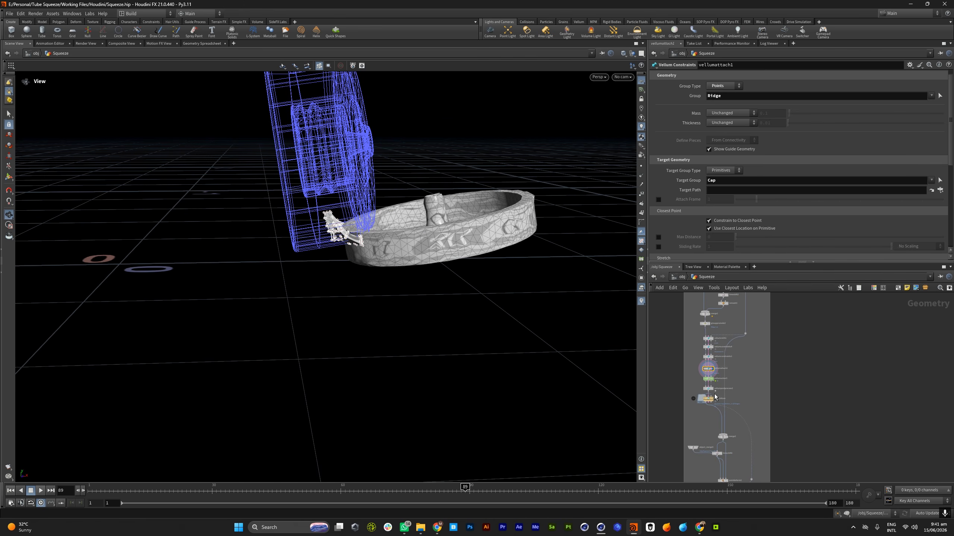
Display the Cap_Vellum cache, play the hinge and lid simulation from the start, and return to frame 1
{"action": "scroll", "coordinate": [714, 395], "scroll_direction": "up", "scroll_amount": 5}
{"action": "left_click", "coordinate": [707, 406]}
{"action": "left_click", "coordinate": [709, 406]}
{"action": "left_click_drag", "start_coordinate": [377, 274], "coordinate": [171, 474]}
{"action": "left_click", "coordinate": [11, 490]}
{"action": "left_click", "coordinate": [40, 490]}
{"action": "left_click_drag", "start_coordinate": [420, 293], "coordinate": [204, 402]}
{"action": "left_click", "coordinate": [42, 491]}
{"action": "left_click", "coordinate": [10, 491]}
Display merge2 below the Cap_Vellum cache and view the cap combined with the simulated hinge and lid
{"action": "scroll", "coordinate": [705, 401], "scroll_direction": "down", "scroll_amount": 3}
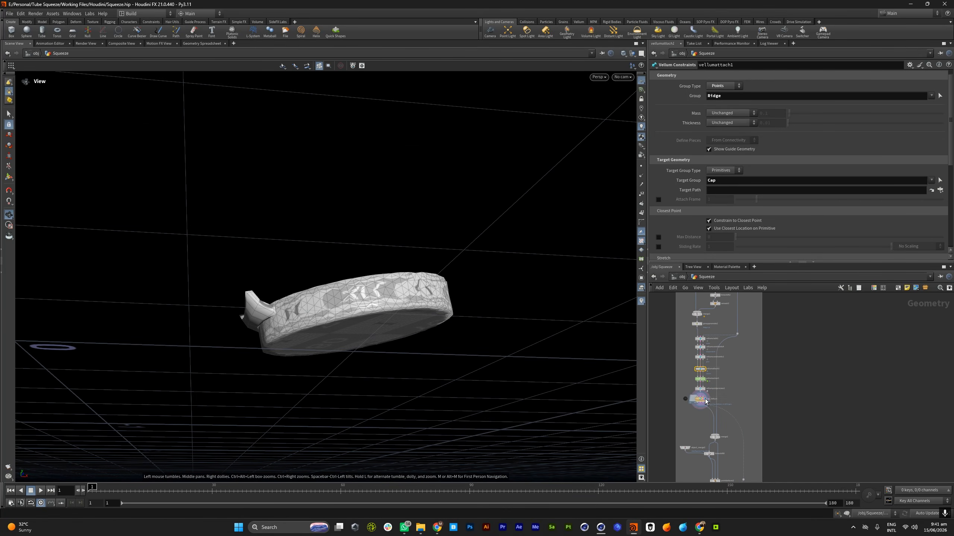
{"action": "scroll", "coordinate": [718, 401], "scroll_direction": "up", "scroll_amount": 2}
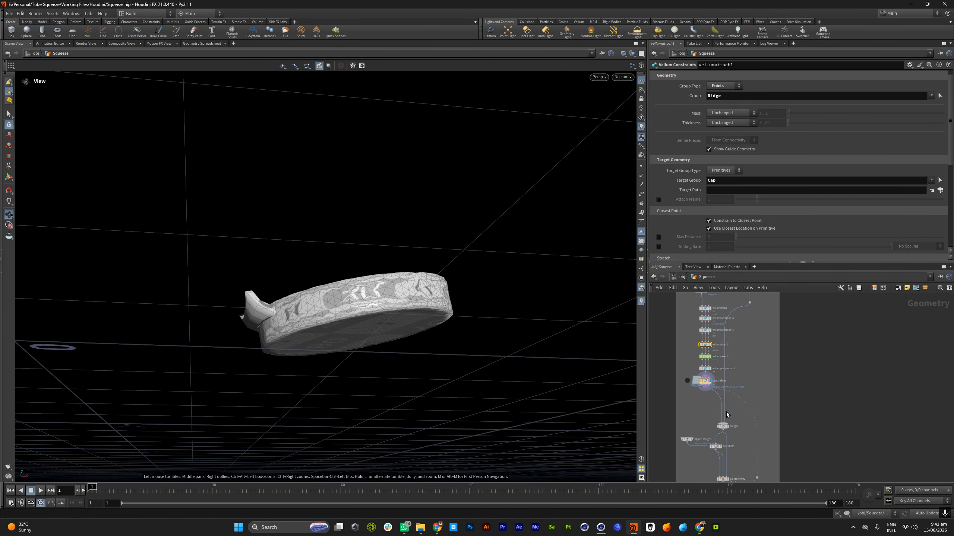
{"action": "scroll", "coordinate": [724, 404], "scroll_direction": "up", "scroll_amount": 4}
{"action": "scroll", "coordinate": [724, 404], "scroll_direction": "down", "scroll_amount": 5}
{"action": "scroll", "coordinate": [725, 427], "scroll_direction": "up", "scroll_amount": 4}
{"action": "left_click", "coordinate": [725, 412]}
{"action": "left_click", "coordinate": [726, 412]}
{"action": "left_click_drag", "start_coordinate": [298, 287], "coordinate": [337, 330]}
{"action": "scroll", "coordinate": [337, 330], "scroll_direction": "down", "scroll_amount": 4}
{"action": "scroll", "coordinate": [729, 376], "scroll_direction": "down", "scroll_amount": 4}
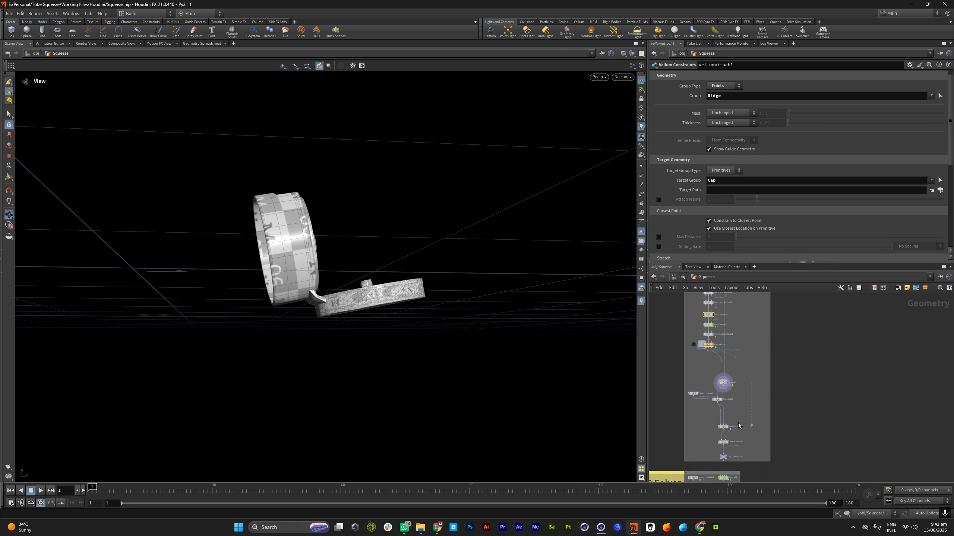
Display pointdeform2 and frame the deformed original cap, hinge and lid
{"action": "scroll", "coordinate": [738, 421], "scroll_direction": "up", "scroll_amount": 4}
{"action": "left_click", "coordinate": [715, 426]}
{"action": "scroll", "coordinate": [383, 266], "scroll_direction": "up", "scroll_amount": 4}
{"action": "left_click_drag", "start_coordinate": [383, 266], "coordinate": [420, 283]}
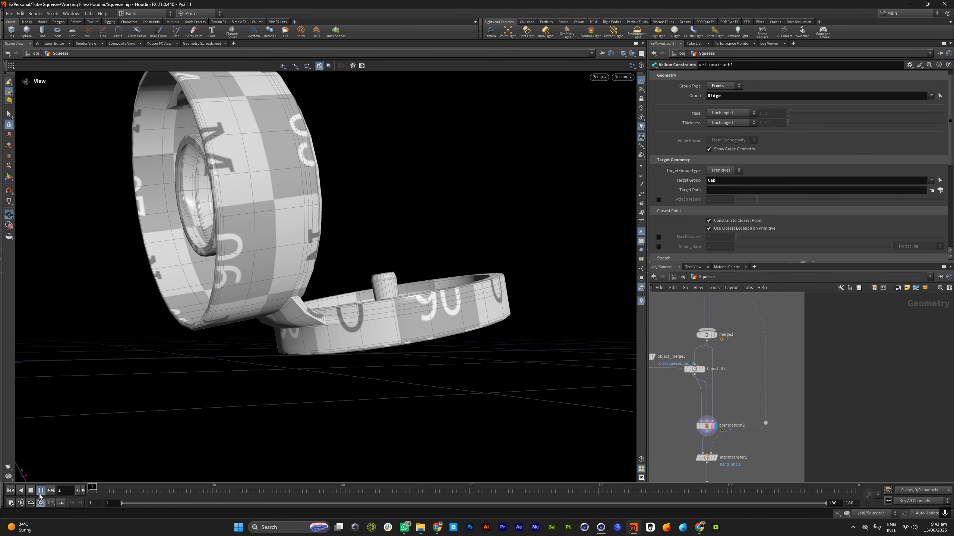
Scrub the pointdeform2 result to frame 145 and examine the deformed cap, hinge and lid and the nodes leading to Cap_Vellum_Out
{"action": "left_click_drag", "start_coordinate": [406, 269], "coordinate": [256, 372]}
{"action": "left_click_drag", "start_coordinate": [231, 492], "coordinate": [705, 482]}
{"action": "left_click_drag", "start_coordinate": [392, 336], "coordinate": [349, 326]}
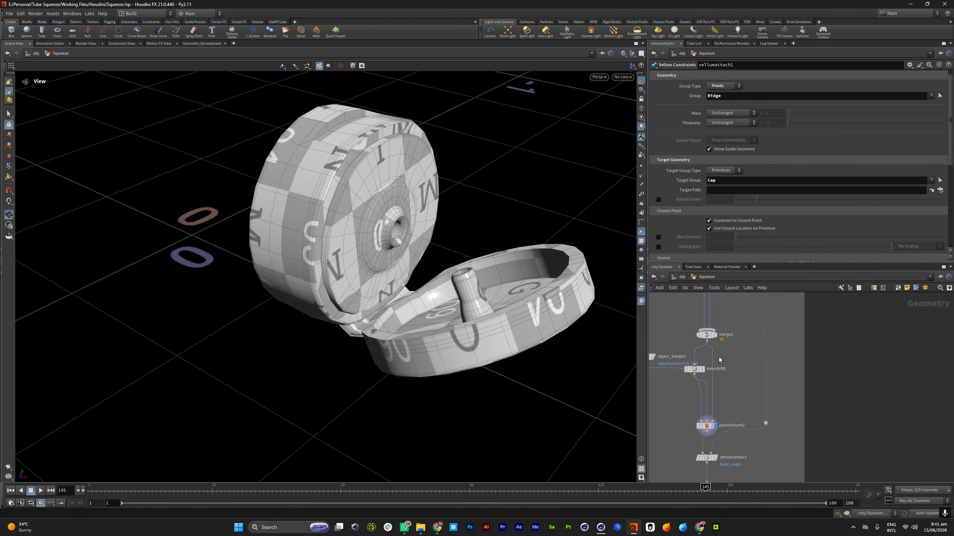
{"action": "scroll", "coordinate": [714, 359], "scroll_direction": "down", "scroll_amount": 4}
{"action": "scroll", "coordinate": [714, 418], "scroll_direction": "up", "scroll_amount": 4}
{"action": "scroll", "coordinate": [720, 353], "scroll_direction": "up", "scroll_amount": 3}
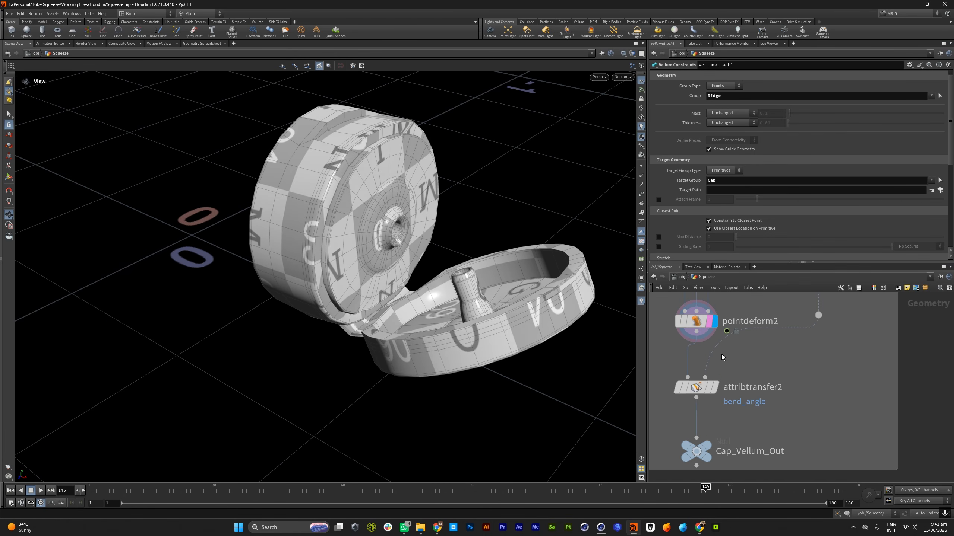
{"action": "scroll", "coordinate": [721, 355], "scroll_direction": "down", "scroll_amount": 4}
{"action": "left_click_drag", "start_coordinate": [301, 250], "coordinate": [316, 273]}
{"action": "scroll", "coordinate": [325, 294], "scroll_direction": "up", "scroll_amount": 4}
{"action": "scroll", "coordinate": [315, 273], "scroll_direction": "down", "scroll_amount": 6}
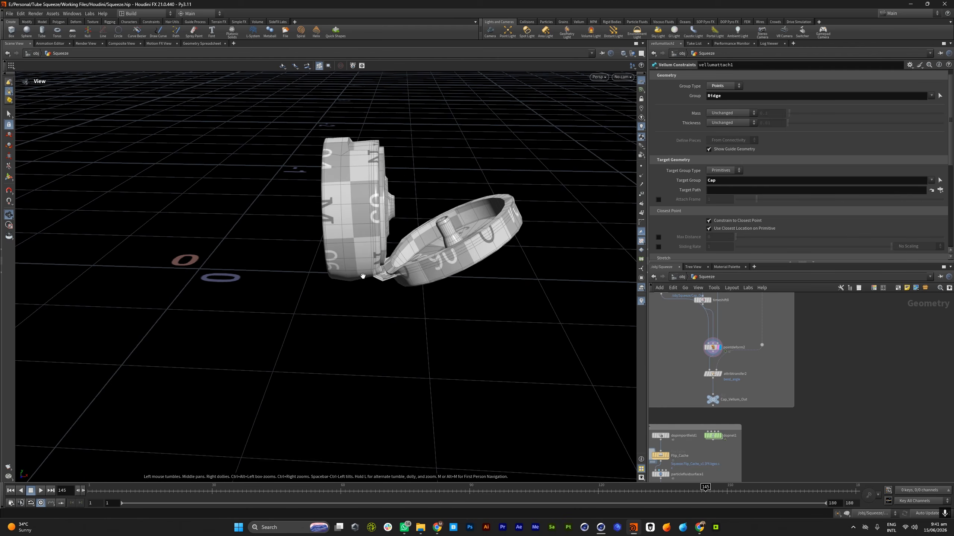
Display the Deformed_Cap null below Deformed_Cap_Cache and smooth1, and view the subdivided cap
{"action": "scroll", "coordinate": [811, 372], "scroll_direction": "down", "scroll_amount": 4}
{"action": "scroll", "coordinate": [810, 376], "scroll_direction": "down", "scroll_amount": 6}
{"action": "scroll", "coordinate": [753, 357], "scroll_direction": "up", "scroll_amount": 7}
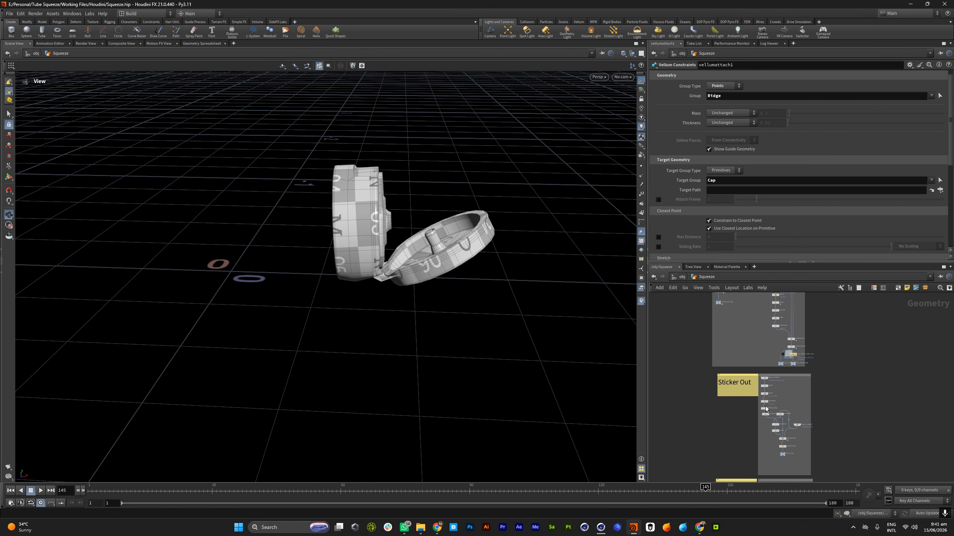
{"action": "scroll", "coordinate": [765, 387], "scroll_direction": "down", "scroll_amount": 4}
{"action": "scroll", "coordinate": [773, 332], "scroll_direction": "up", "scroll_amount": 3}
{"action": "scroll", "coordinate": [774, 337], "scroll_direction": "up", "scroll_amount": 5}
{"action": "left_click", "coordinate": [777, 387]}
{"action": "left_click_drag", "start_coordinate": [420, 284], "coordinate": [452, 220]}
{"action": "scroll", "coordinate": [719, 417], "scroll_direction": "down", "scroll_amount": 2}
{"action": "scroll", "coordinate": [751, 431], "scroll_direction": "up", "scroll_amount": 2}
{"action": "mouse_move", "coordinate": [752, 432]}
{"action": "left_click", "coordinate": [760, 405]}
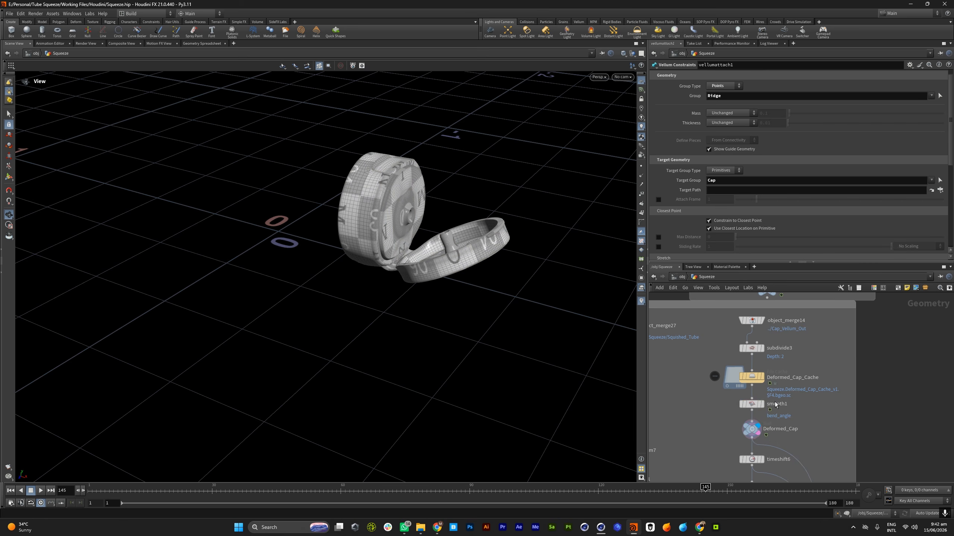
{"action": "scroll", "coordinate": [766, 428], "scroll_direction": "down", "scroll_amount": 5}
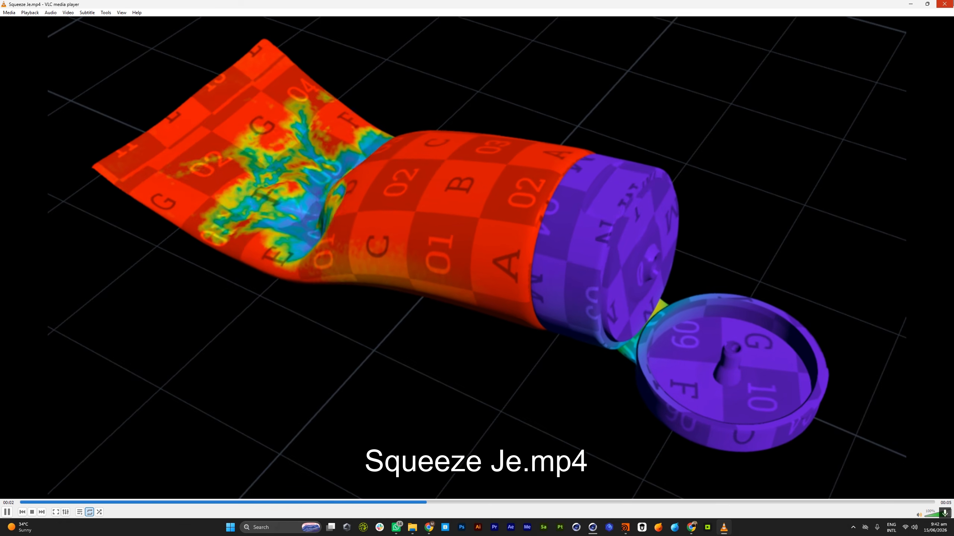
Close the Squeeze Je.mp4 video in VLC, switch back to Houdini, and view the deformed cap at frame 1
{"action": "left_click", "coordinate": [944, 4]}
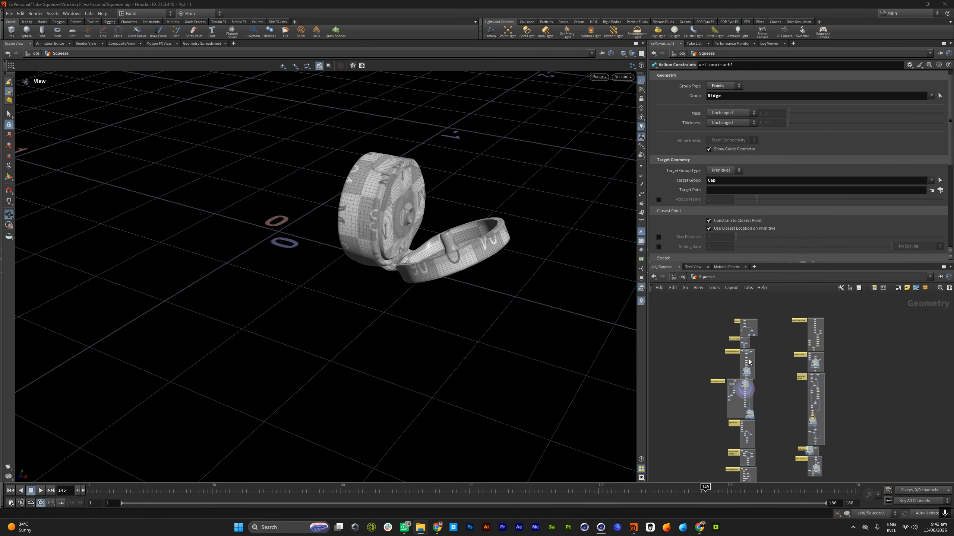
{"action": "scroll", "coordinate": [754, 381], "scroll_direction": "down", "scroll_amount": 4}
{"action": "scroll", "coordinate": [750, 417], "scroll_direction": "up", "scroll_amount": 10}
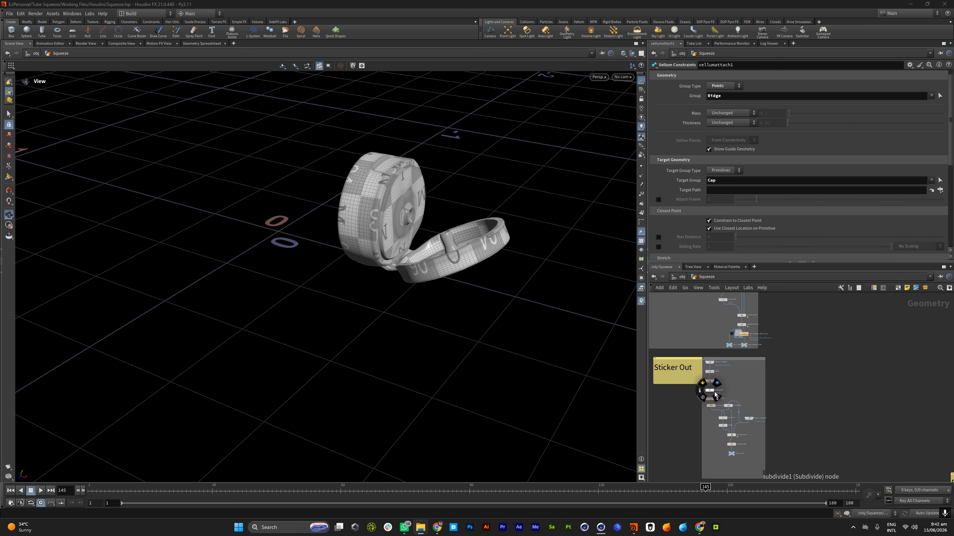
{"action": "key", "text": "ctrl+Up"}
{"action": "left_click_drag", "start_coordinate": [153, 415], "coordinate": [487, 253]}
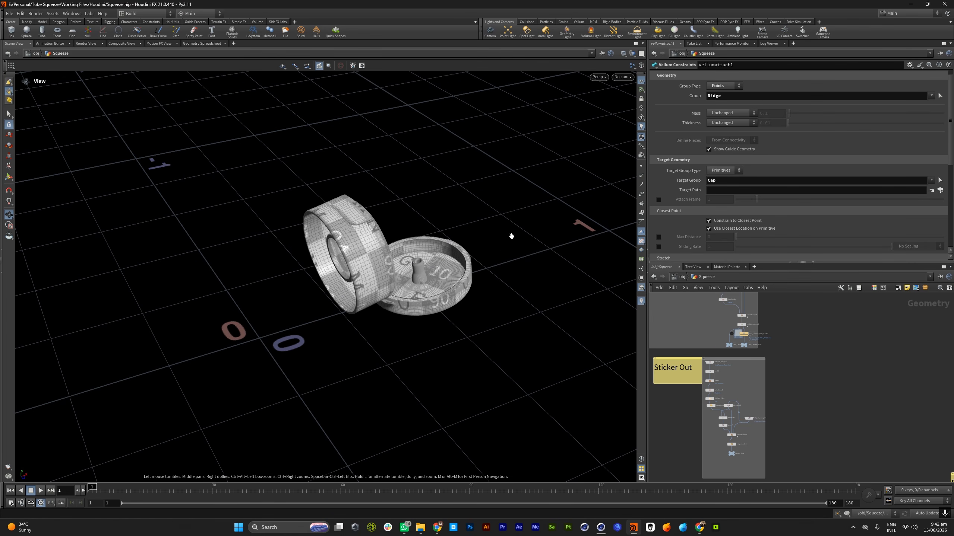
Locate the Tube Deformation network and display its Squished_Tube_Cache node
{"action": "scroll", "coordinate": [706, 424], "scroll_direction": "down", "scroll_amount": 6}
{"action": "scroll", "coordinate": [701, 390], "scroll_direction": "up", "scroll_amount": 6}
{"action": "scroll", "coordinate": [701, 389], "scroll_direction": "down", "scroll_amount": 6}
{"action": "scroll", "coordinate": [714, 346], "scroll_direction": "up", "scroll_amount": 6}
{"action": "scroll", "coordinate": [696, 381], "scroll_direction": "up", "scroll_amount": 4}
{"action": "scroll", "coordinate": [692, 394], "scroll_direction": "down", "scroll_amount": 5}
{"action": "scroll", "coordinate": [686, 379], "scroll_direction": "up", "scroll_amount": 6}
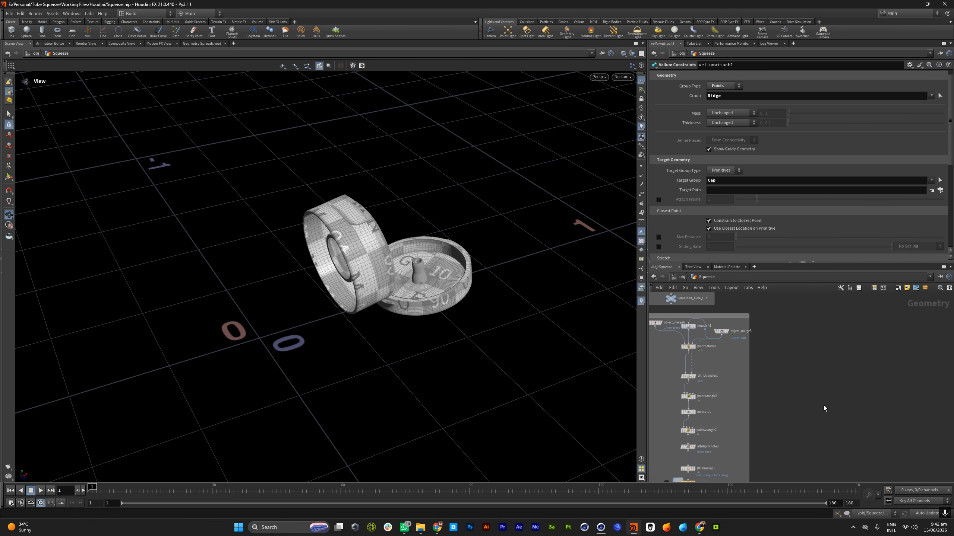
{"action": "middle_click_drag", "start_coordinate": [824, 405], "coordinate": [856, 356]}
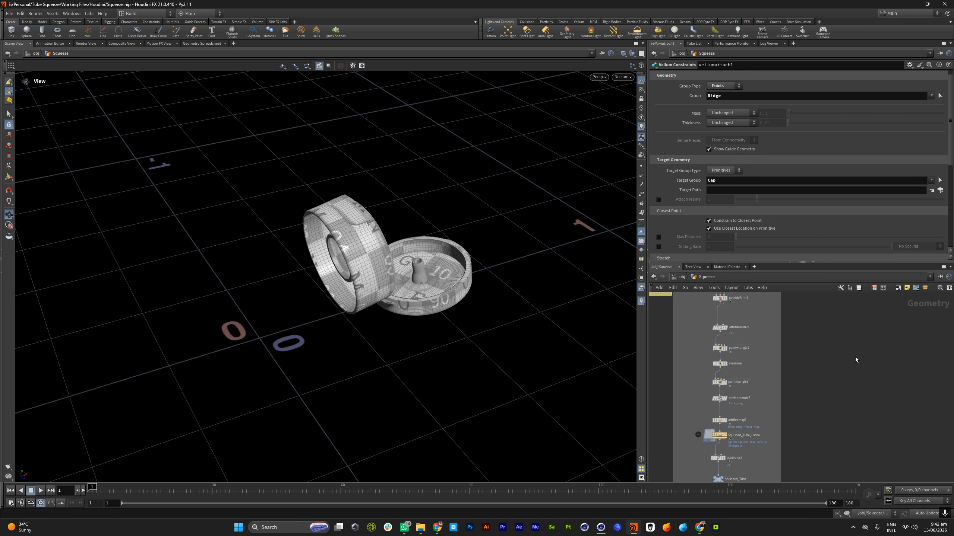
{"action": "middle_click_drag", "start_coordinate": [745, 294], "coordinate": [739, 369]}
{"action": "scroll", "coordinate": [738, 370], "scroll_direction": "down", "scroll_amount": 5}
{"action": "scroll", "coordinate": [738, 365], "scroll_direction": "up", "scroll_amount": 8}
{"action": "scroll", "coordinate": [738, 342], "scroll_direction": "down", "scroll_amount": 5}
{"action": "scroll", "coordinate": [738, 361], "scroll_direction": "down", "scroll_amount": 5}
{"action": "scroll", "coordinate": [745, 441], "scroll_direction": "up", "scroll_amount": 8}
{"action": "left_click", "coordinate": [742, 341]}
Inspect the cached tube's body, shoulder and neck from several angles at frame 1
{"action": "left_click_drag", "start_coordinate": [360, 282], "coordinate": [279, 251]}
{"action": "scroll", "coordinate": [285, 240], "scroll_direction": "up", "scroll_amount": 12}
{"action": "scroll", "coordinate": [314, 242], "scroll_direction": "down", "scroll_amount": 12}
{"action": "left_click_drag", "start_coordinate": [353, 251], "coordinate": [399, 253]}
{"action": "scroll", "coordinate": [398, 254], "scroll_direction": "up", "scroll_amount": 2}
{"action": "scroll", "coordinate": [399, 253], "scroll_direction": "up", "scroll_amount": 2}
{"action": "middle_click_drag", "start_coordinate": [464, 257], "coordinate": [431, 269]}
{"action": "left_click_drag", "start_coordinate": [370, 272], "coordinate": [504, 271]}
{"action": "scroll", "coordinate": [466, 272], "scroll_direction": "up", "scroll_amount": 4}
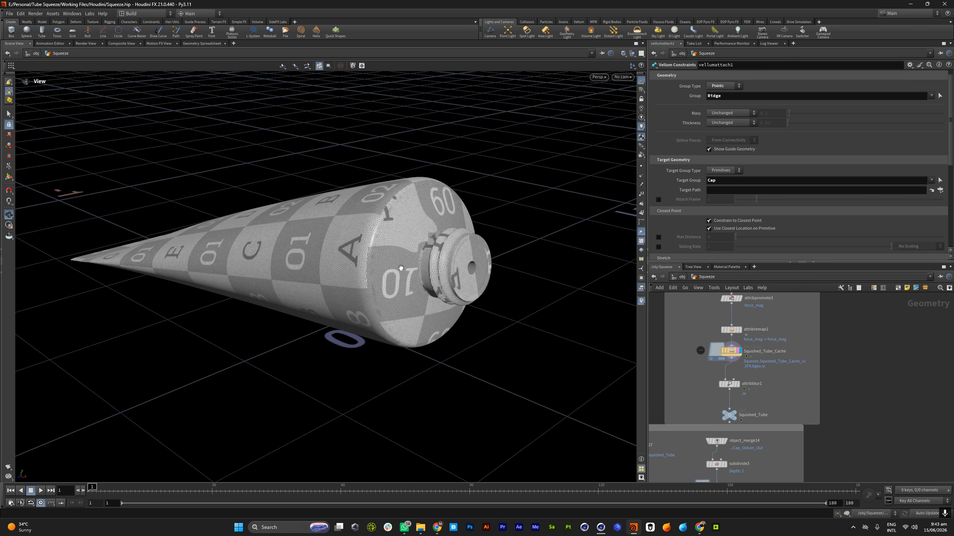
Display Cap_Collider_VDB_Cache and view the cap's VDB collider
{"action": "scroll", "coordinate": [754, 342], "scroll_direction": "down", "scroll_amount": 6}
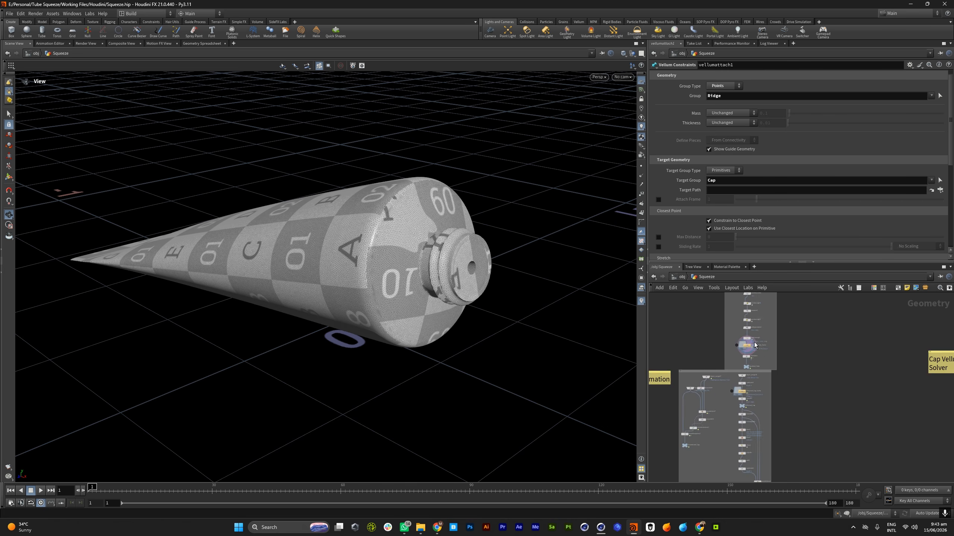
{"action": "scroll", "coordinate": [756, 410], "scroll_direction": "up", "scroll_amount": 6}
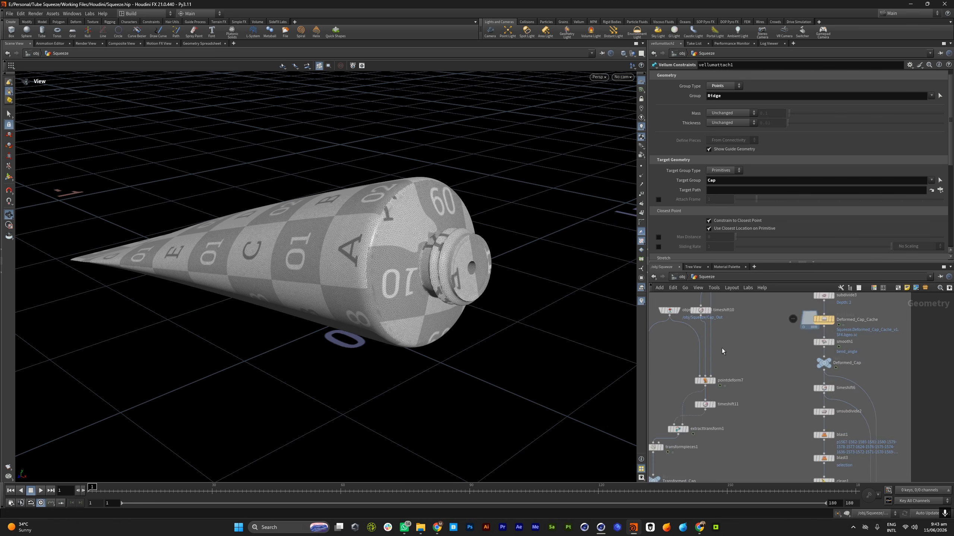
{"action": "scroll", "coordinate": [724, 376], "scroll_direction": "up", "scroll_amount": 1}
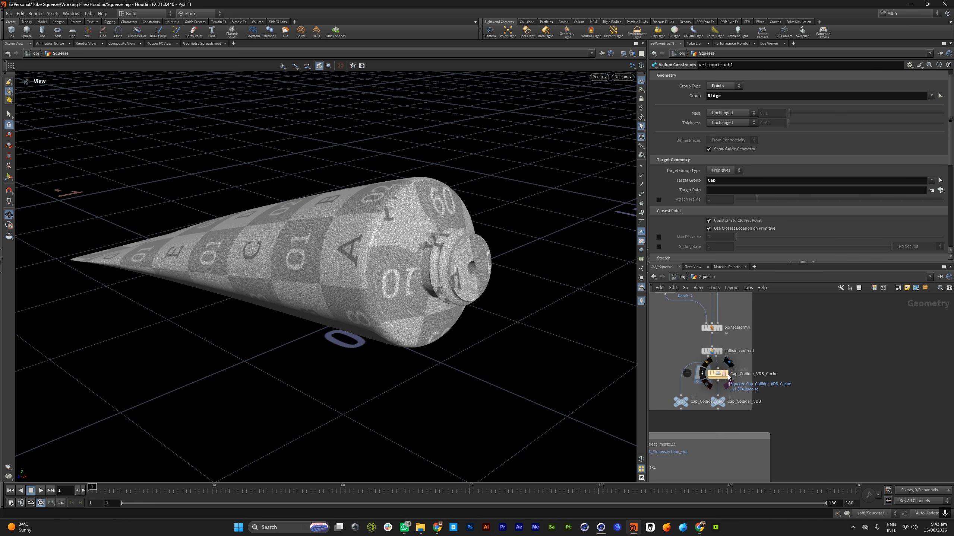
{"action": "scroll", "coordinate": [746, 391], "scroll_direction": "down", "scroll_amount": 4}
{"action": "scroll", "coordinate": [748, 356], "scroll_direction": "up", "scroll_amount": 4}
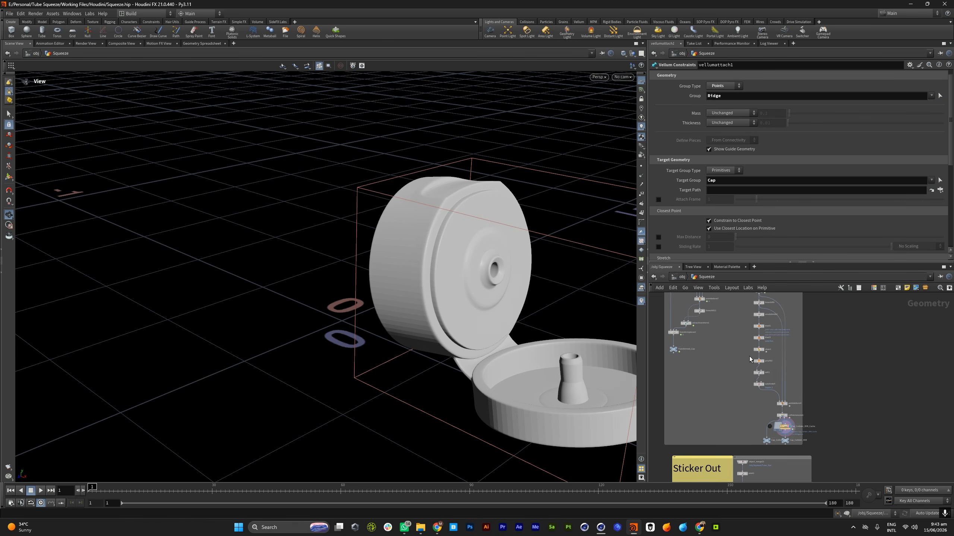
Display Deformed_Cap at frame 1 and inspect the hole and inner ring inside the cap
{"action": "scroll", "coordinate": [749, 402], "scroll_direction": "down", "scroll_amount": 3}
{"action": "scroll", "coordinate": [764, 340], "scroll_direction": "up", "scroll_amount": 5}
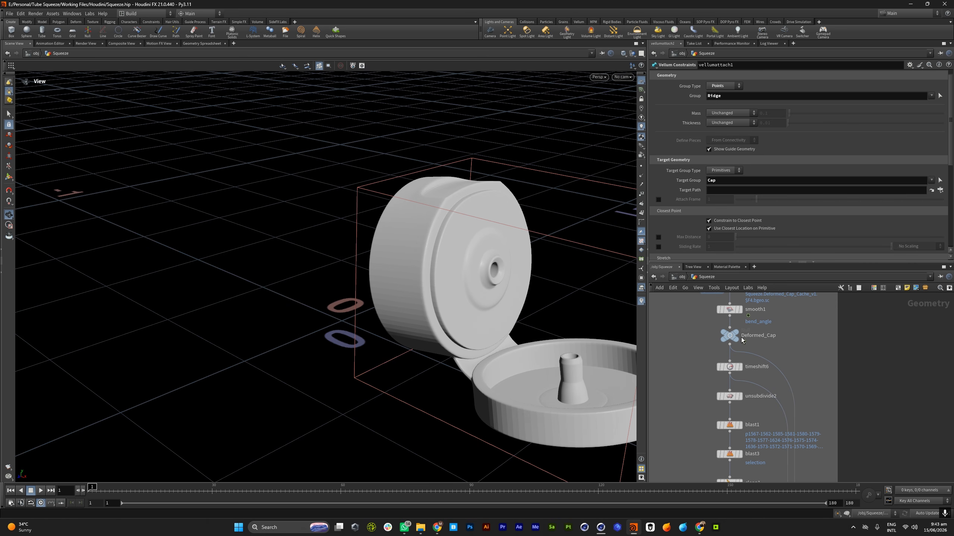
{"action": "left_click", "coordinate": [737, 336]}
{"action": "left_click_drag", "start_coordinate": [375, 301], "coordinate": [411, 250]}
{"action": "mouse_move", "coordinate": [106, 488]}
{"action": "left_mouse_down"}
{"action": "mouse_move", "coordinate": [609, 489]}
{"action": "mouse_move", "coordinate": [89, 489]}
{"action": "left_mouse_up"}
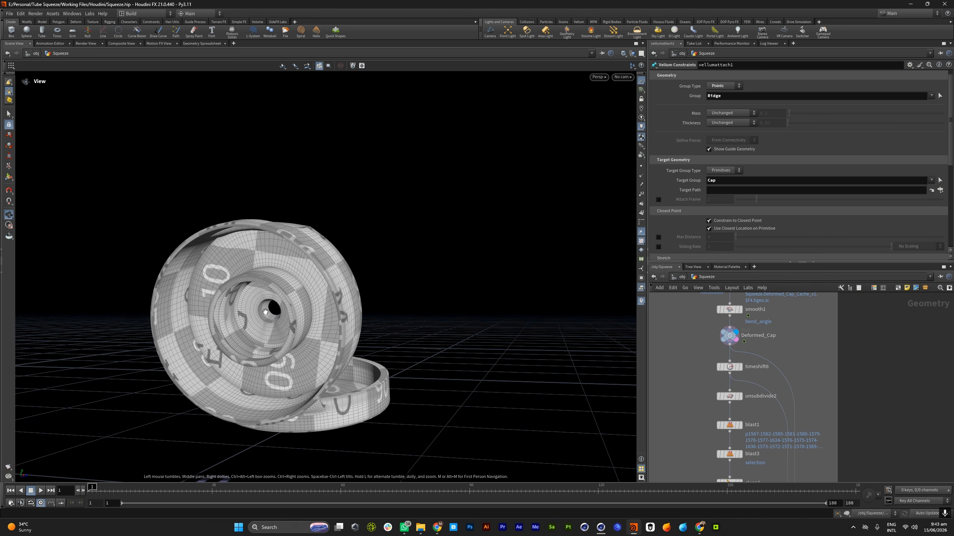
{"action": "scroll", "coordinate": [265, 311], "scroll_direction": "up", "scroll_amount": 5}
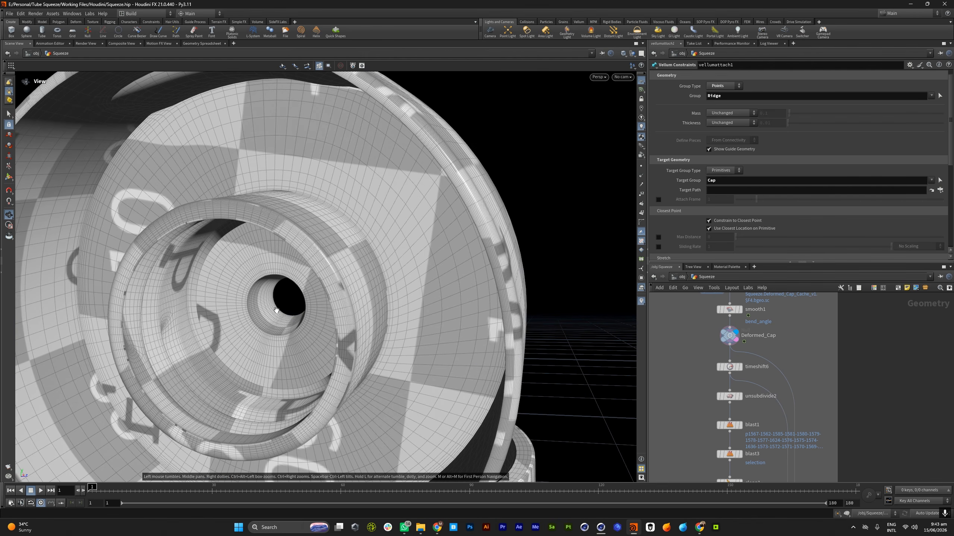
{"action": "scroll", "coordinate": [319, 283], "scroll_direction": "down", "scroll_amount": 10}
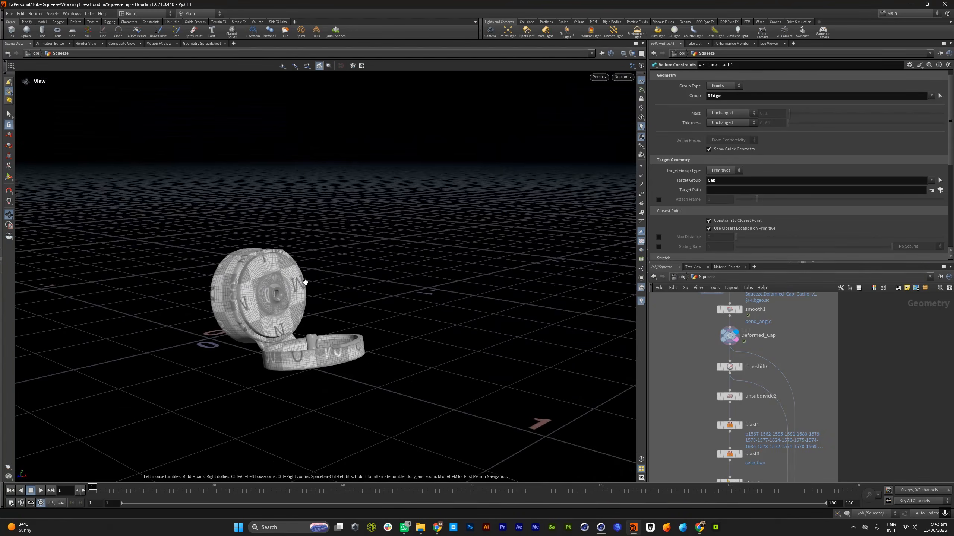
{"action": "middle_click_drag", "start_coordinate": [307, 284], "coordinate": [338, 267]}
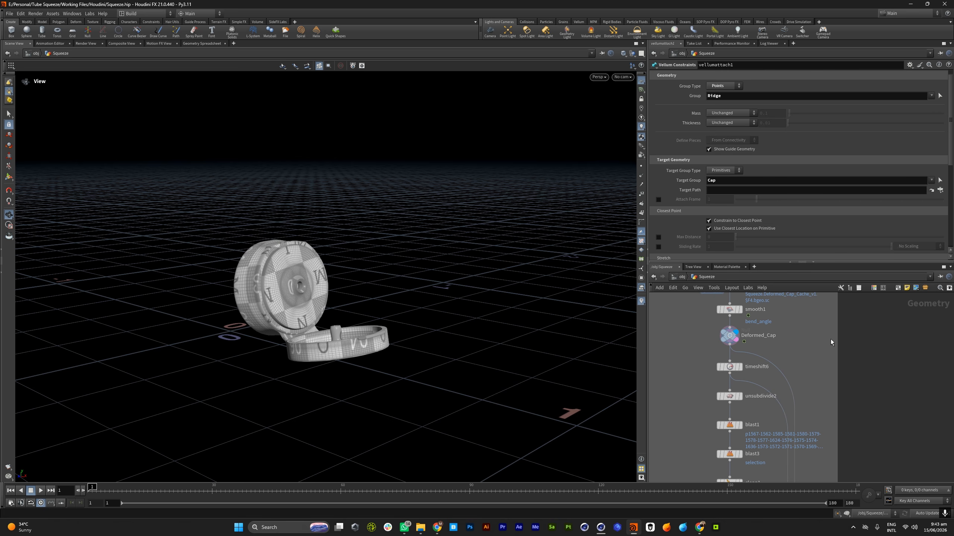
Display the Squished_Tube null and scrub the squeeze to frame 160
{"action": "scroll", "coordinate": [760, 373], "scroll_direction": "down", "scroll_amount": 9}
{"action": "scroll", "coordinate": [751, 349], "scroll_direction": "up", "scroll_amount": 6}
{"action": "mouse_move", "coordinate": [752, 370]}
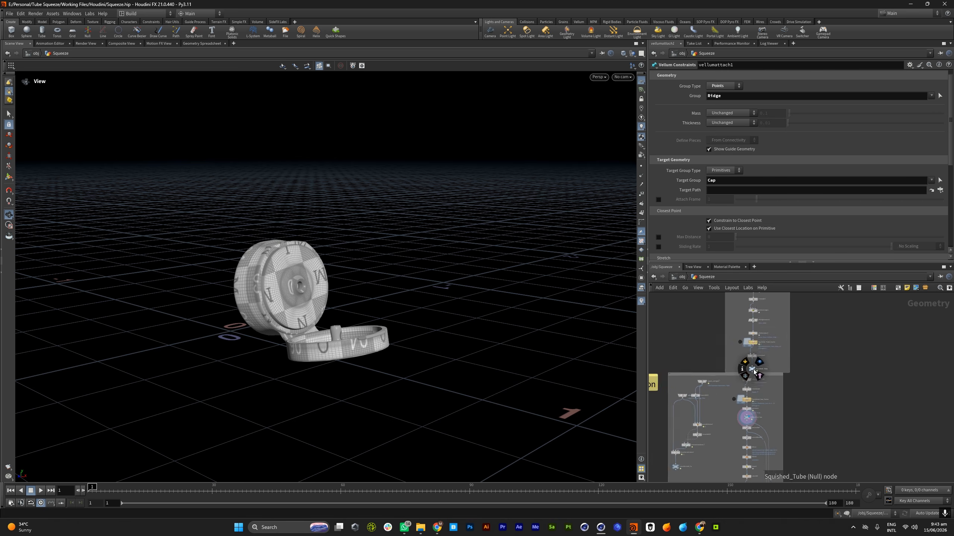
{"action": "scroll", "coordinate": [756, 368], "scroll_direction": "up", "scroll_amount": 5}
{"action": "left_click", "coordinate": [760, 358]}
{"action": "left_click_drag", "start_coordinate": [248, 263], "coordinate": [371, 314]}
{"action": "left_click_drag", "start_coordinate": [92, 487], "coordinate": [770, 487]}
Inspect the squished tube's neck and opening up close at frame 160
{"action": "left_click_drag", "start_coordinate": [336, 293], "coordinate": [552, 319]}
{"action": "scroll", "coordinate": [287, 271], "scroll_direction": "up", "scroll_amount": 4}
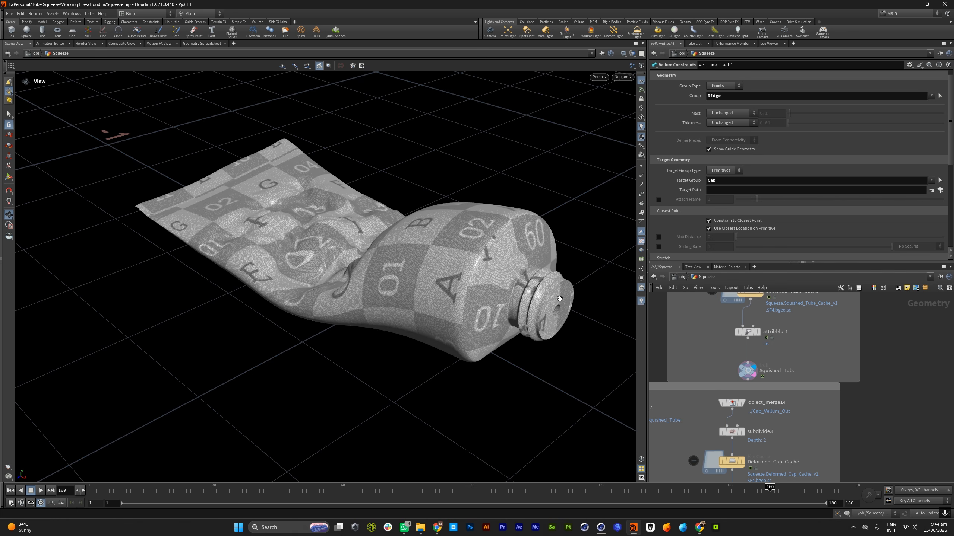
{"action": "scroll", "coordinate": [474, 263], "scroll_direction": "up", "scroll_amount": 10}
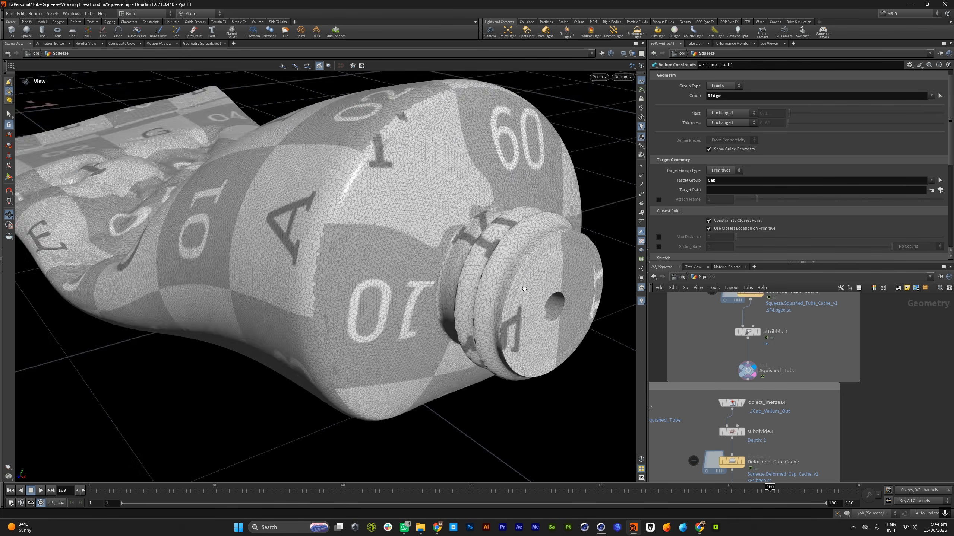
{"action": "left_click_drag", "start_coordinate": [474, 263], "coordinate": [480, 290]}
{"action": "scroll", "coordinate": [475, 281], "scroll_direction": "up", "scroll_amount": 5}
{"action": "scroll", "coordinate": [459, 282], "scroll_direction": "down", "scroll_amount": 4}
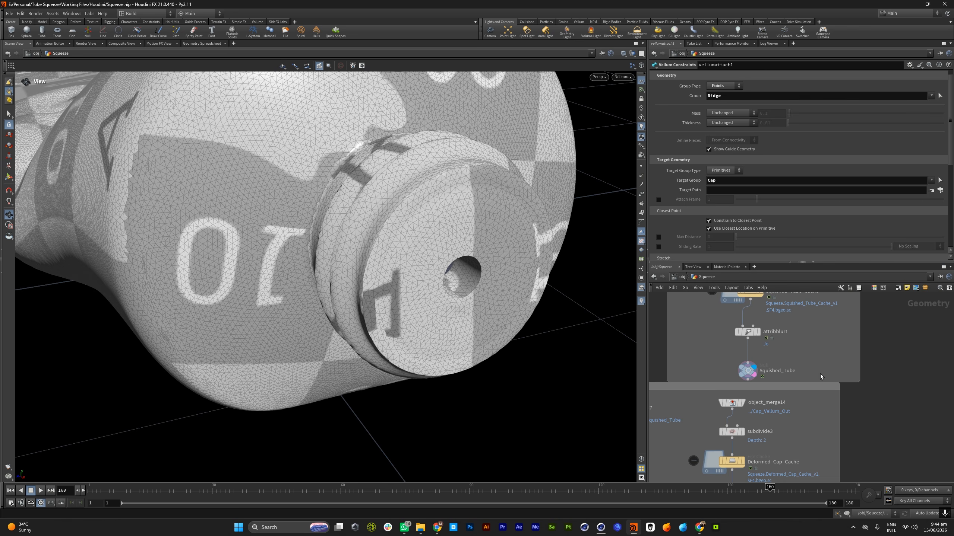
Display Squished_Tube_Cache, visualize its Je point attribute from the node info, and frame the whole tube
{"action": "scroll", "coordinate": [759, 406], "scroll_direction": "down", "scroll_amount": 5}
{"action": "scroll", "coordinate": [772, 356], "scroll_direction": "up", "scroll_amount": 3}
{"action": "scroll", "coordinate": [774, 333], "scroll_direction": "up", "scroll_amount": 3}
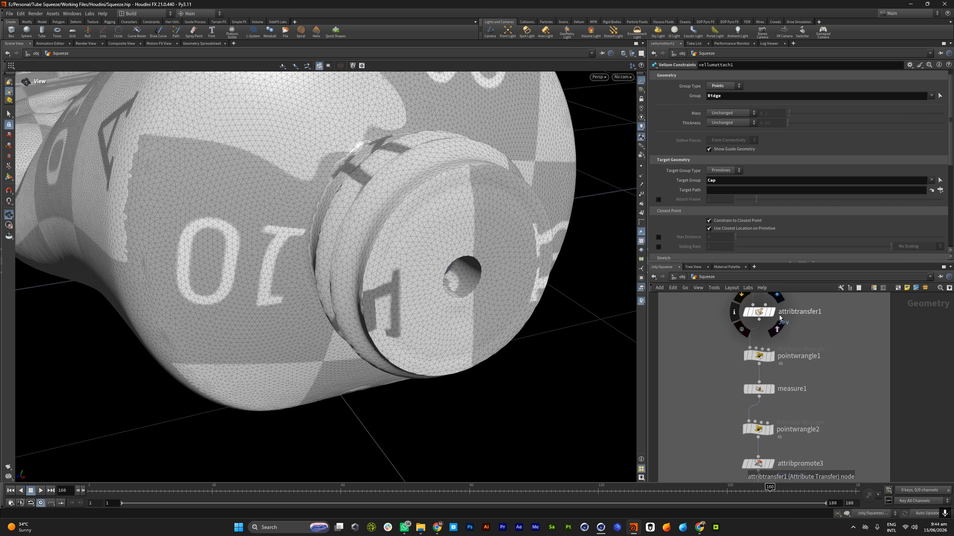
{"action": "scroll", "coordinate": [760, 353], "scroll_direction": "down", "scroll_amount": 2}
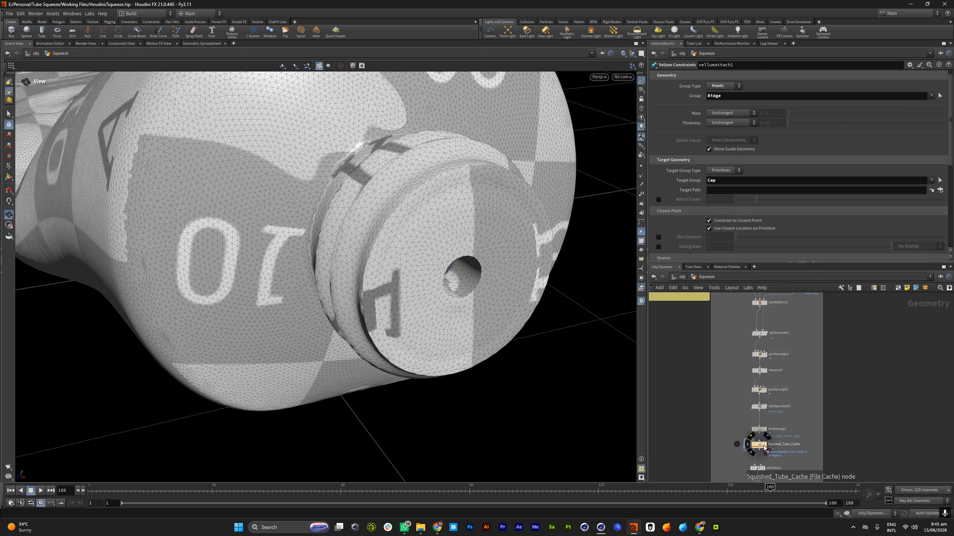
{"action": "left_click", "coordinate": [767, 453]}
{"action": "left_click", "coordinate": [767, 453]}
{"action": "scroll", "coordinate": [759, 447], "scroll_direction": "down", "scroll_amount": 2}
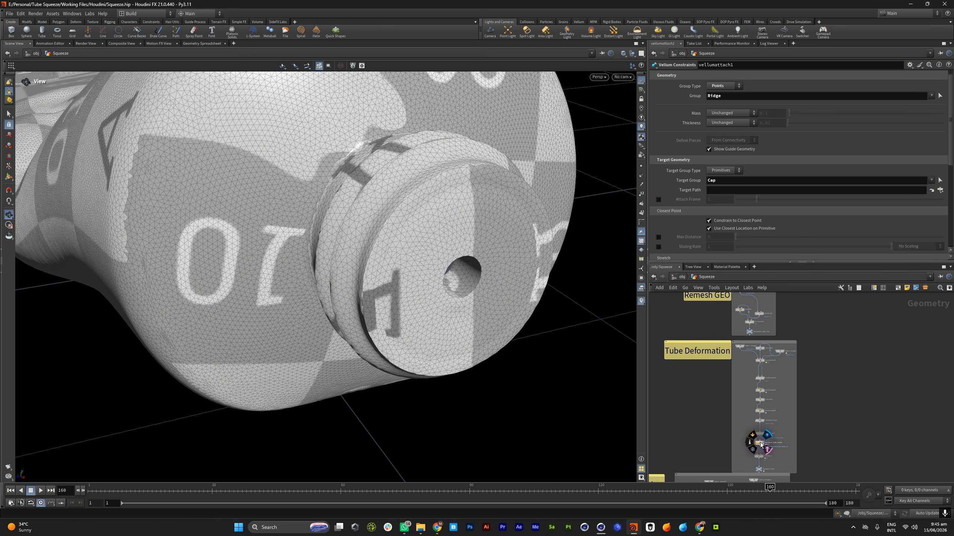
{"action": "left_click", "coordinate": [747, 443]}
{"action": "left_click", "coordinate": [579, 366]}
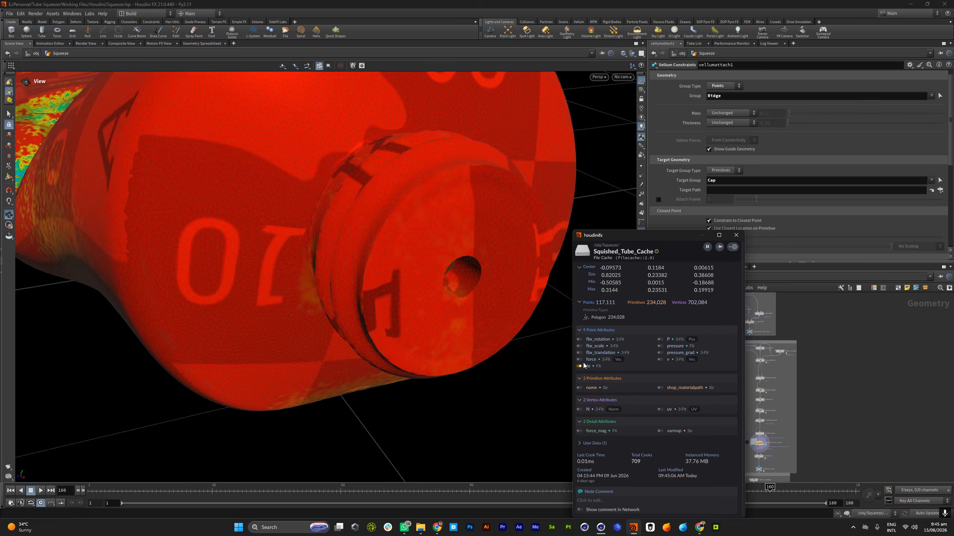
{"action": "left_click", "coordinate": [738, 237]}
{"action": "scroll", "coordinate": [396, 219], "scroll_direction": "down", "scroll_amount": 6}
{"action": "left_click_drag", "start_coordinate": [298, 238], "coordinate": [443, 260]}
Select pointwrangle1 below attribtransfer1 in the Tube Deformation network to show its VEX code
{"action": "scroll", "coordinate": [375, 274], "scroll_direction": "up", "scroll_amount": 2}
{"action": "scroll", "coordinate": [755, 391], "scroll_direction": "up", "scroll_amount": 5}
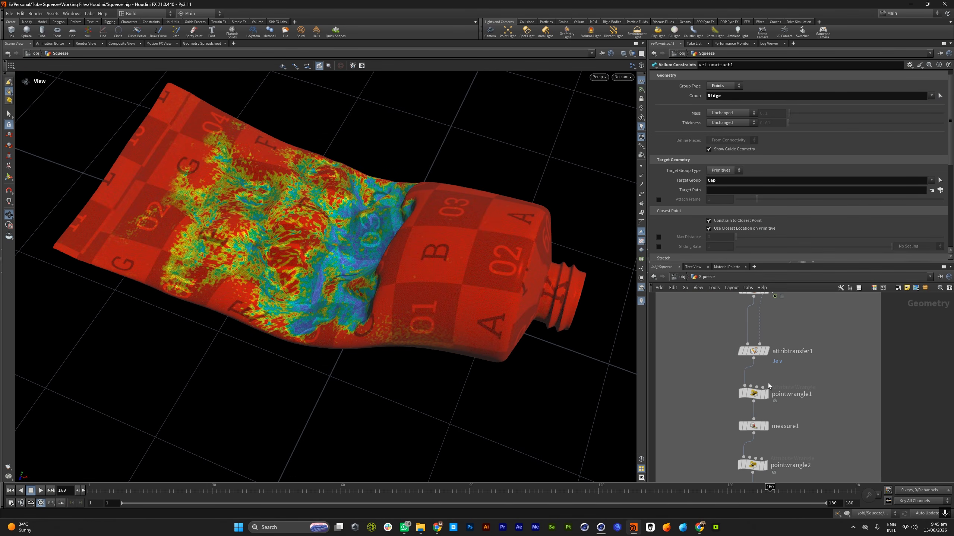
{"action": "scroll", "coordinate": [730, 382], "scroll_direction": "down", "scroll_amount": 4}
{"action": "scroll", "coordinate": [751, 392], "scroll_direction": "up", "scroll_amount": 5}
{"action": "scroll", "coordinate": [743, 406], "scroll_direction": "down", "scroll_amount": 6}
{"action": "scroll", "coordinate": [742, 444], "scroll_direction": "up", "scroll_amount": 5}
{"action": "mouse_move", "coordinate": [741, 347]}
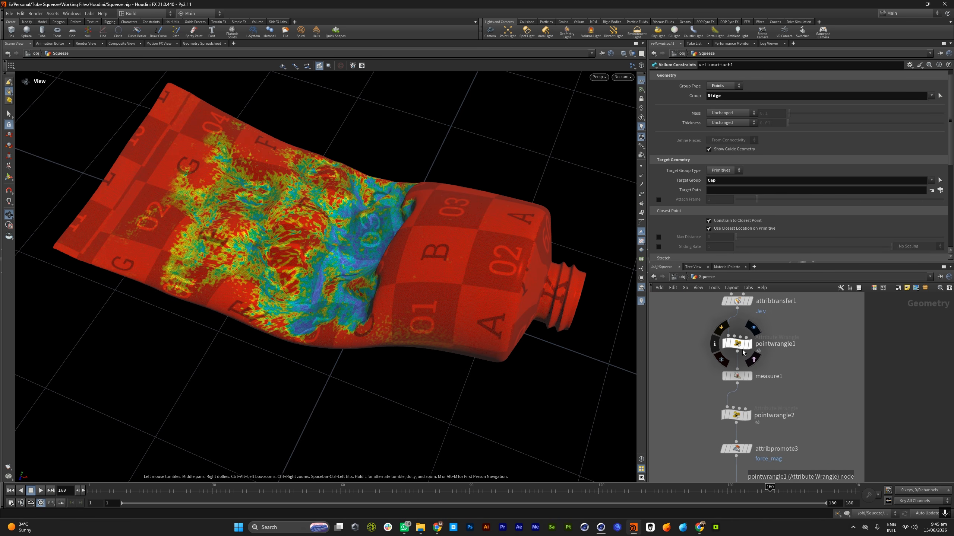
{"action": "left_click", "coordinate": [738, 344]}
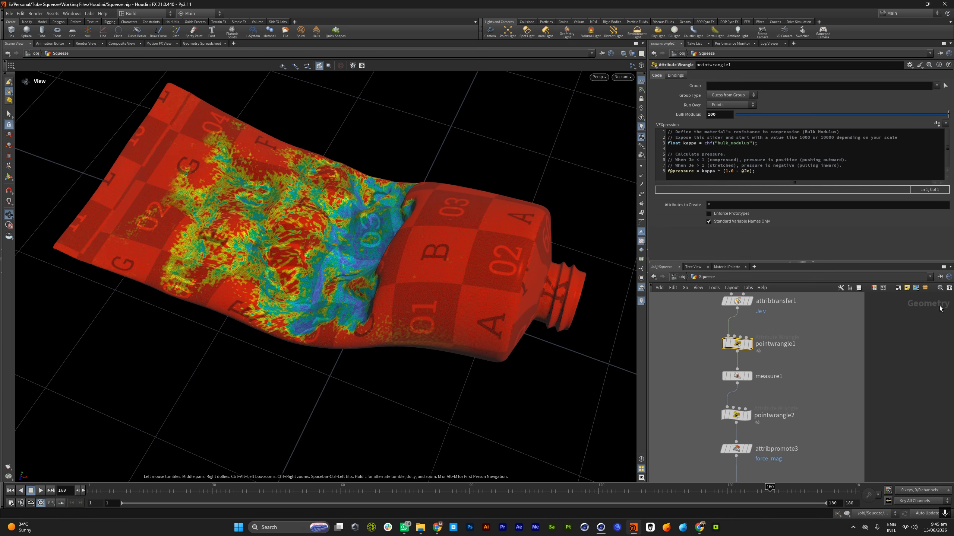
{"action": "left_click_drag", "start_coordinate": [426, 319], "coordinate": [273, 343]}
{"action": "scroll", "coordinate": [273, 343], "scroll_direction": "down", "scroll_amount": 2}
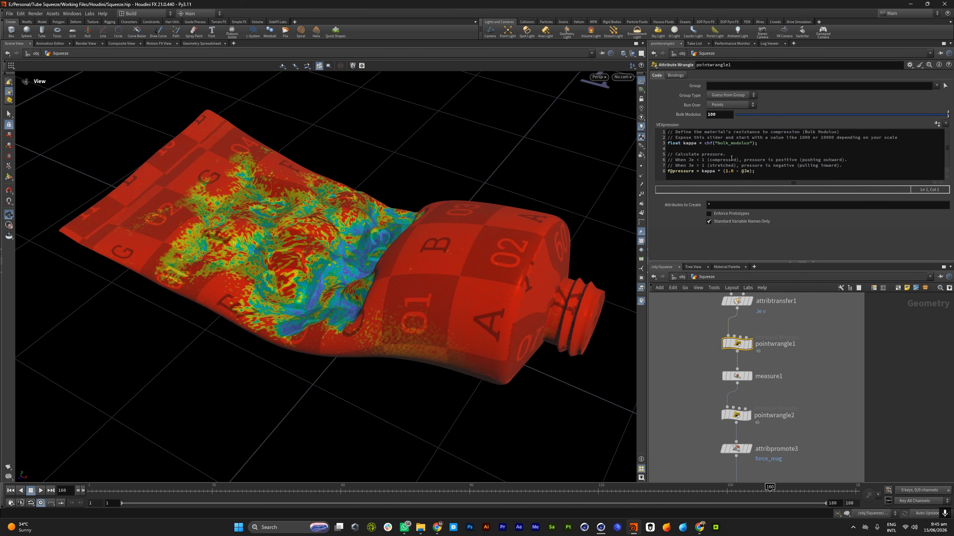
{"action": "left_click_drag", "start_coordinate": [702, 171], "coordinate": [759, 174]}
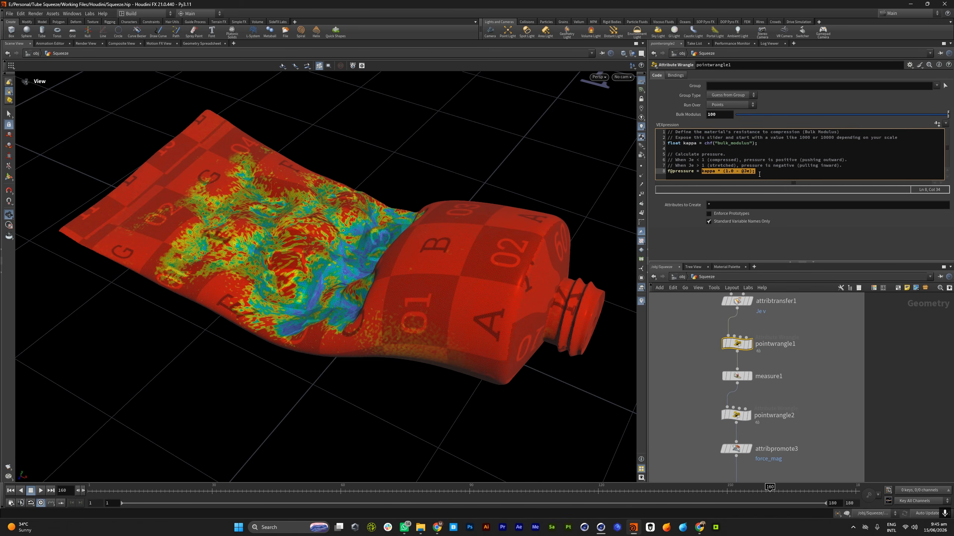
{"action": "left_click", "coordinate": [769, 173]}
{"action": "key", "text": "alt+z"}
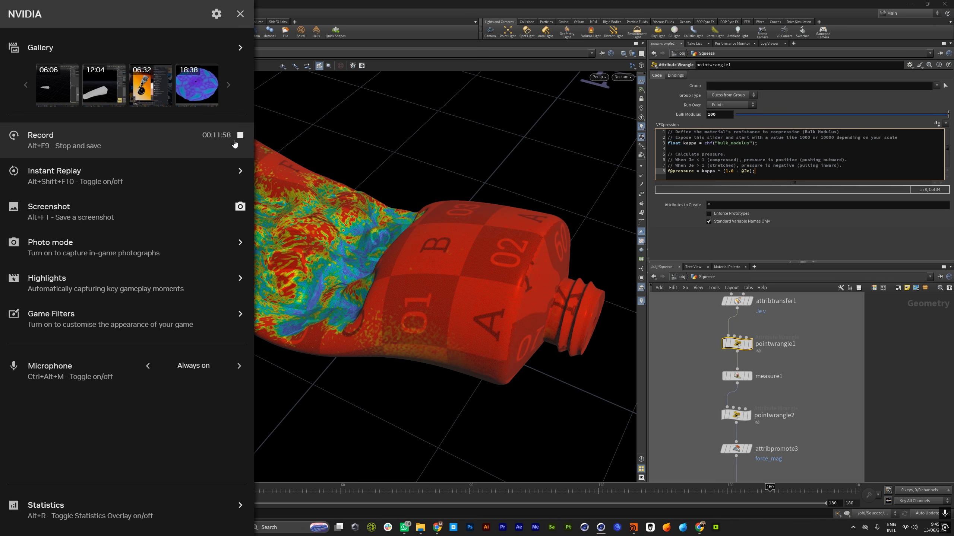
Examine the Je colouring across the squished tube's body and shoulder from several angles
{"action": "left_click", "coordinate": [235, 142]}
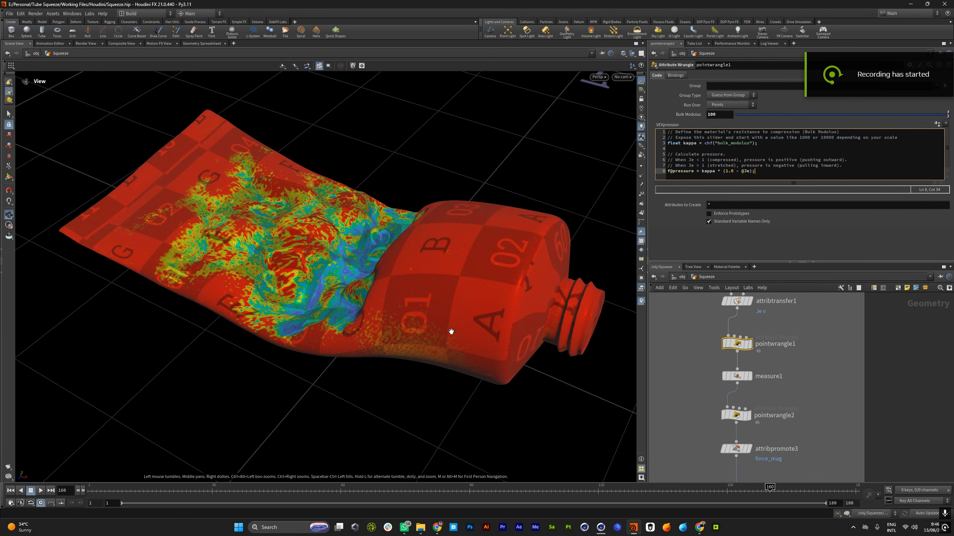
{"action": "left_click_drag", "start_coordinate": [446, 305], "coordinate": [451, 281]}
{"action": "right_click_drag", "start_coordinate": [451, 281], "coordinate": [375, 311]}
{"action": "left_click_drag", "start_coordinate": [375, 311], "coordinate": [443, 319]}
{"action": "right_click_drag", "start_coordinate": [443, 320], "coordinate": [418, 324]}
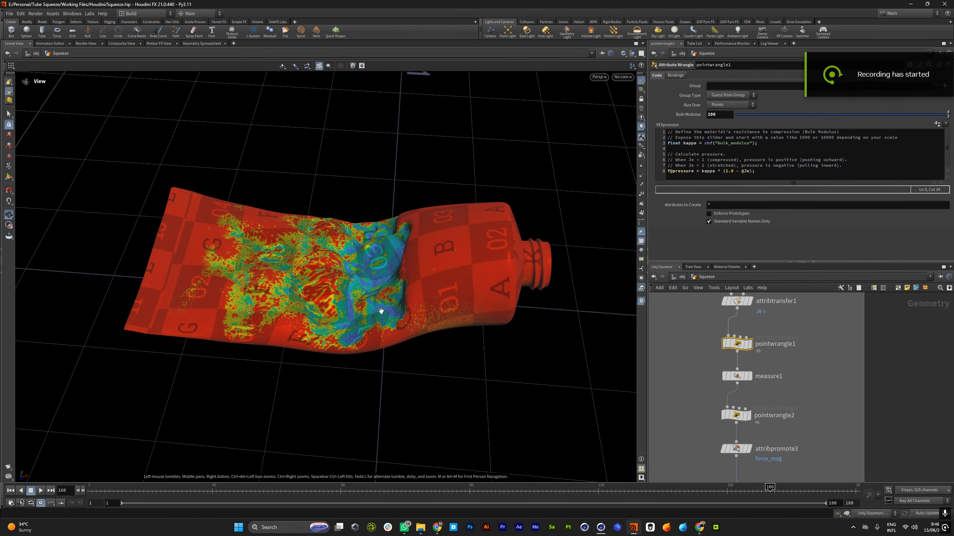
{"action": "left_click_drag", "start_coordinate": [381, 311], "coordinate": [419, 334]}
{"action": "right_click_drag", "start_coordinate": [419, 334], "coordinate": [441, 335]}
{"action": "left_click_drag", "start_coordinate": [442, 334], "coordinate": [375, 297]}
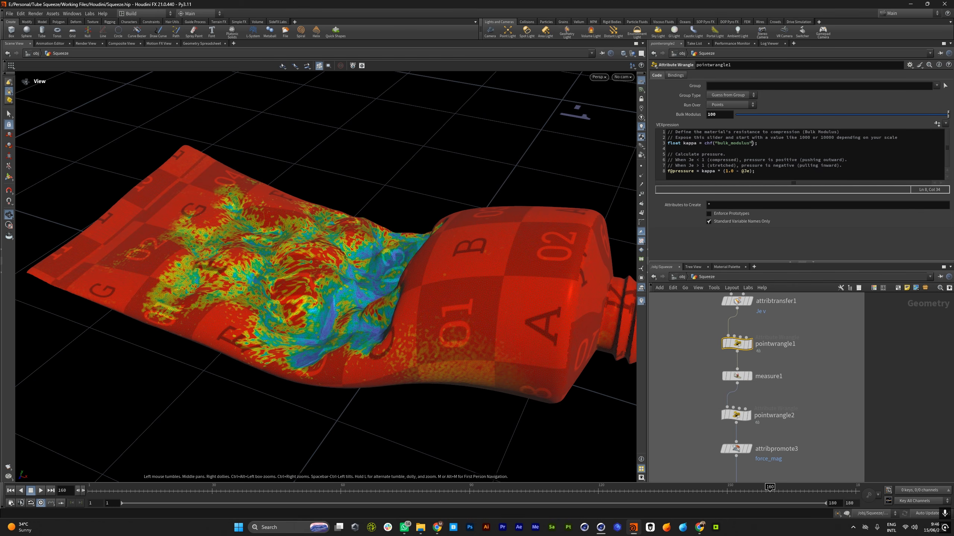
{"action": "left_click_drag", "start_coordinate": [773, 177], "coordinate": [654, 126]}
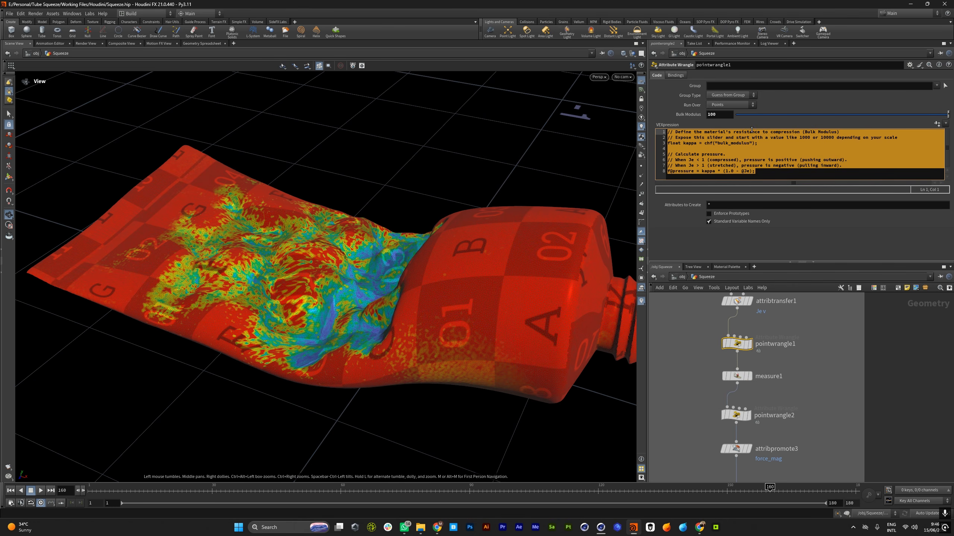
{"action": "left_click", "coordinate": [774, 176]}
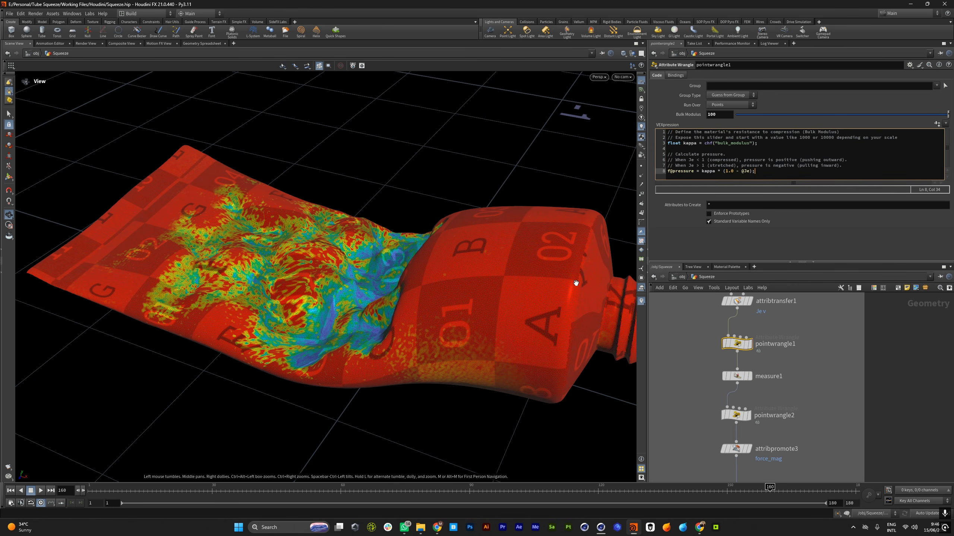
{"action": "left_click_drag", "start_coordinate": [767, 172], "coordinate": [652, 175]}
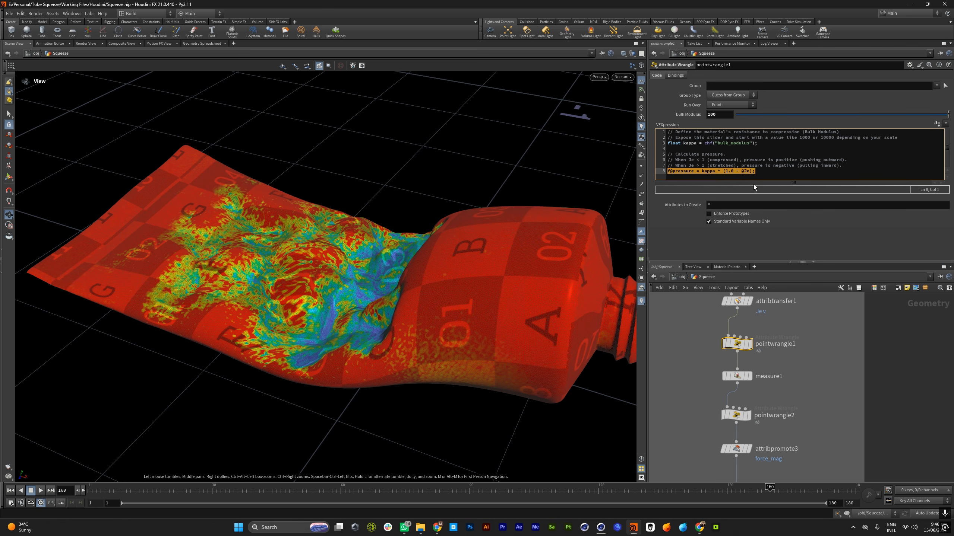
{"action": "left_click_drag", "start_coordinate": [300, 292], "coordinate": [379, 218]}
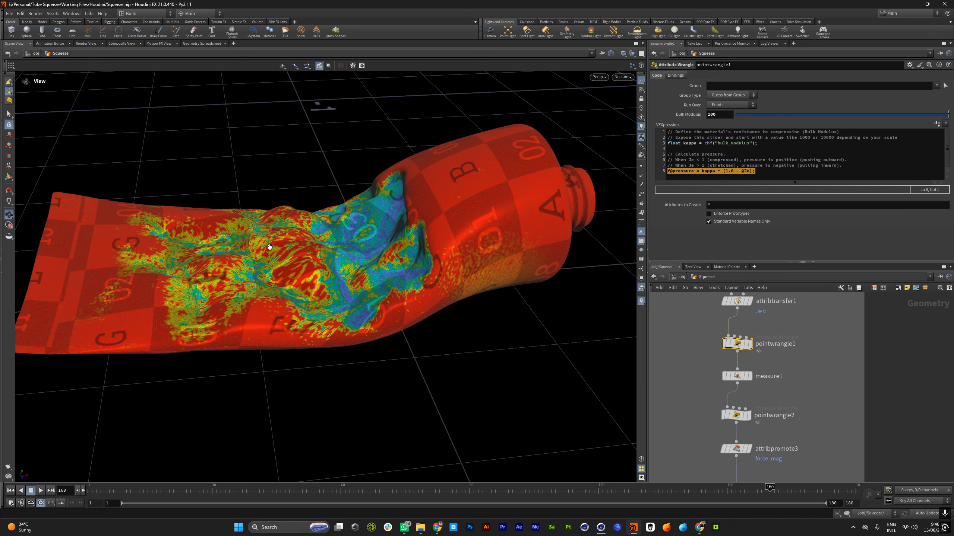
Select measure1 below pointwrangle1 to show its pressure gradient settings and make it the displayed node
{"action": "scroll", "coordinate": [732, 380], "scroll_direction": "down", "scroll_amount": 3}
{"action": "scroll", "coordinate": [746, 386], "scroll_direction": "up", "scroll_amount": 3}
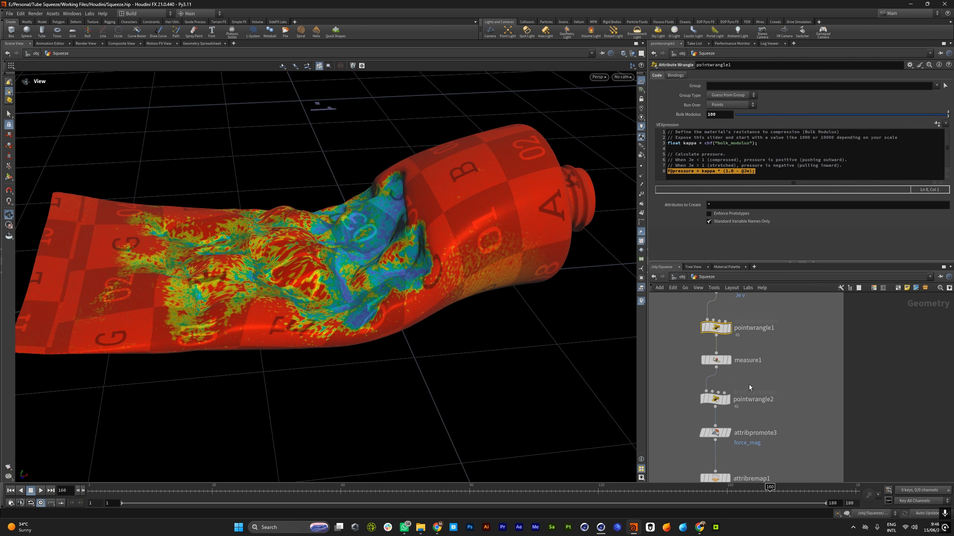
{"action": "left_click", "coordinate": [711, 362]}
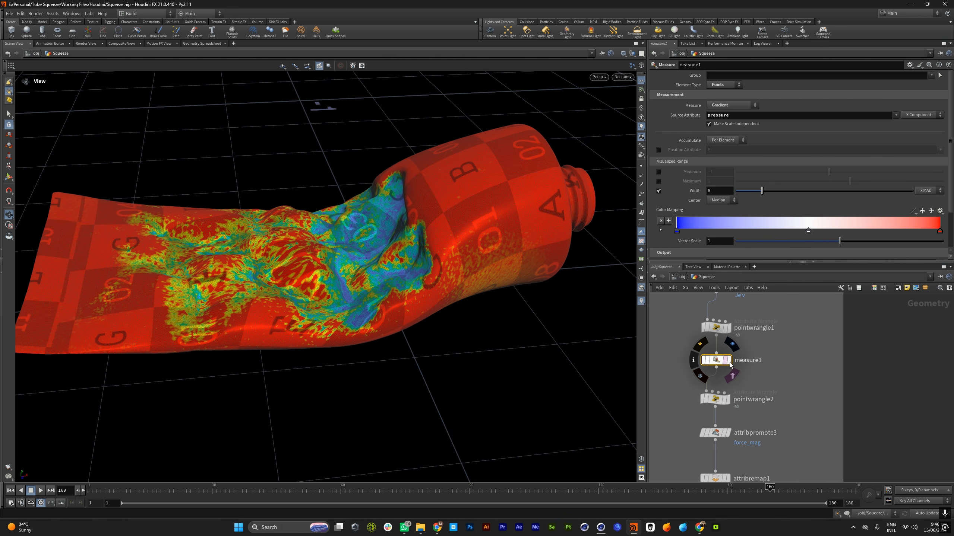
{"action": "left_click", "coordinate": [728, 362]}
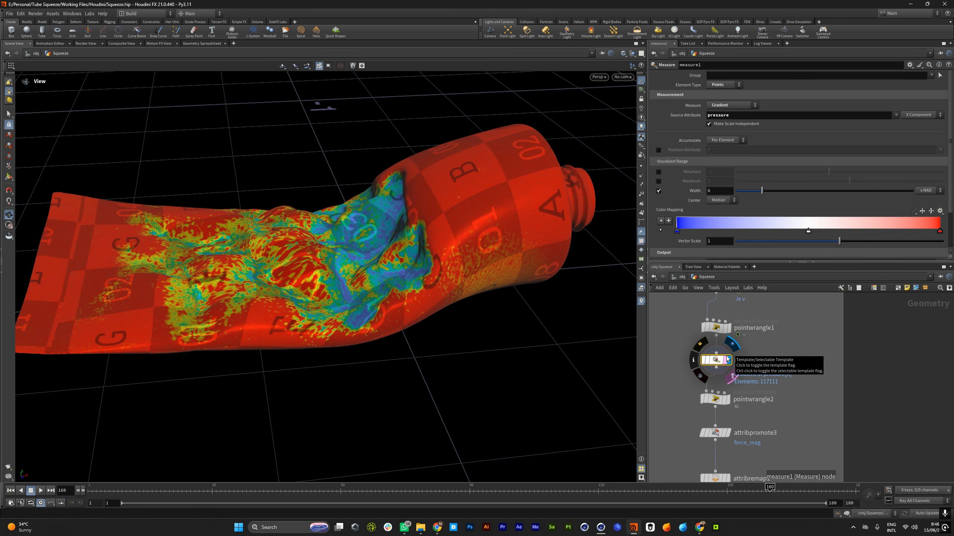
{"action": "scroll", "coordinate": [728, 360], "scroll_direction": "down", "scroll_amount": 3}
{"action": "scroll", "coordinate": [726, 368], "scroll_direction": "up", "scroll_amount": 3}
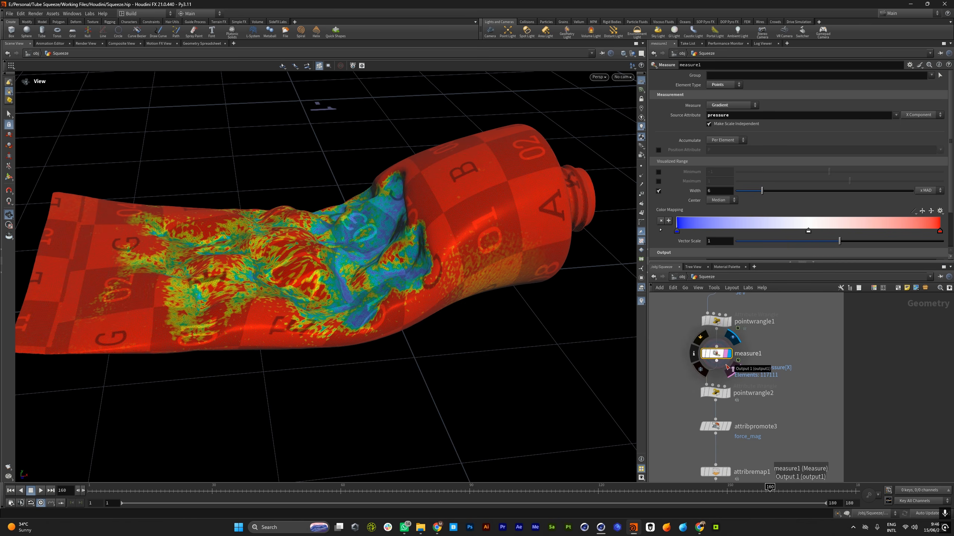
Select pointwrangle2 to show its force VEX code and frame the whole tube for comparison
{"action": "scroll", "coordinate": [724, 409], "scroll_direction": "up", "scroll_amount": 2}
{"action": "left_click", "coordinate": [715, 391]}
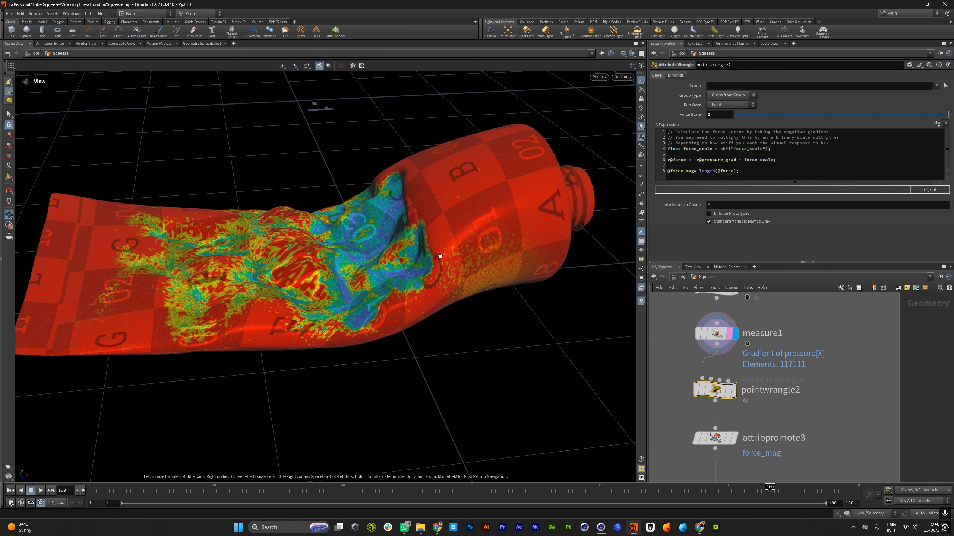
{"action": "scroll", "coordinate": [416, 270], "scroll_direction": "up", "scroll_amount": 1}
{"action": "scroll", "coordinate": [417, 271], "scroll_direction": "down", "scroll_amount": 2}
{"action": "left_click_drag", "start_coordinate": [416, 271], "coordinate": [418, 273]}
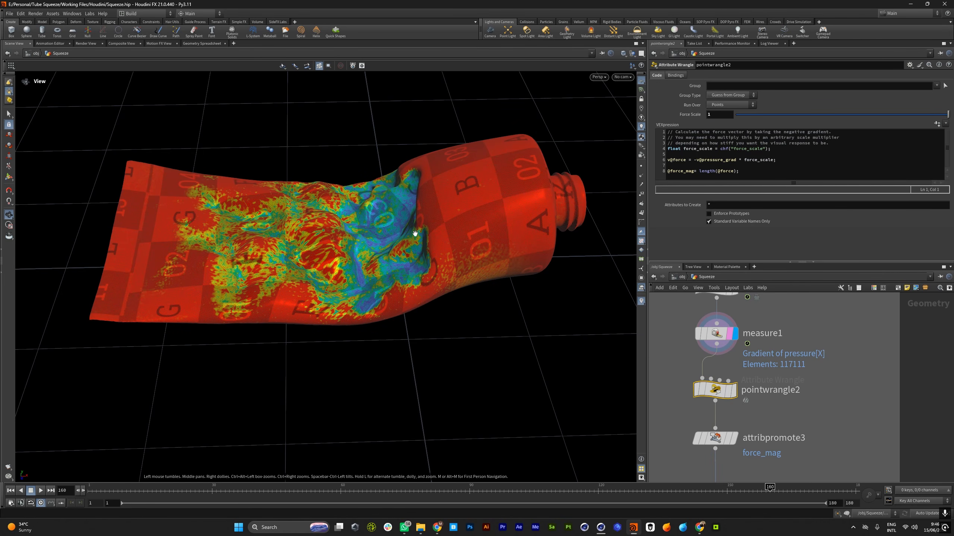
{"action": "left_click_drag", "start_coordinate": [746, 161], "coordinate": [671, 149]}
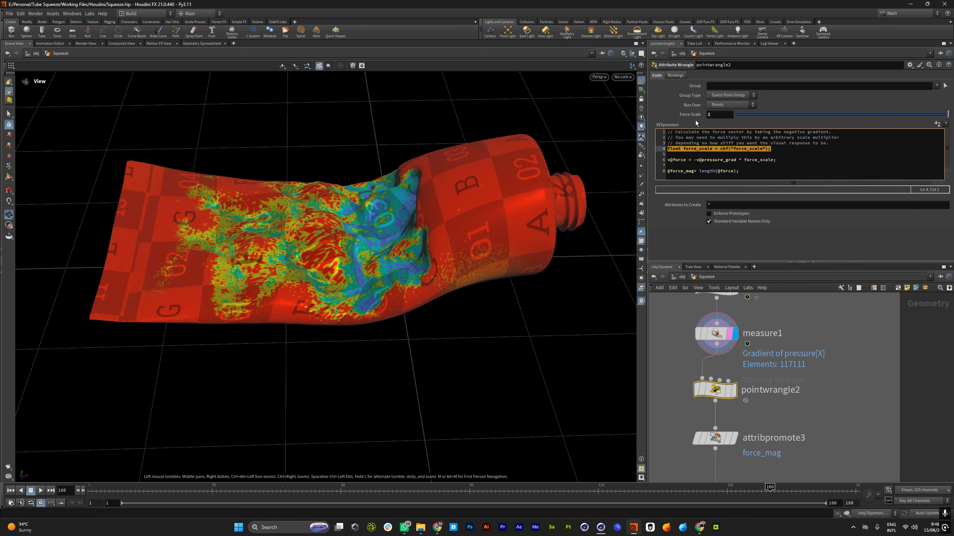
{"action": "left_click", "coordinate": [770, 161]}
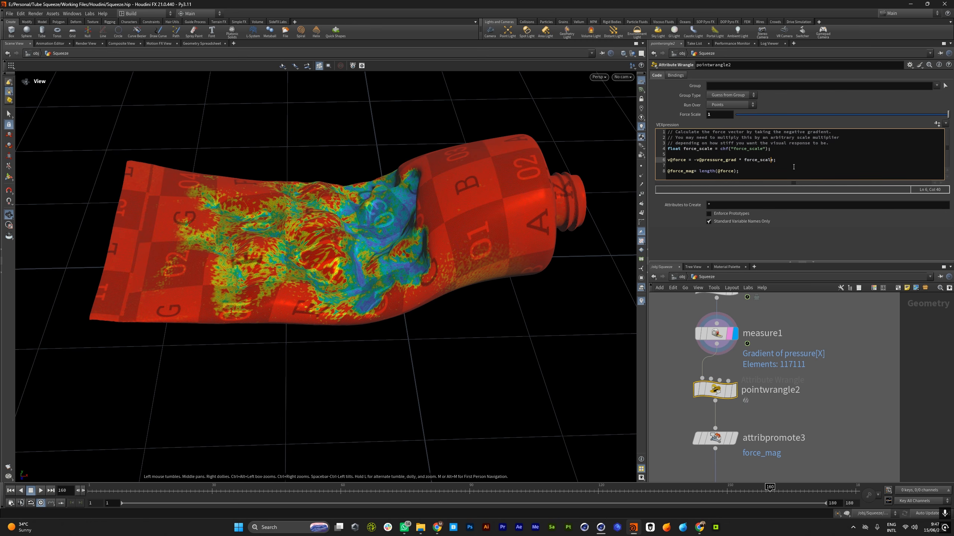
{"action": "left_click_drag", "start_coordinate": [435, 260], "coordinate": [356, 258]}
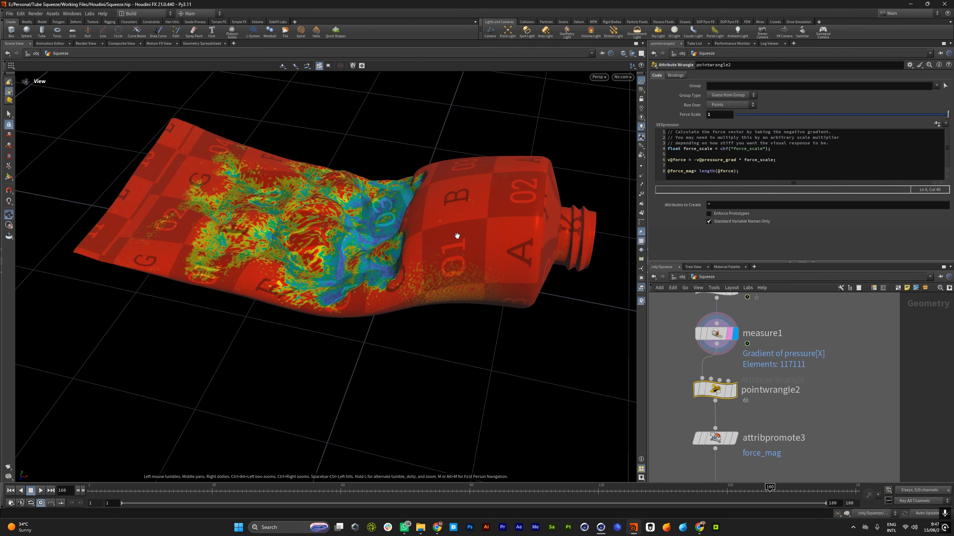
{"action": "left_click_drag", "start_coordinate": [739, 173], "coordinate": [667, 172]}
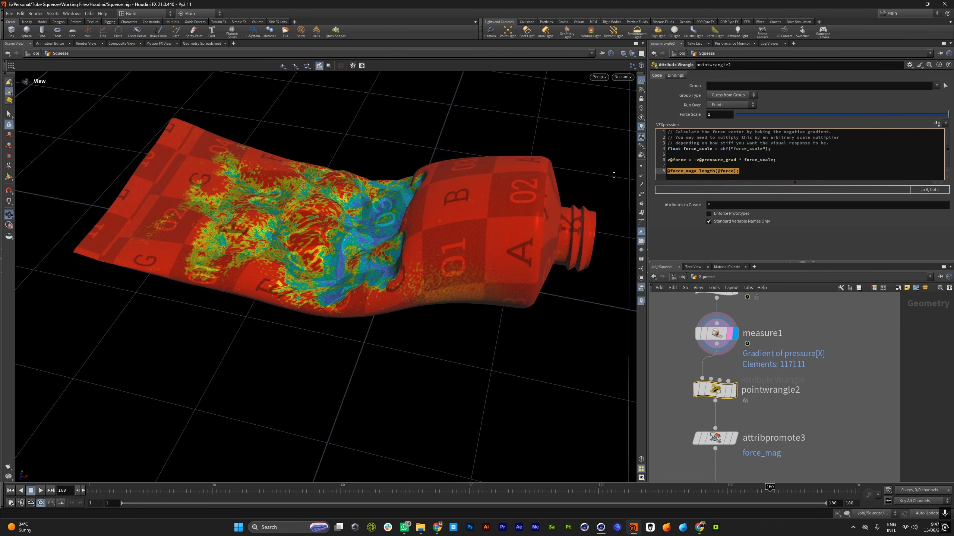
Display pointwrangle2 and visualize its force_mag point attribute from the node info
{"action": "scroll", "coordinate": [727, 391], "scroll_direction": "down", "scroll_amount": 4}
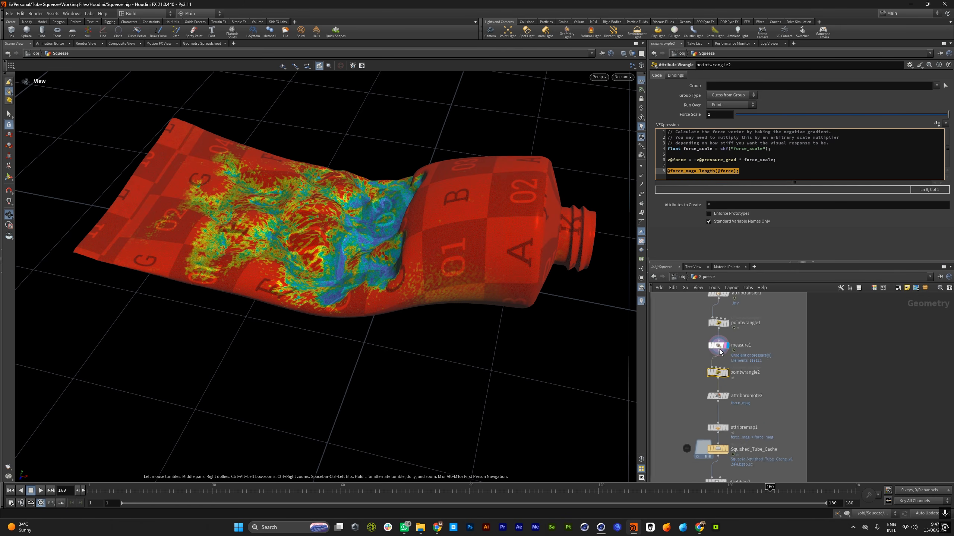
{"action": "scroll", "coordinate": [727, 391], "scroll_direction": "up", "scroll_amount": 3}
{"action": "left_click", "coordinate": [733, 393]}
{"action": "left_click", "coordinate": [690, 390]}
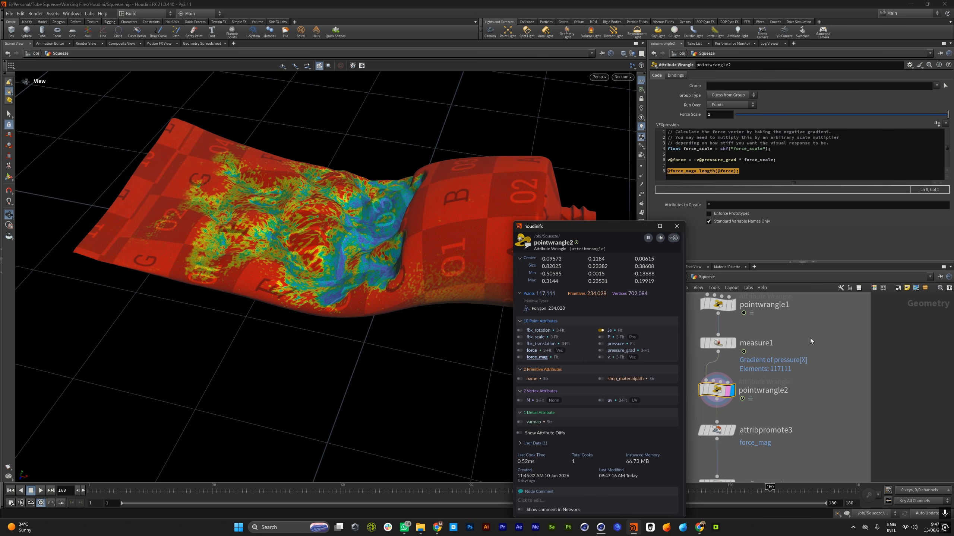
{"action": "left_click", "coordinate": [520, 357]}
{"action": "left_click", "coordinate": [675, 230]}
Scrub the timeline back to frame 79 and inspect the force_mag colouring along the tube and around its nozzle
{"action": "left_click_drag", "start_coordinate": [447, 210], "coordinate": [338, 210]}
{"action": "left_click_drag", "start_coordinate": [563, 489], "coordinate": [487, 486]}
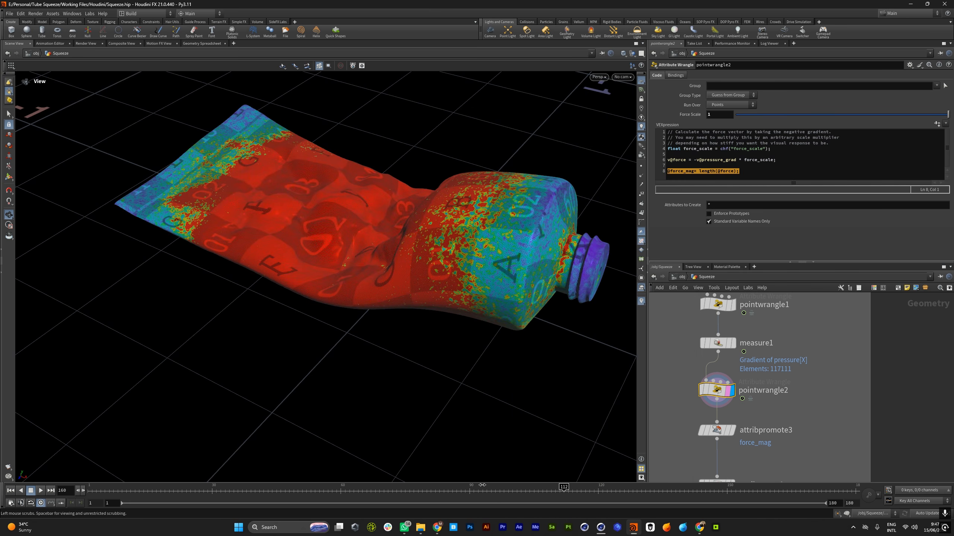
{"action": "left_click_drag", "start_coordinate": [397, 480], "coordinate": [384, 481]}
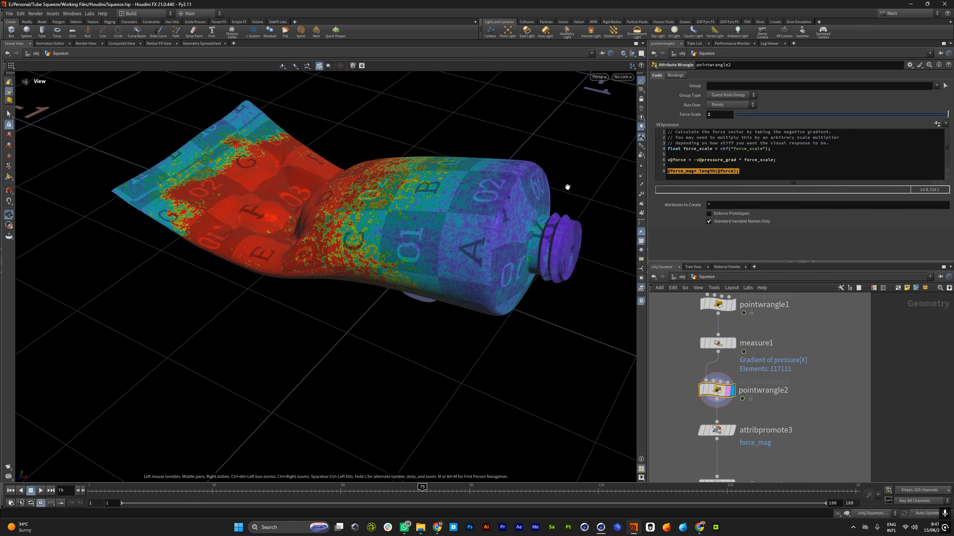
{"action": "scroll", "coordinate": [736, 350], "scroll_direction": "down", "scroll_amount": 3}
{"action": "scroll", "coordinate": [729, 401], "scroll_direction": "up", "scroll_amount": 4}
{"action": "left_click_drag", "start_coordinate": [465, 246], "coordinate": [498, 250]}
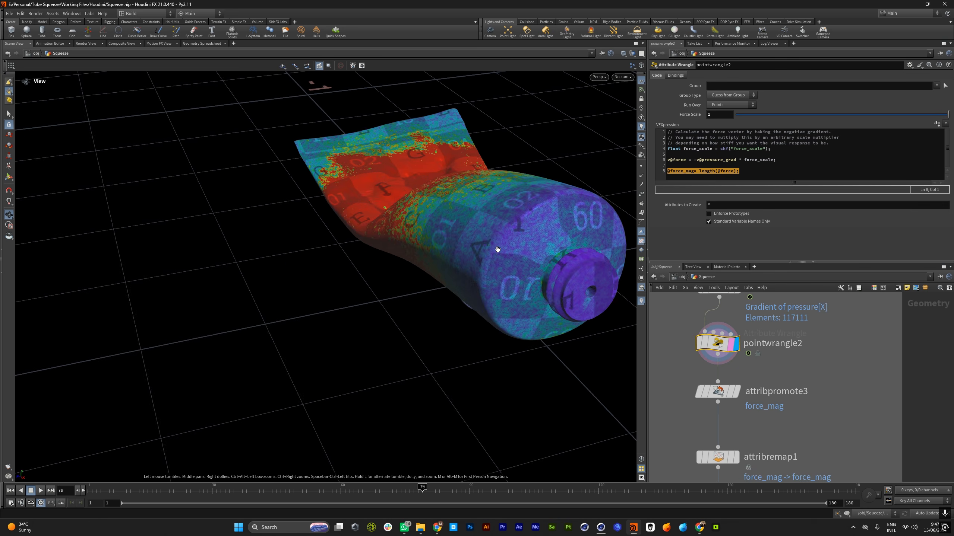
{"action": "middle_click_drag", "start_coordinate": [497, 250], "coordinate": [471, 272]}
{"action": "left_click_drag", "start_coordinate": [470, 273], "coordinate": [480, 267]}
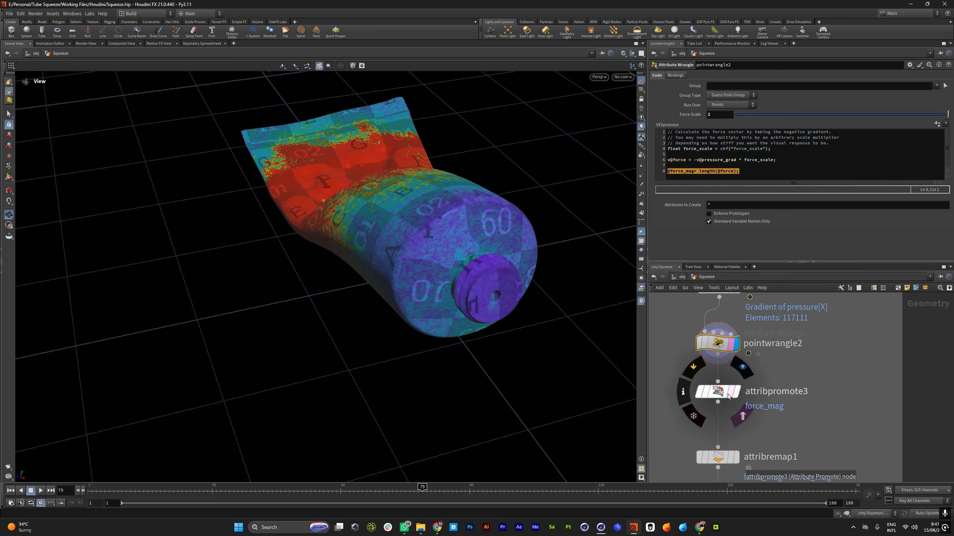
Display attribpromote3, check its detail force_mag in the Geometry Spreadsheet while scrubbing to frame 44, and return to the Scene View
{"action": "left_click", "coordinate": [718, 393]}
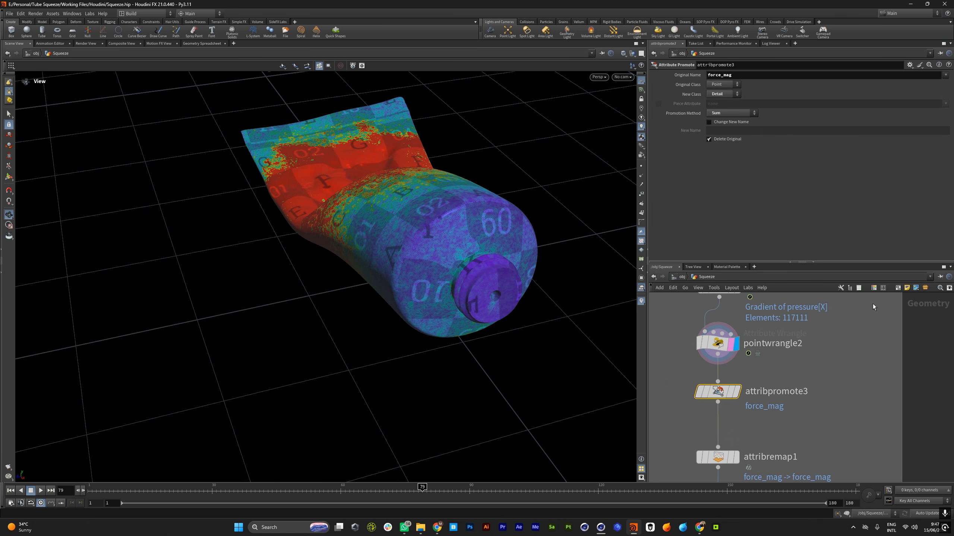
{"action": "left_click", "coordinate": [736, 392]}
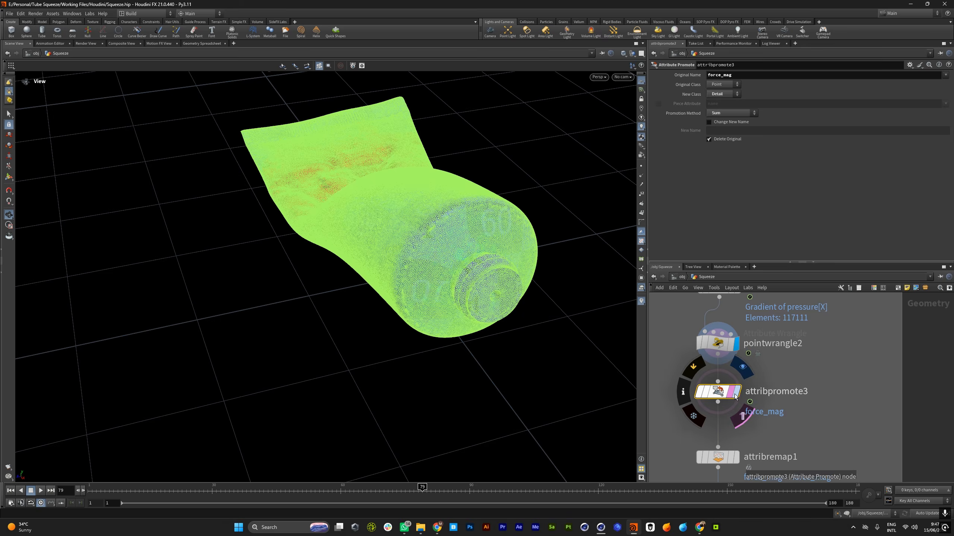
{"action": "left_click", "coordinate": [200, 44]}
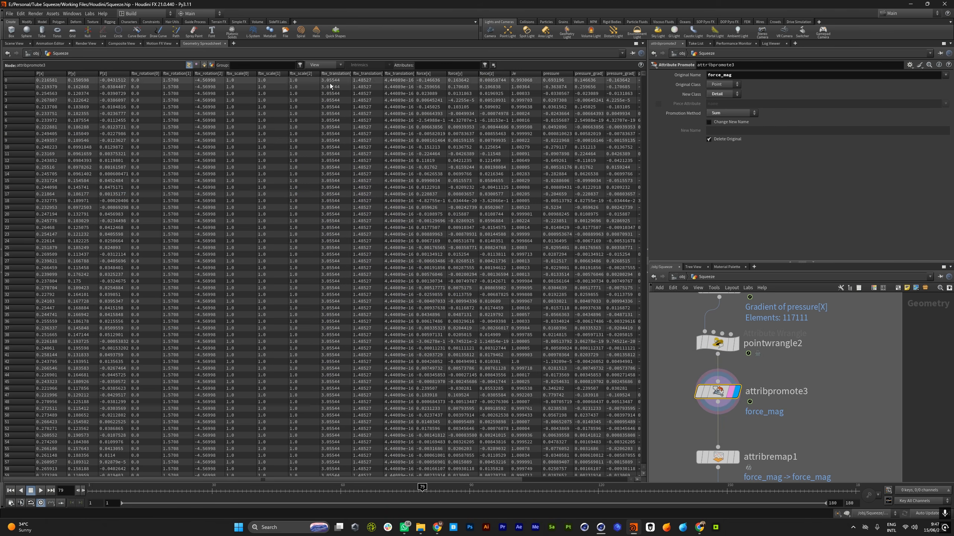
{"action": "left_click", "coordinate": [211, 64]}
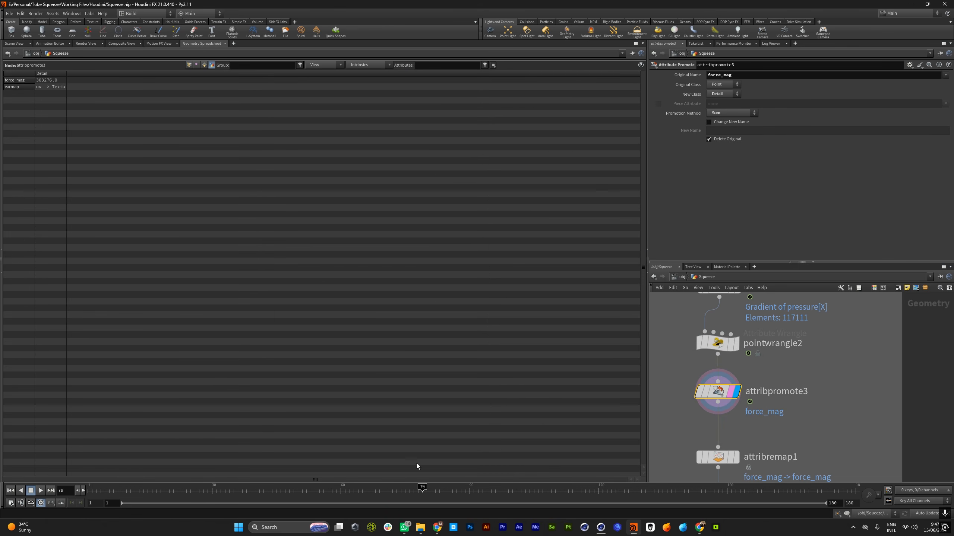
{"action": "left_click_drag", "start_coordinate": [378, 489], "coordinate": [272, 489]}
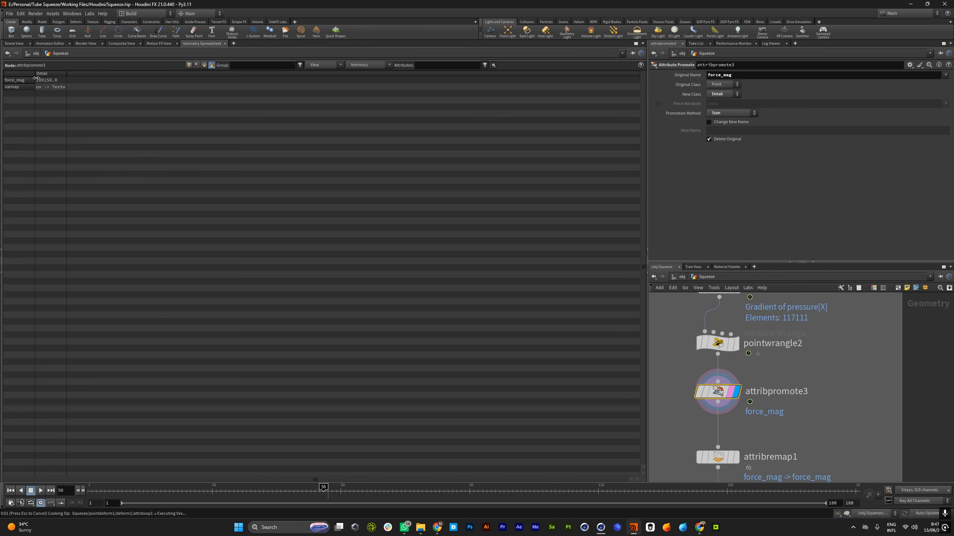
{"action": "left_click", "coordinate": [14, 44]}
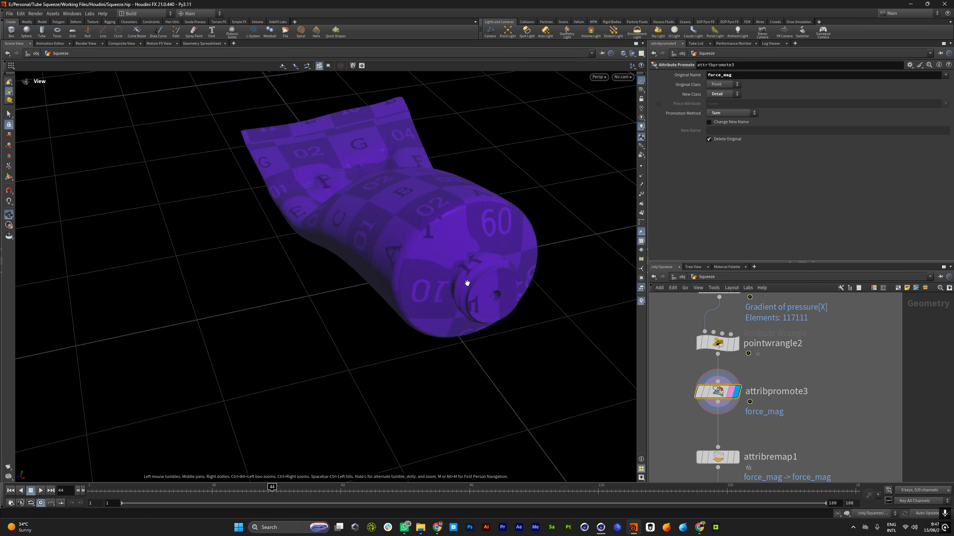
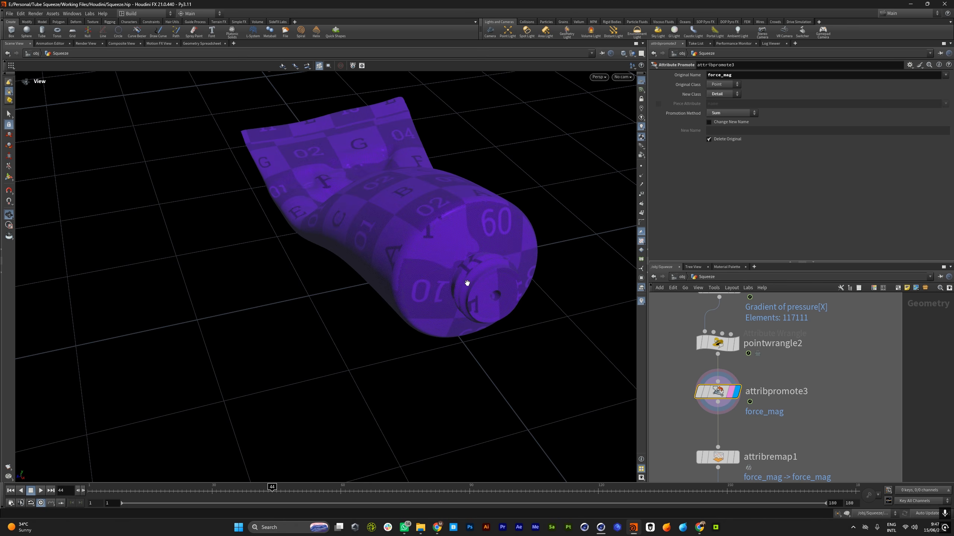
Display attribremap1 and examine the Input Max used to remap the detail force_mag attribute
{"action": "scroll", "coordinate": [738, 373], "scroll_direction": "down", "scroll_amount": 6}
{"action": "scroll", "coordinate": [732, 409], "scroll_direction": "up", "scroll_amount": 5}
{"action": "scroll", "coordinate": [729, 363], "scroll_direction": "down", "scroll_amount": 4}
{"action": "scroll", "coordinate": [728, 364], "scroll_direction": "up", "scroll_amount": 4}
{"action": "left_click", "coordinate": [728, 379]}
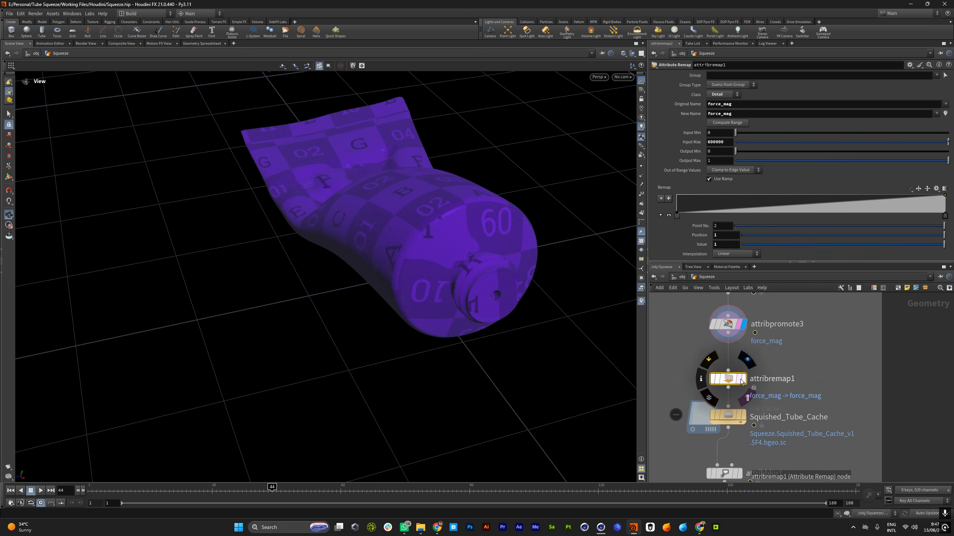
{"action": "left_click", "coordinate": [742, 379]}
{"action": "double_click", "coordinate": [716, 141]}
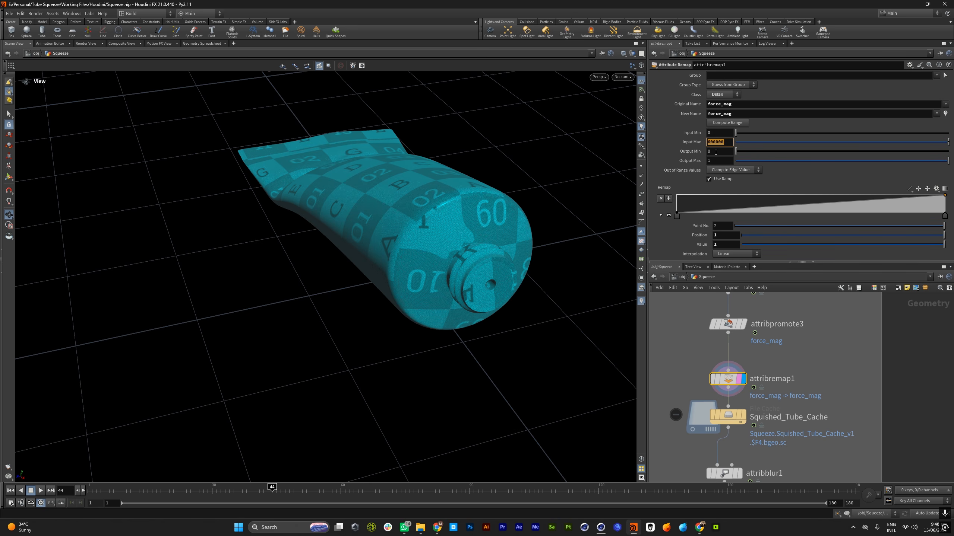
Display Squished_Tube_Cache and turn off the force_mag visualization from its node info
{"action": "scroll", "coordinate": [746, 358], "scroll_direction": "down", "scroll_amount": 5}
{"action": "scroll", "coordinate": [751, 408], "scroll_direction": "up", "scroll_amount": 5}
{"action": "scroll", "coordinate": [737, 370], "scroll_direction": "down", "scroll_amount": 3}
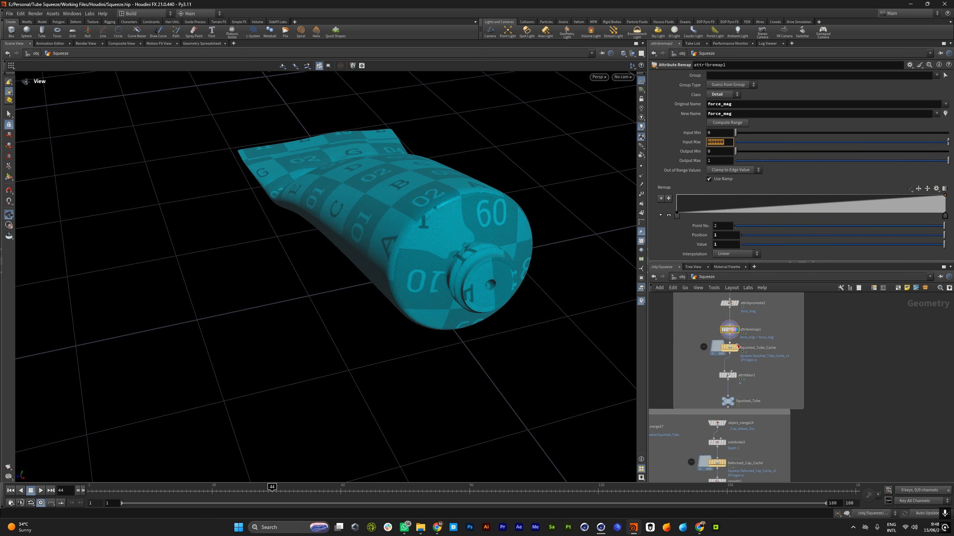
{"action": "scroll", "coordinate": [736, 351], "scroll_direction": "up", "scroll_amount": 2}
{"action": "scroll", "coordinate": [713, 357], "scroll_direction": "down", "scroll_amount": 6}
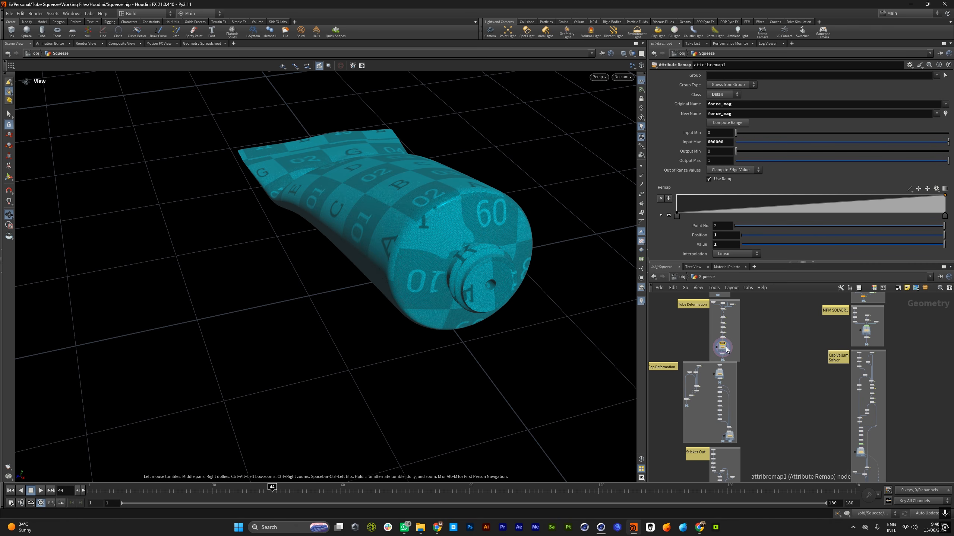
{"action": "scroll", "coordinate": [721, 355], "scroll_direction": "up", "scroll_amount": 5}
{"action": "middle_click", "coordinate": [720, 338]}
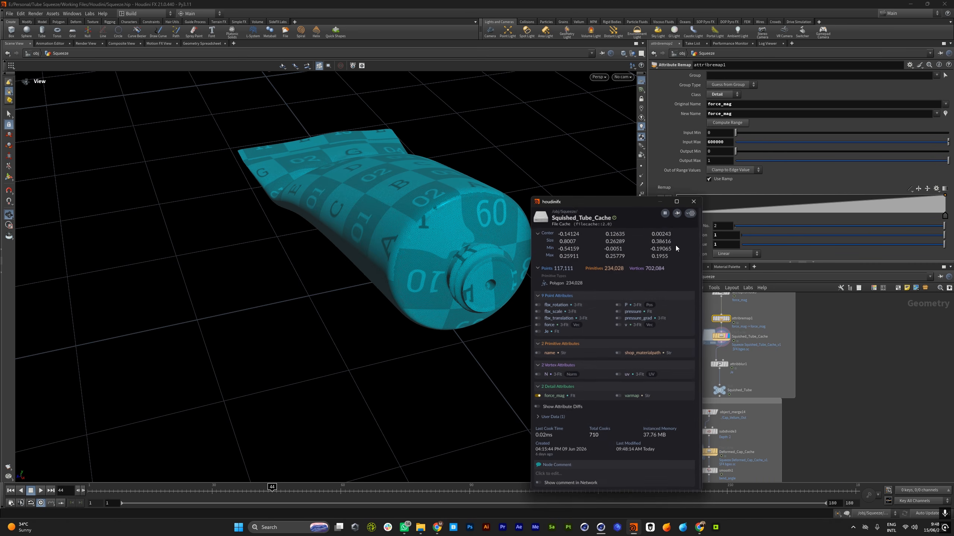
{"action": "left_click", "coordinate": [537, 396]}
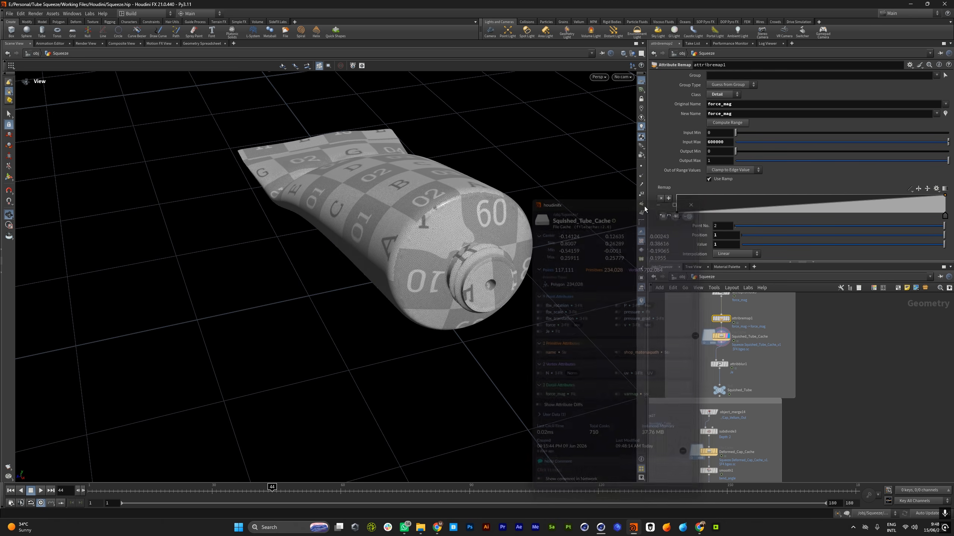
Browse the network to the FLIP SOURCE (CREAM) box and reframe the view around the whole tube
{"action": "scroll", "coordinate": [709, 337], "scroll_direction": "down", "scroll_amount": 4}
{"action": "scroll", "coordinate": [709, 337], "scroll_direction": "down", "scroll_amount": 3}
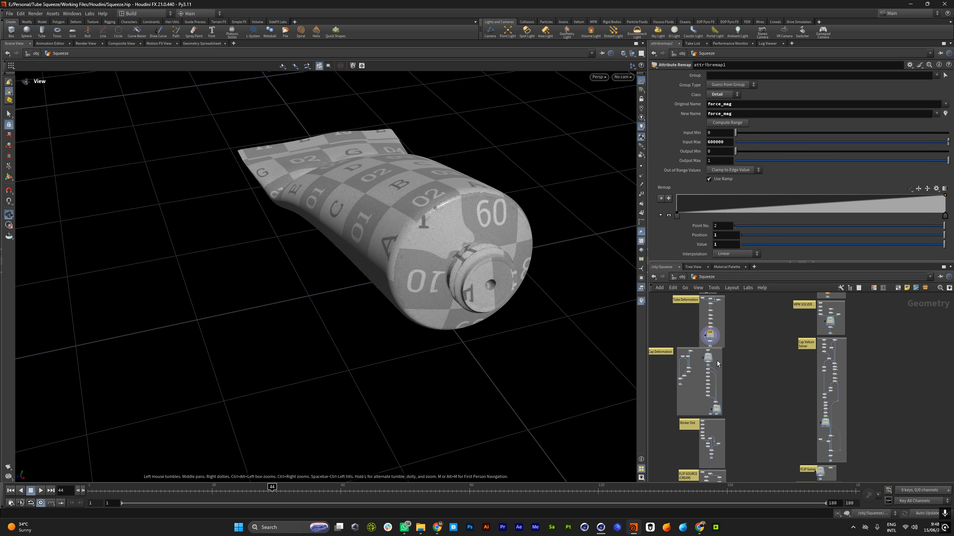
{"action": "middle_click_drag", "start_coordinate": [826, 381], "coordinate": [768, 354]}
{"action": "scroll", "coordinate": [770, 354], "scroll_direction": "up", "scroll_amount": 4}
{"action": "scroll", "coordinate": [780, 356], "scroll_direction": "down", "scroll_amount": 5}
{"action": "scroll", "coordinate": [736, 370], "scroll_direction": "up", "scroll_amount": 7}
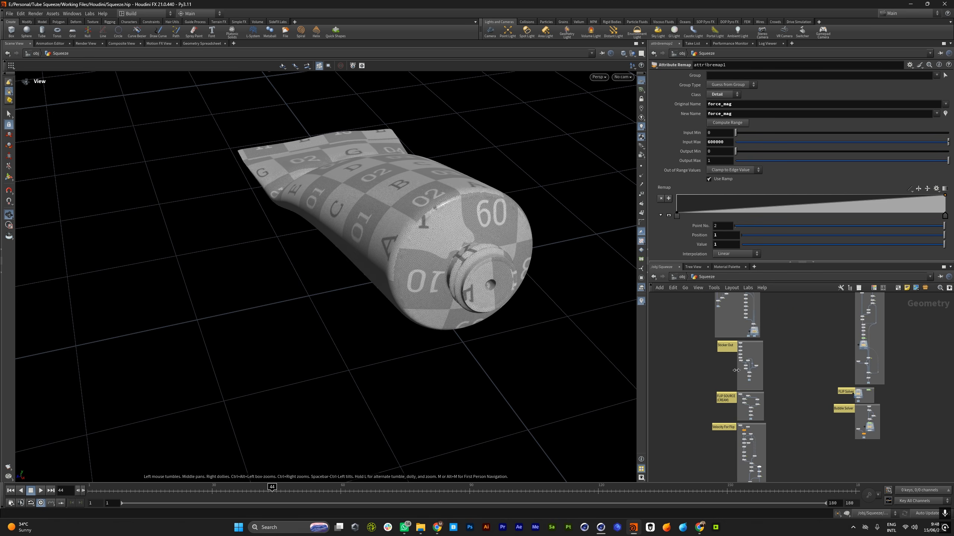
{"action": "scroll", "coordinate": [743, 343], "scroll_direction": "down", "scroll_amount": 5}
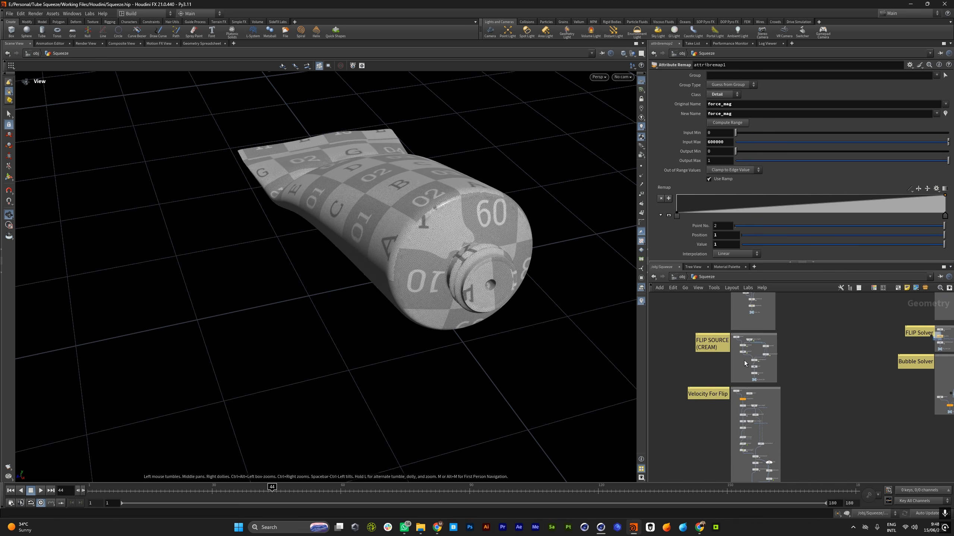
{"action": "scroll", "coordinate": [739, 372], "scroll_direction": "up", "scroll_amount": 6}
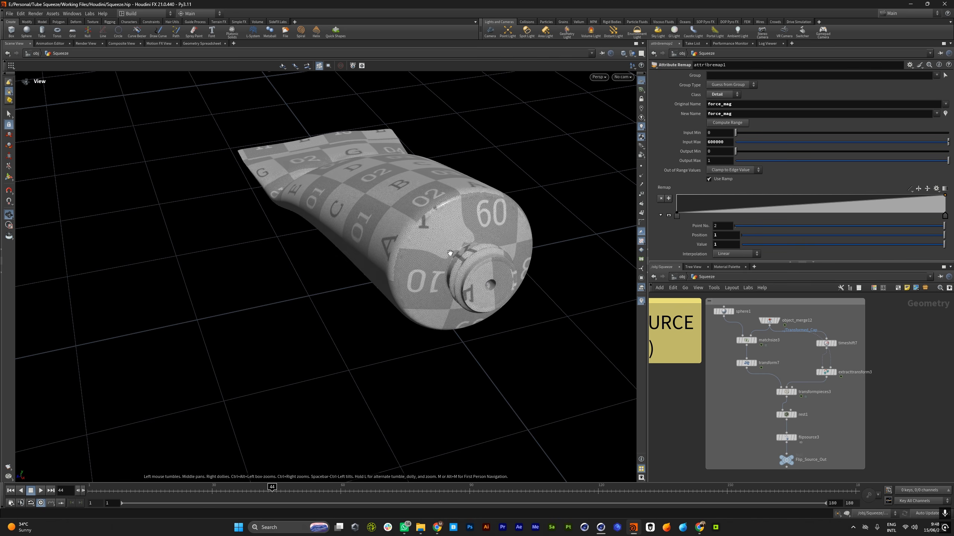
{"action": "left_click_drag", "start_coordinate": [450, 253], "coordinate": [489, 267]}
{"action": "middle_click_drag", "start_coordinate": [436, 252], "coordinate": [440, 305]}
{"action": "scroll", "coordinate": [440, 305], "scroll_direction": "down", "scroll_amount": 4}
{"action": "left_click_drag", "start_coordinate": [440, 304], "coordinate": [360, 323]}
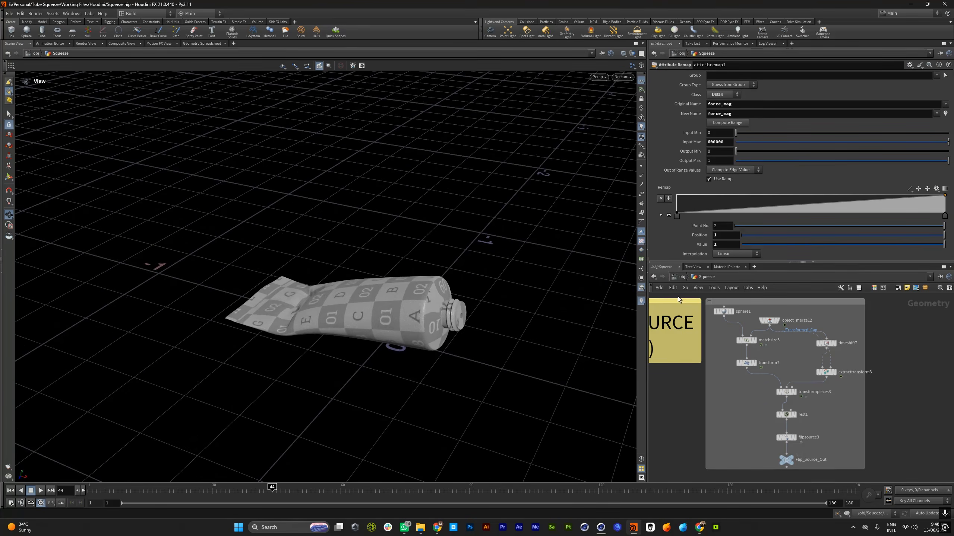
Display the rest1 node in the FLIP SOURCE (CREAM) network to view the source sphere
{"action": "scroll", "coordinate": [764, 405], "scroll_direction": "down", "scroll_amount": 7}
{"action": "scroll", "coordinate": [740, 368], "scroll_direction": "up", "scroll_amount": 4}
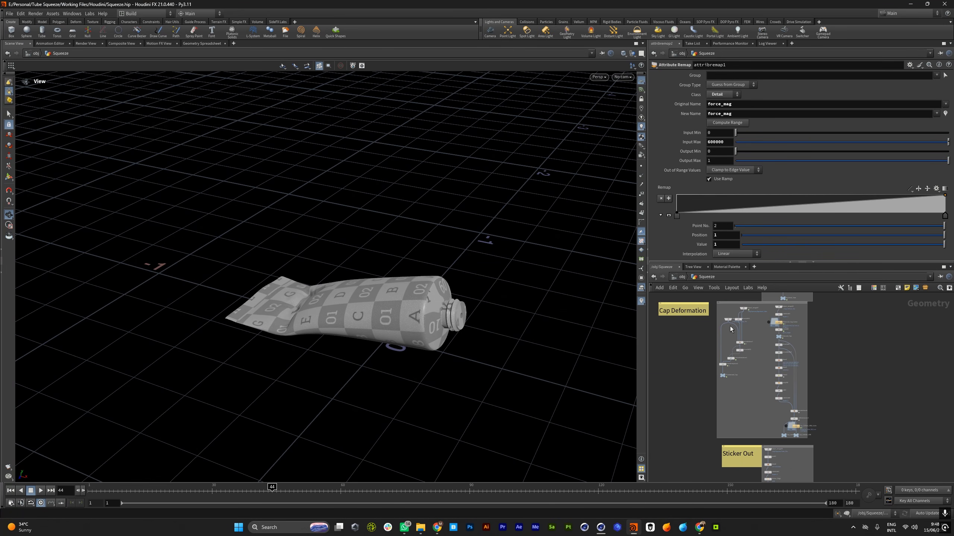
{"action": "scroll", "coordinate": [748, 368], "scroll_direction": "down", "scroll_amount": 5}
{"action": "scroll", "coordinate": [755, 356], "scroll_direction": "up", "scroll_amount": 4}
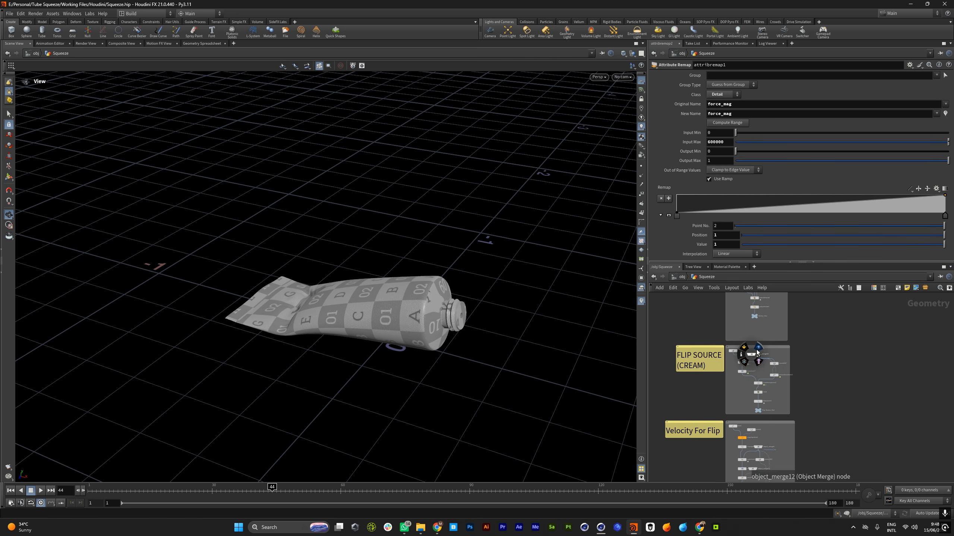
{"action": "scroll", "coordinate": [757, 351], "scroll_direction": "up", "scroll_amount": 3}
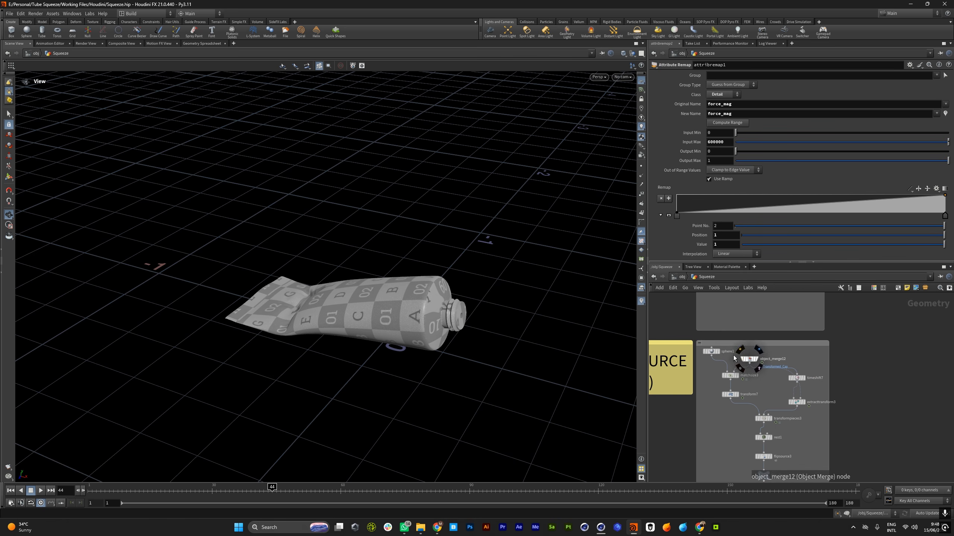
{"action": "left_click", "coordinate": [770, 439]}
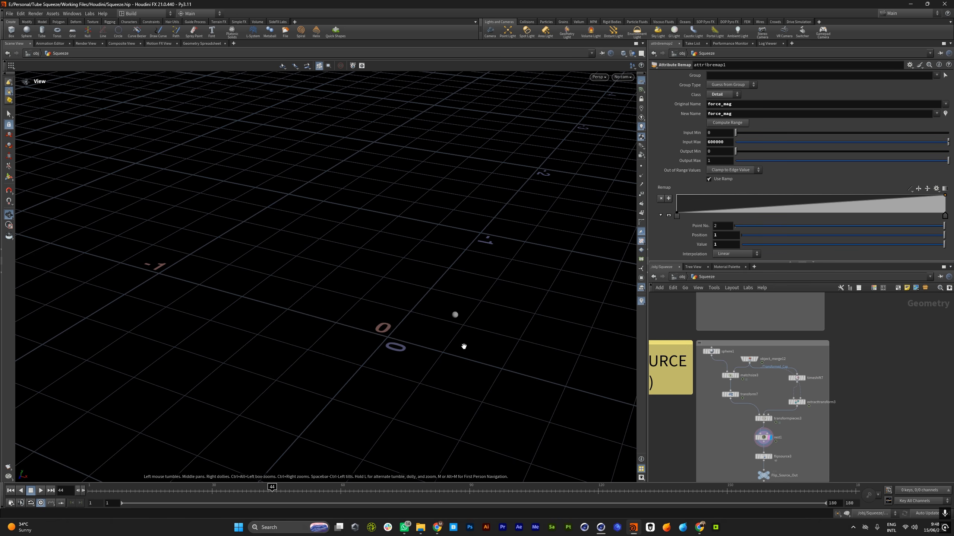
Template Deformed_Cap_Cache as a wireframe over the source sphere and inspect the sphere's position inside the cap
{"action": "scroll", "coordinate": [747, 395], "scroll_direction": "down", "scroll_amount": 5}
{"action": "scroll", "coordinate": [753, 350], "scroll_direction": "up", "scroll_amount": 2}
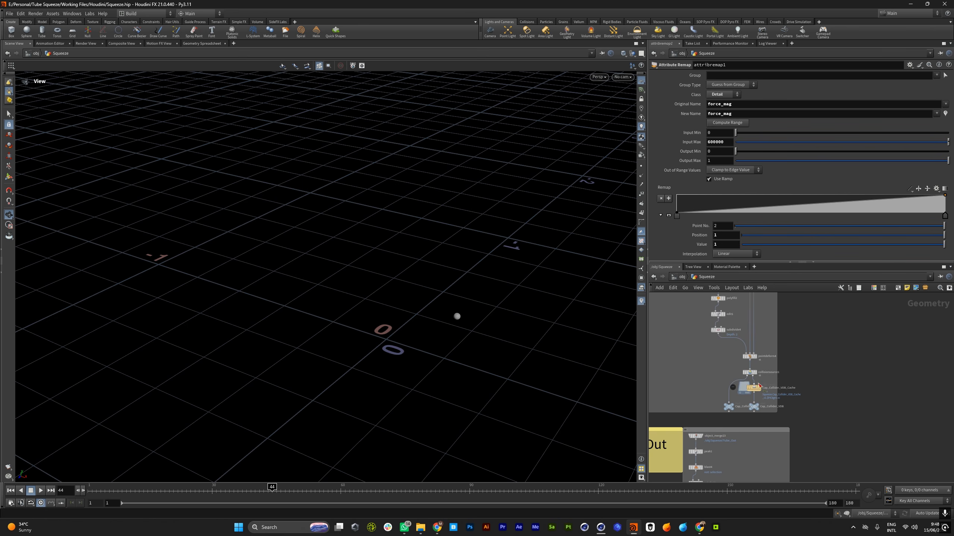
{"action": "scroll", "coordinate": [749, 390], "scroll_direction": "down", "scroll_amount": 5}
{"action": "scroll", "coordinate": [746, 322], "scroll_direction": "up", "scroll_amount": 6}
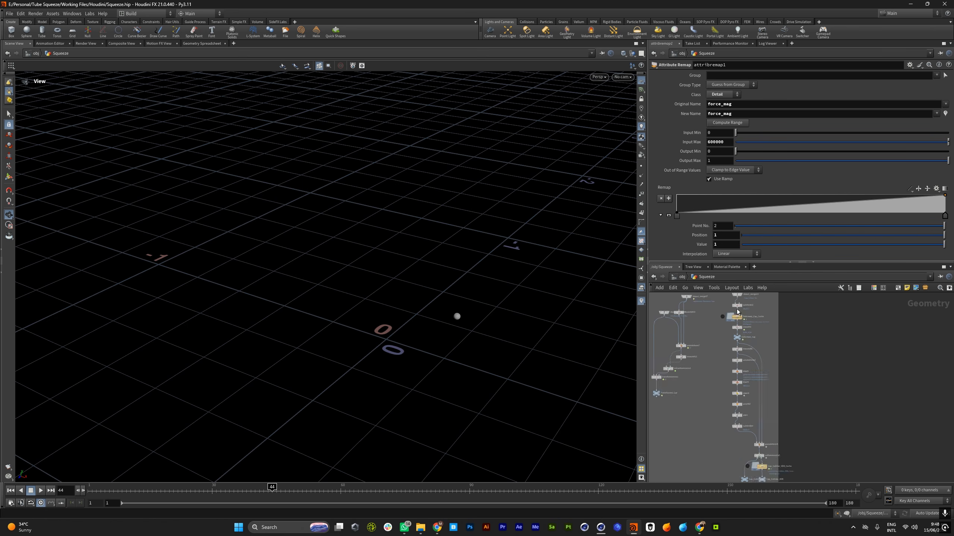
{"action": "left_click", "coordinate": [741, 319]}
{"action": "left_click_drag", "start_coordinate": [468, 341], "coordinate": [443, 319]}
{"action": "right_click_drag", "start_coordinate": [443, 319], "coordinate": [661, 320]}
{"action": "middle_click_drag", "start_coordinate": [583, 331], "coordinate": [504, 279]}
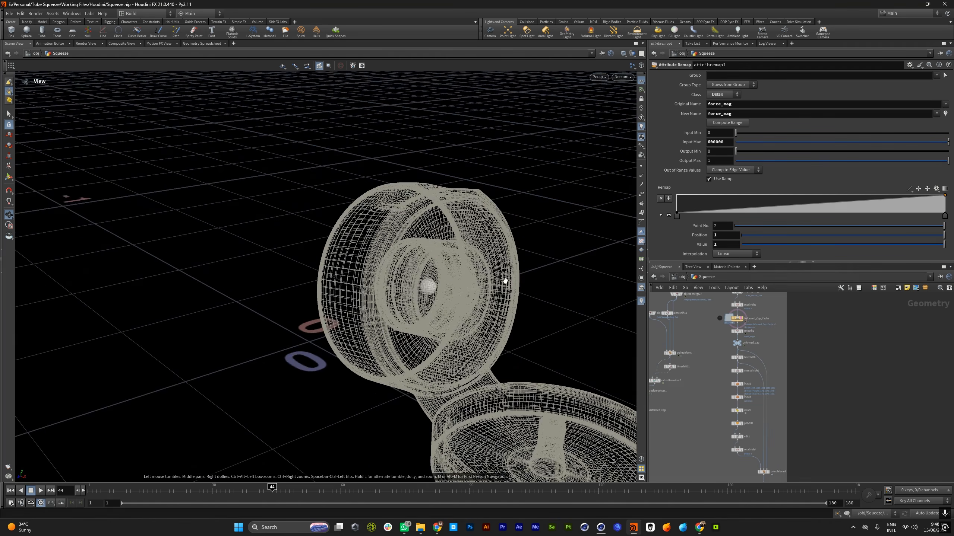
{"action": "left_click_drag", "start_coordinate": [504, 279], "coordinate": [496, 322]}
Play the animation from frame 1 to check the source sphere against the cap's motion, and return to frame 1
{"action": "left_click", "coordinate": [11, 490]}
{"action": "left_click", "coordinate": [41, 491]}
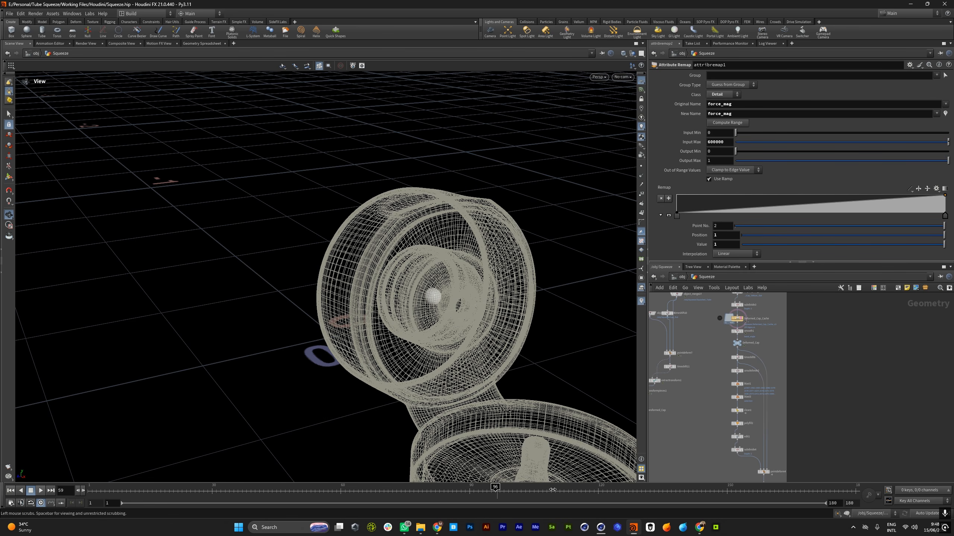
{"action": "left_click", "coordinate": [10, 492]}
{"action": "left_click_drag", "start_coordinate": [616, 388], "coordinate": [631, 383]}
Select flipsource3 in the FLIP SOURCE (CREAM) network and review its voxel size and particle separation expressions
{"action": "scroll", "coordinate": [711, 349], "scroll_direction": "down", "scroll_amount": 7}
{"action": "scroll", "coordinate": [727, 434], "scroll_direction": "up", "scroll_amount": 10}
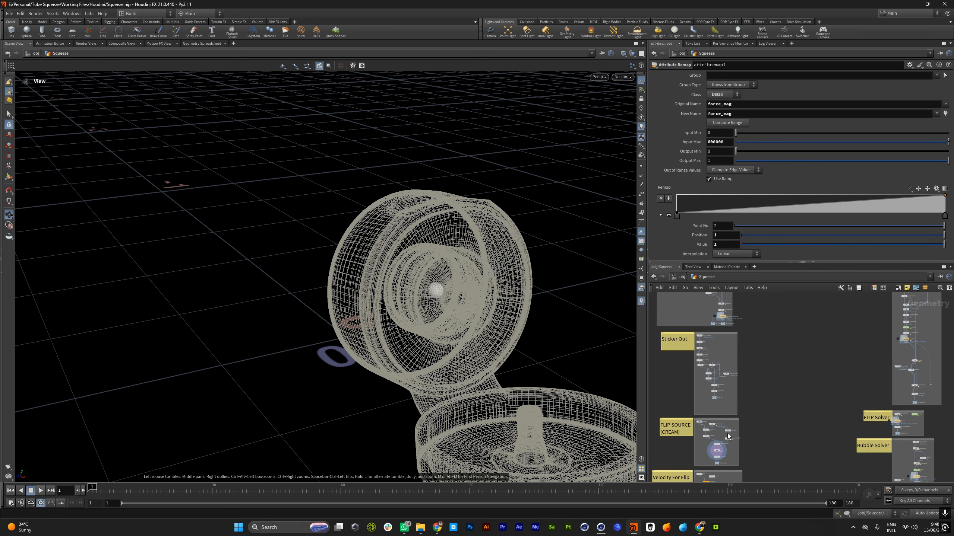
{"action": "left_click", "coordinate": [700, 445]}
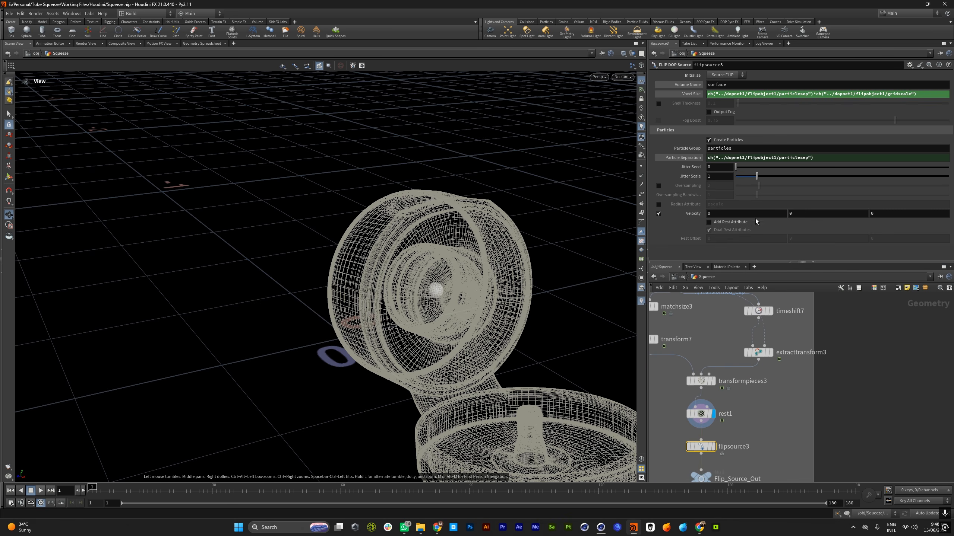
Look over the Cap Vellum Solver, FLIP SOURCE (CREAM) and Velocity For Flip network boxes
{"action": "scroll", "coordinate": [712, 349], "scroll_direction": "down", "scroll_amount": 4}
{"action": "middle_click_drag", "start_coordinate": [711, 349], "coordinate": [803, 403]}
{"action": "scroll", "coordinate": [803, 402], "scroll_direction": "down", "scroll_amount": 8}
{"action": "scroll", "coordinate": [825, 326], "scroll_direction": "up", "scroll_amount": 6}
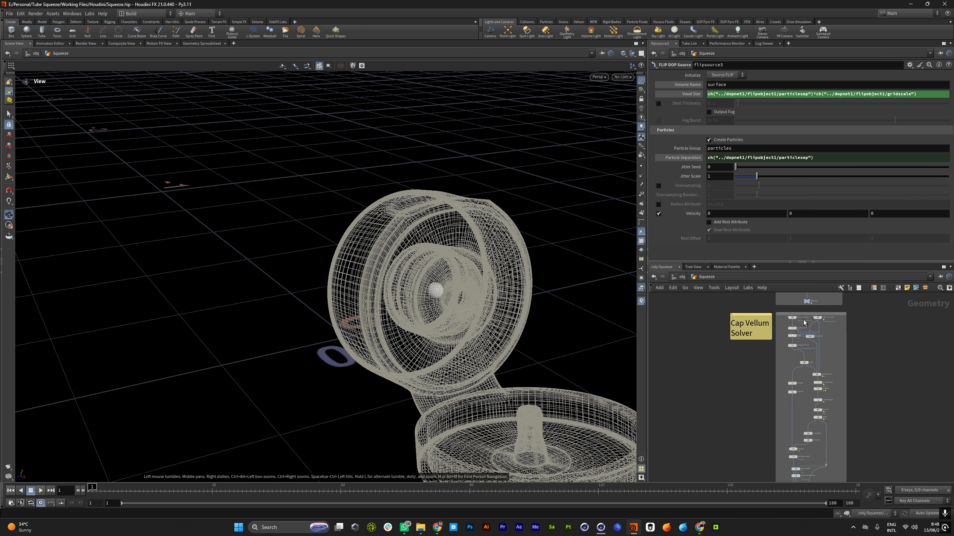
{"action": "scroll", "coordinate": [798, 332], "scroll_direction": "down", "scroll_amount": 7}
{"action": "scroll", "coordinate": [753, 360], "scroll_direction": "up", "scroll_amount": 7}
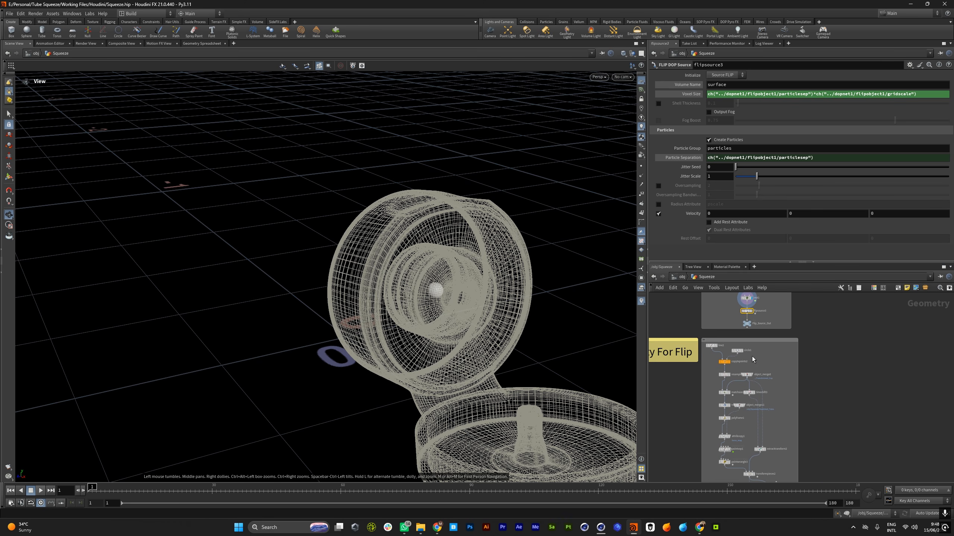
{"action": "scroll", "coordinate": [744, 362], "scroll_direction": "up", "scroll_amount": 2}
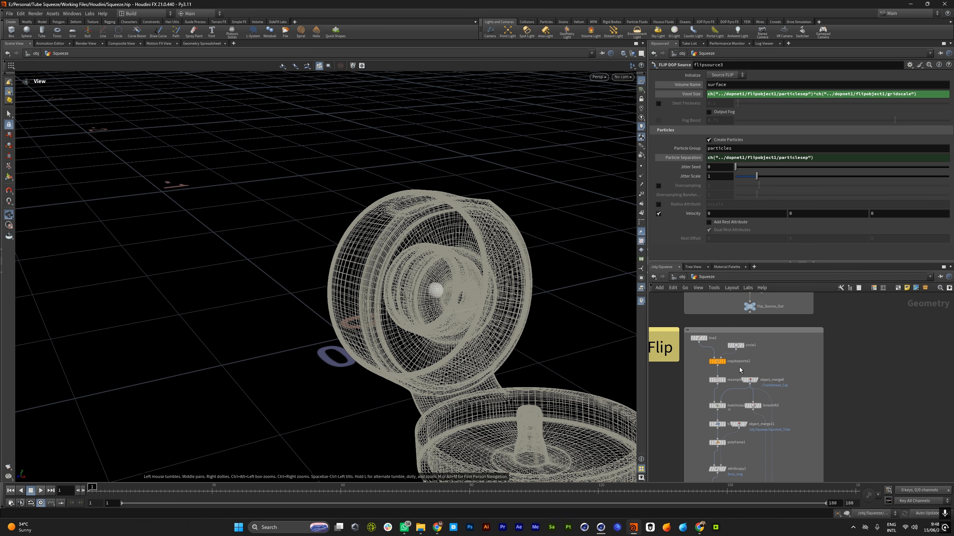
{"action": "scroll", "coordinate": [739, 369], "scroll_direction": "down", "scroll_amount": 4}
{"action": "scroll", "coordinate": [738, 395], "scroll_direction": "down", "scroll_amount": 3}
{"action": "scroll", "coordinate": [729, 336], "scroll_direction": "up", "scroll_amount": 5}
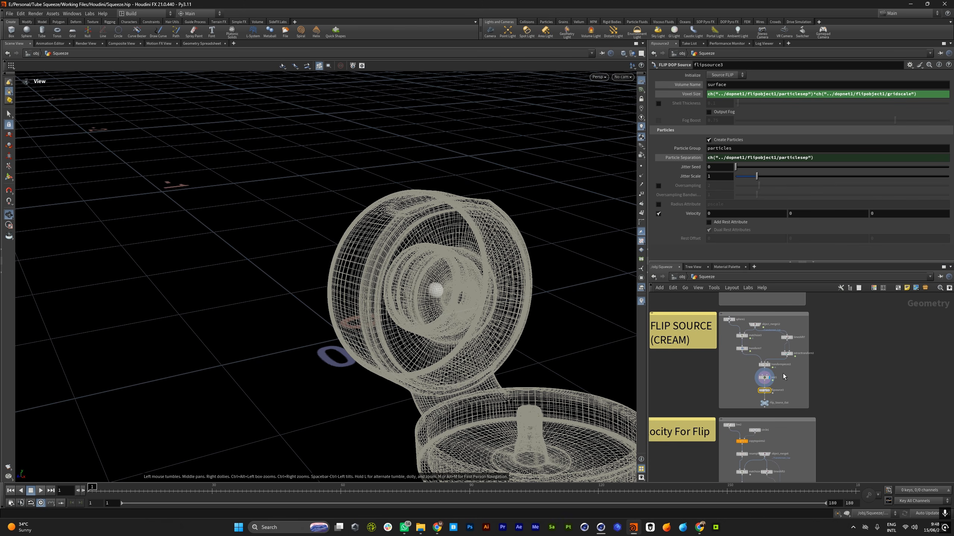
Display copytopoints2 in the Velocity For Flip network and inspect its copied lines
{"action": "scroll", "coordinate": [762, 309], "scroll_direction": "down", "scroll_amount": 3}
{"action": "scroll", "coordinate": [761, 419], "scroll_direction": "up", "scroll_amount": 4}
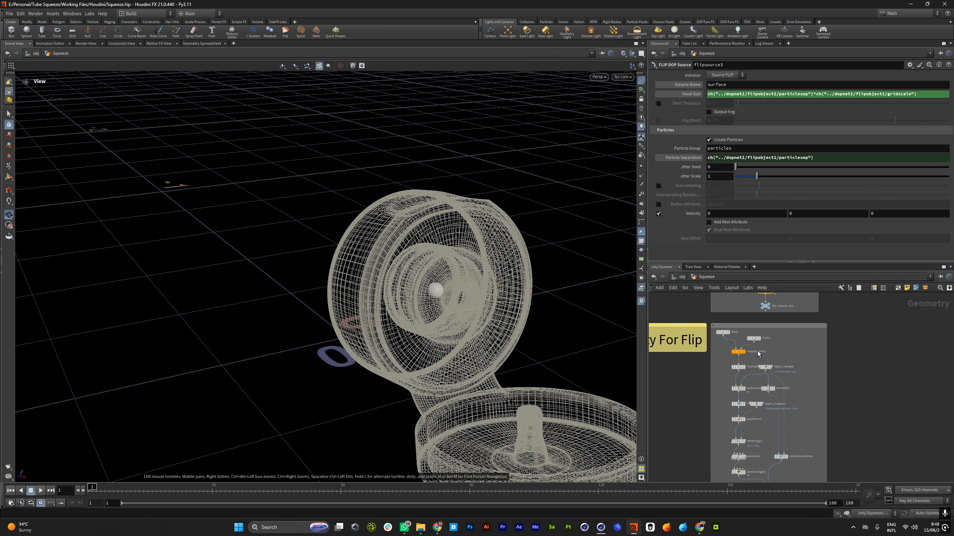
{"action": "left_click", "coordinate": [744, 356]}
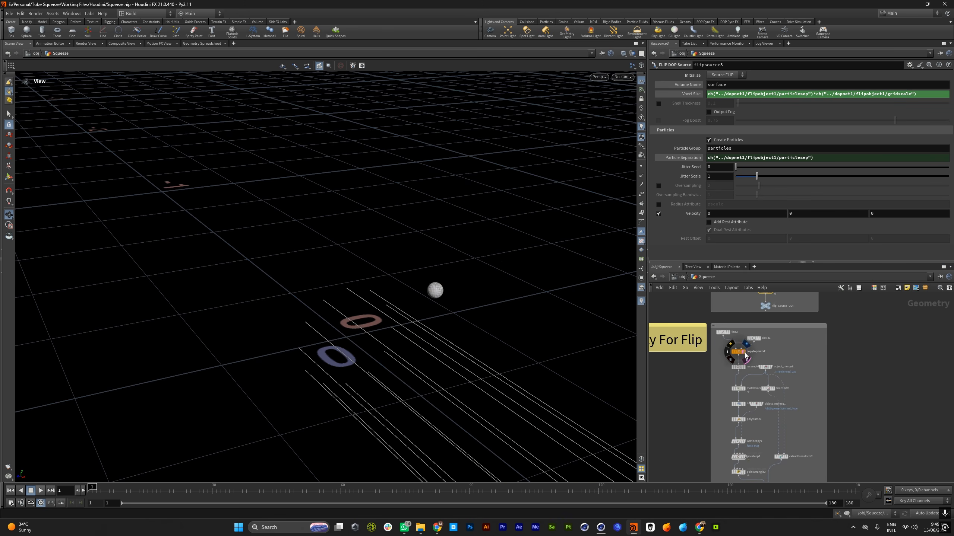
{"action": "left_click_drag", "start_coordinate": [441, 300], "coordinate": [334, 311]}
{"action": "mouse_move", "coordinate": [425, 301]}
{"action": "right_mouse_down"}
{"action": "mouse_move", "coordinate": [626, 300]}
{"action": "mouse_move", "coordinate": [423, 313]}
{"action": "right_mouse_up"}
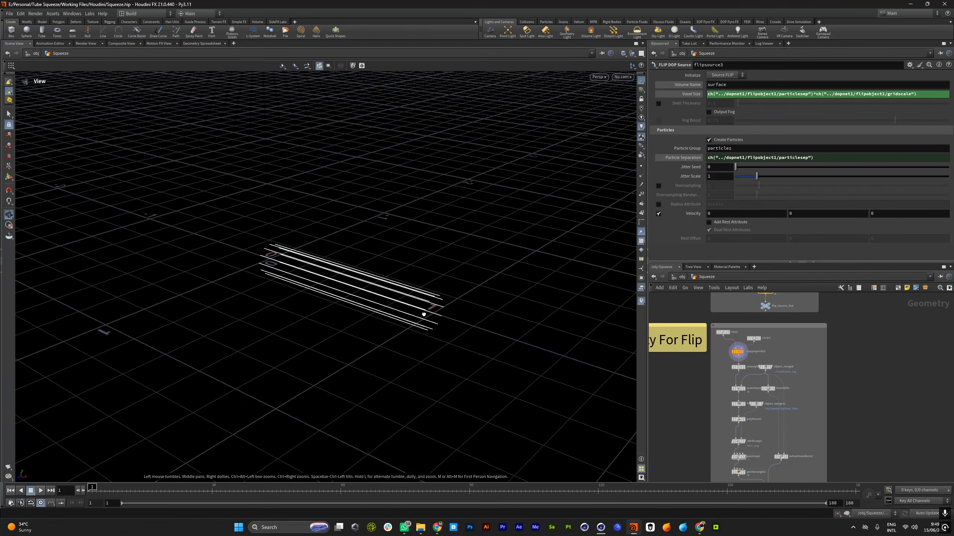
{"action": "left_click_drag", "start_coordinate": [424, 313], "coordinate": [430, 283]}
Display matchsize2 and inspect how the copied lines sit relative to its bounding box
{"action": "scroll", "coordinate": [737, 374], "scroll_direction": "down", "scroll_amount": 4}
{"action": "scroll", "coordinate": [746, 393], "scroll_direction": "up", "scroll_amount": 5}
{"action": "scroll", "coordinate": [755, 383], "scroll_direction": "down", "scroll_amount": 4}
{"action": "scroll", "coordinate": [759, 369], "scroll_direction": "up", "scroll_amount": 6}
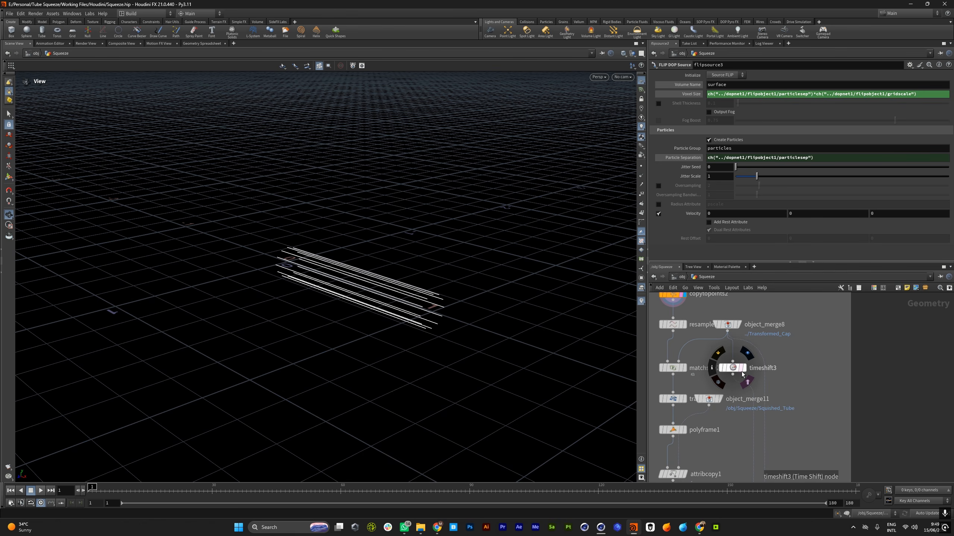
{"action": "scroll", "coordinate": [747, 361], "scroll_direction": "down", "scroll_amount": 4}
{"action": "scroll", "coordinate": [731, 344], "scroll_direction": "up", "scroll_amount": 3}
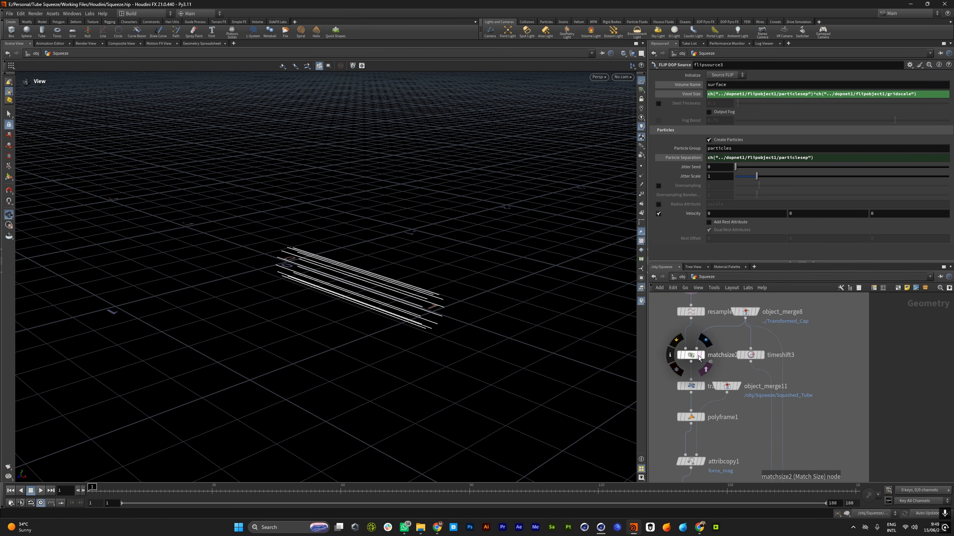
{"action": "left_click", "coordinate": [706, 362]}
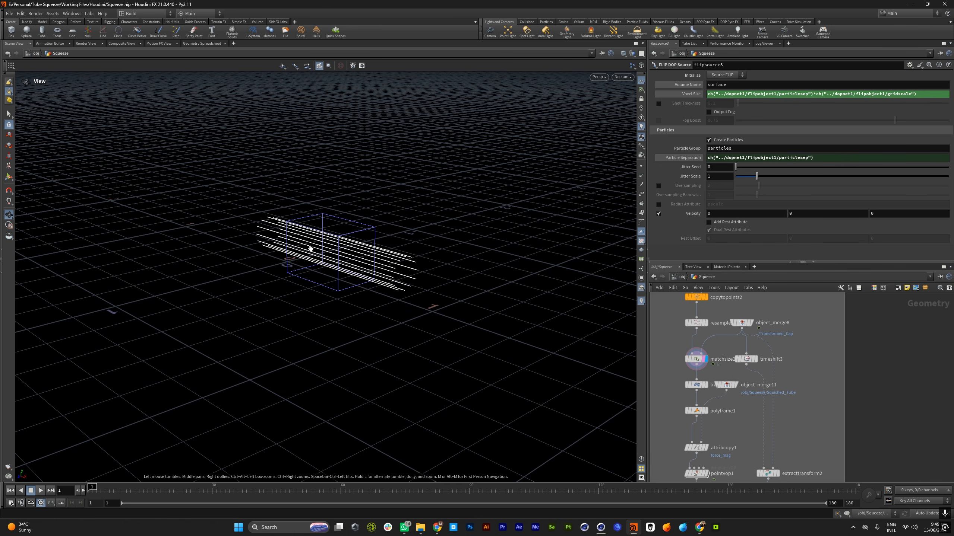
{"action": "left_click_drag", "start_coordinate": [307, 245], "coordinate": [363, 240]}
Template Flip_Source_Out alongside the matchsize2 lines and inspect the source sphere among them from several angles
{"action": "scroll", "coordinate": [759, 363], "scroll_direction": "down", "scroll_amount": 5}
{"action": "scroll", "coordinate": [759, 362], "scroll_direction": "up", "scroll_amount": 5}
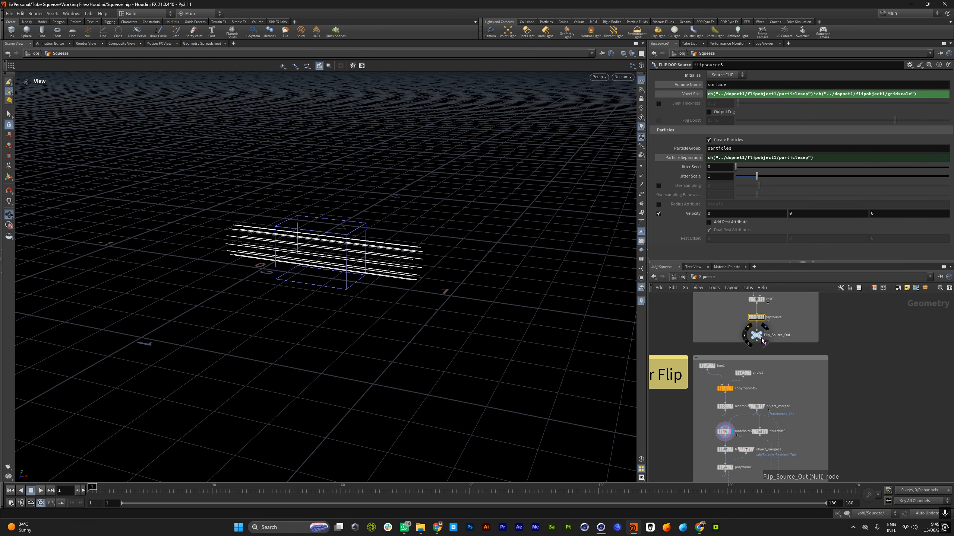
{"action": "left_click_drag", "start_coordinate": [282, 255], "coordinate": [351, 260]}
{"action": "scroll", "coordinate": [321, 248], "scroll_direction": "up", "scroll_amount": 4}
{"action": "scroll", "coordinate": [696, 365], "scroll_direction": "down", "scroll_amount": 5}
{"action": "scroll", "coordinate": [702, 394], "scroll_direction": "up", "scroll_amount": 5}
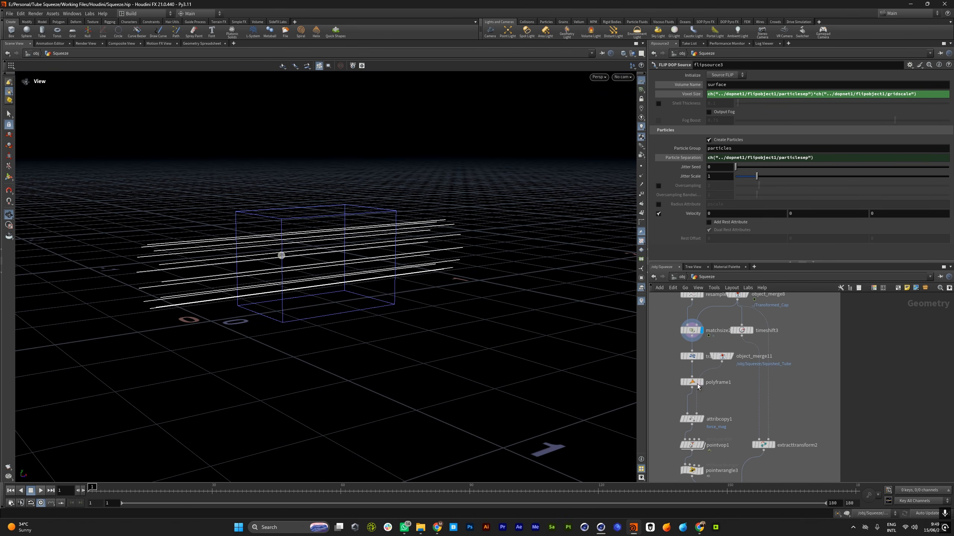
{"action": "mouse_move", "coordinate": [375, 252]}
{"action": "left_mouse_down"}
{"action": "mouse_move", "coordinate": [464, 251]}
{"action": "mouse_move", "coordinate": [377, 252]}
{"action": "left_mouse_up"}
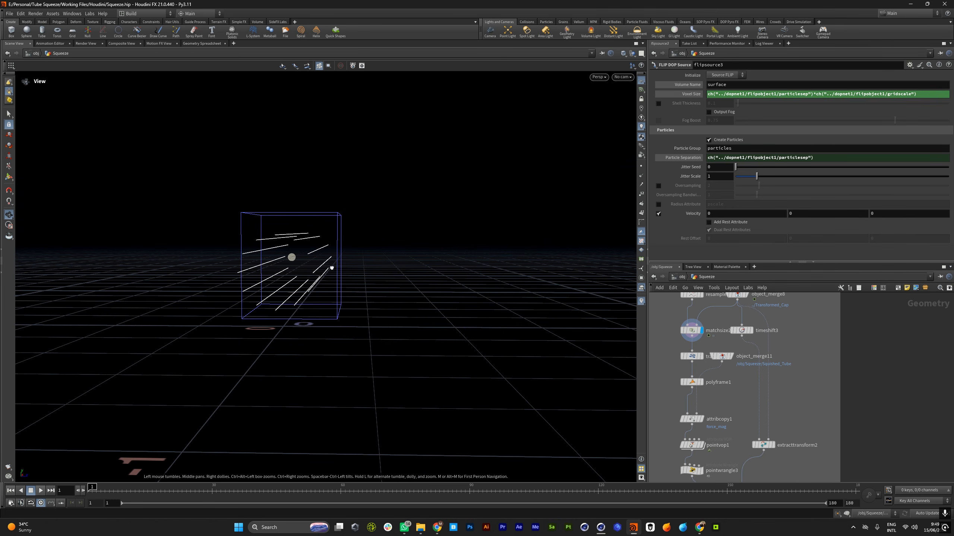
{"action": "left_click_drag", "start_coordinate": [330, 268], "coordinate": [290, 258]}
{"action": "middle_click_drag", "start_coordinate": [290, 257], "coordinate": [281, 305]}
{"action": "left_click_drag", "start_coordinate": [281, 305], "coordinate": [290, 287]}
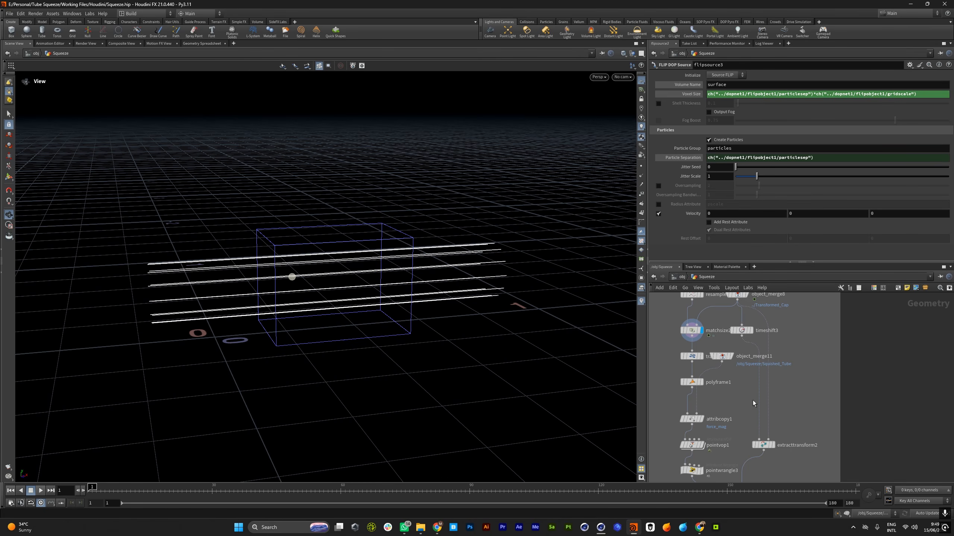
Display attribcopy1 in the Velocity For Flip network, review its force_mag copy settings and inspect the resulting lines
{"action": "scroll", "coordinate": [743, 402], "scroll_direction": "down", "scroll_amount": 6}
{"action": "scroll", "coordinate": [743, 402], "scroll_direction": "up", "scroll_amount": 5}
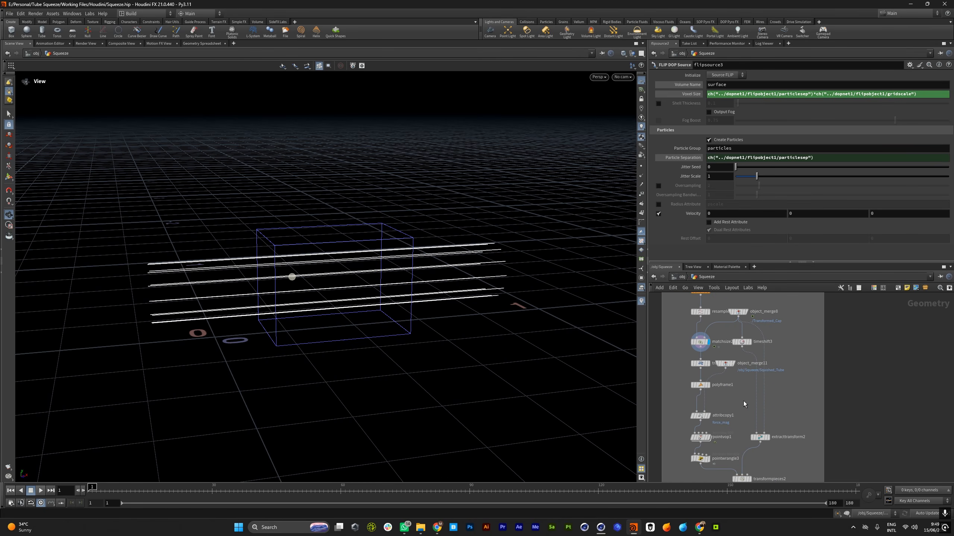
{"action": "scroll", "coordinate": [729, 390], "scroll_direction": "down", "scroll_amount": 6}
{"action": "scroll", "coordinate": [735, 408], "scroll_direction": "up", "scroll_amount": 5}
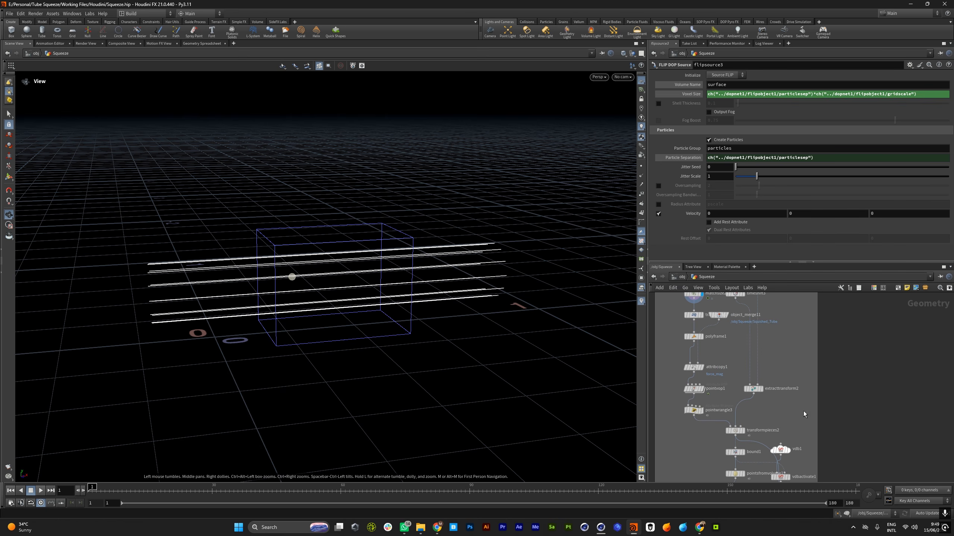
{"action": "scroll", "coordinate": [711, 380], "scroll_direction": "up", "scroll_amount": 1}
{"action": "left_click", "coordinate": [698, 370]}
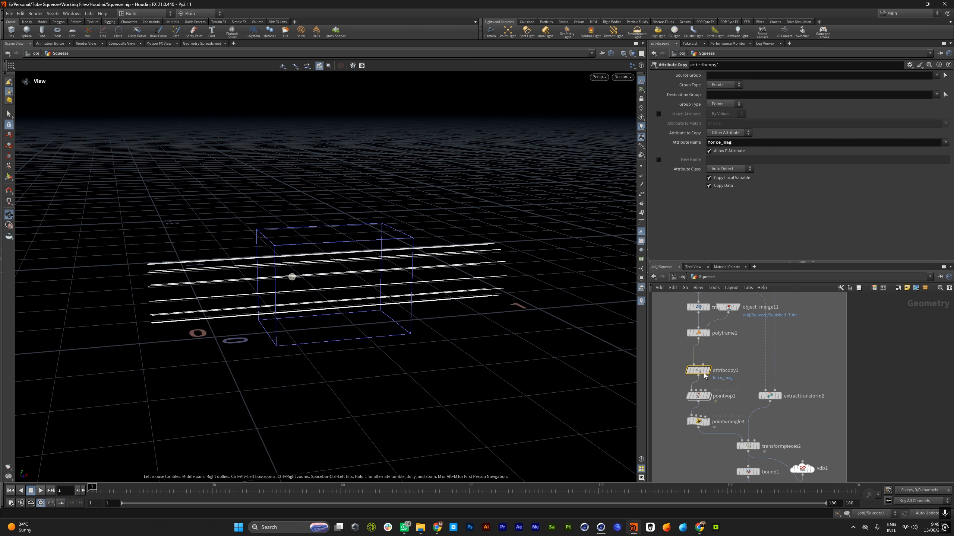
{"action": "mouse_move", "coordinate": [704, 374]}
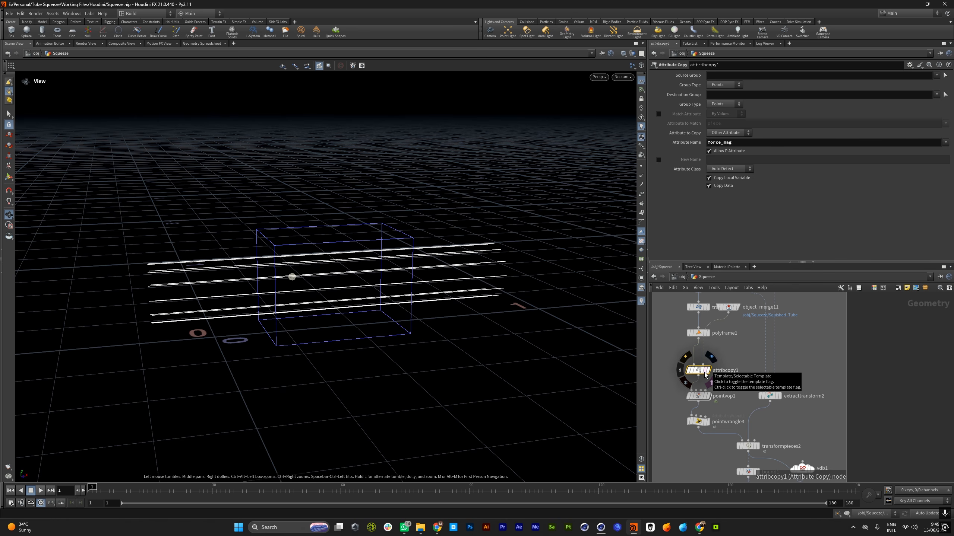
{"action": "left_click", "coordinate": [704, 373]}
{"action": "left_click_drag", "start_coordinate": [328, 276], "coordinate": [251, 281]}
{"action": "scroll", "coordinate": [273, 280], "scroll_direction": "up", "scroll_amount": 8}
{"action": "scroll", "coordinate": [272, 281], "scroll_direction": "down", "scroll_amount": 10}
{"action": "scroll", "coordinate": [251, 281], "scroll_direction": "up", "scroll_amount": 3}
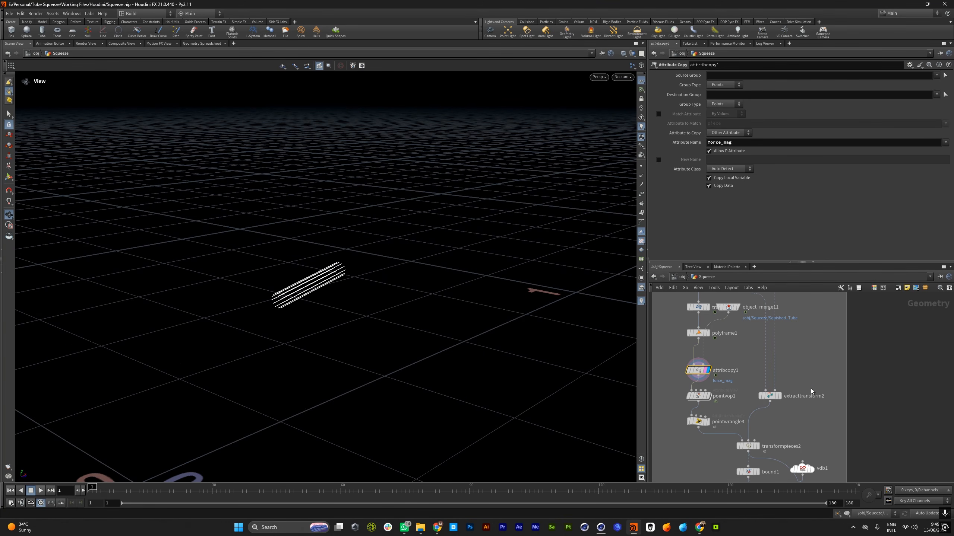
Examine the VEX network inside pointvop1, including its force_mag bind and multiply nodes, and return to the Squeeze network
{"action": "double_click", "coordinate": [697, 396]}
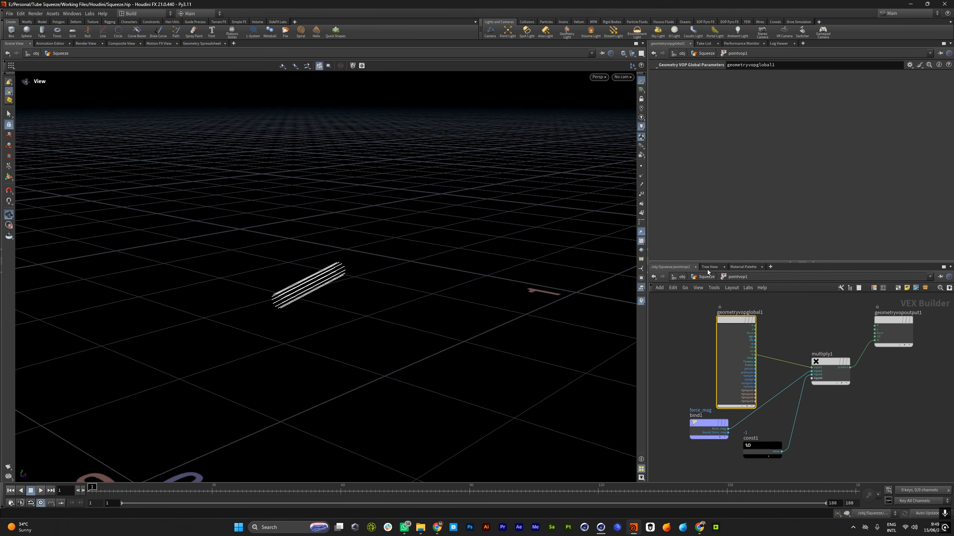
{"action": "left_click", "coordinate": [701, 278]}
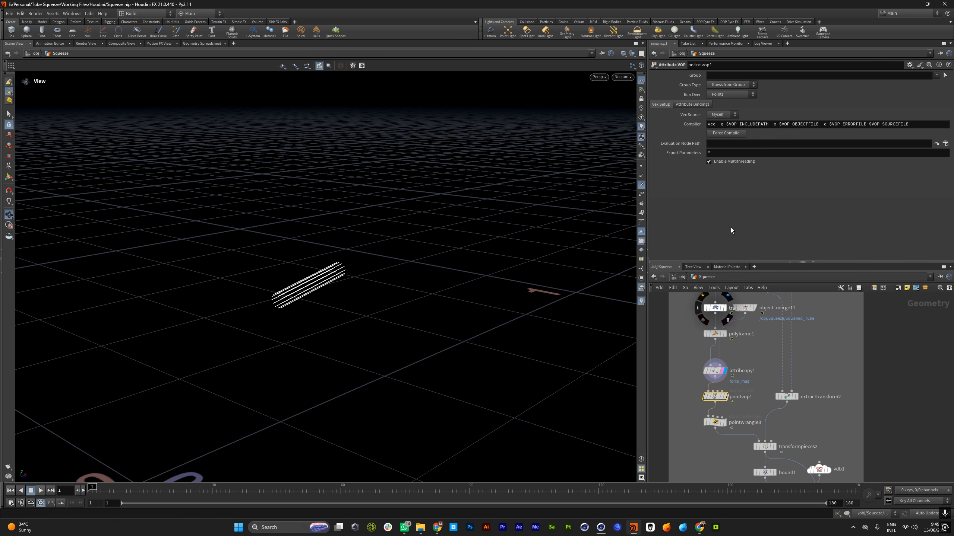
Show point normals in the viewport, display pointvop1 and scrub the timeline to frame 180 to check the line normals
{"action": "left_click", "coordinate": [641, 176]}
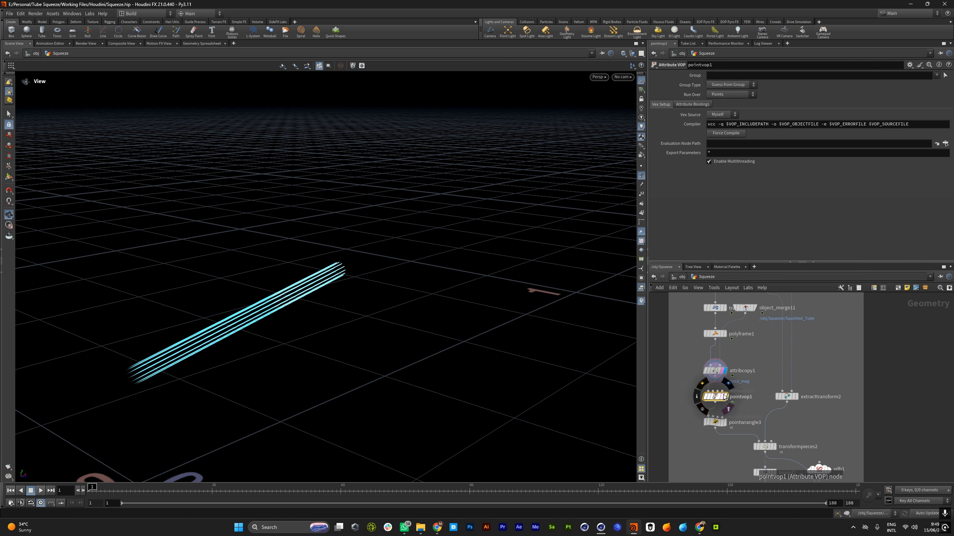
{"action": "left_click", "coordinate": [40, 491]}
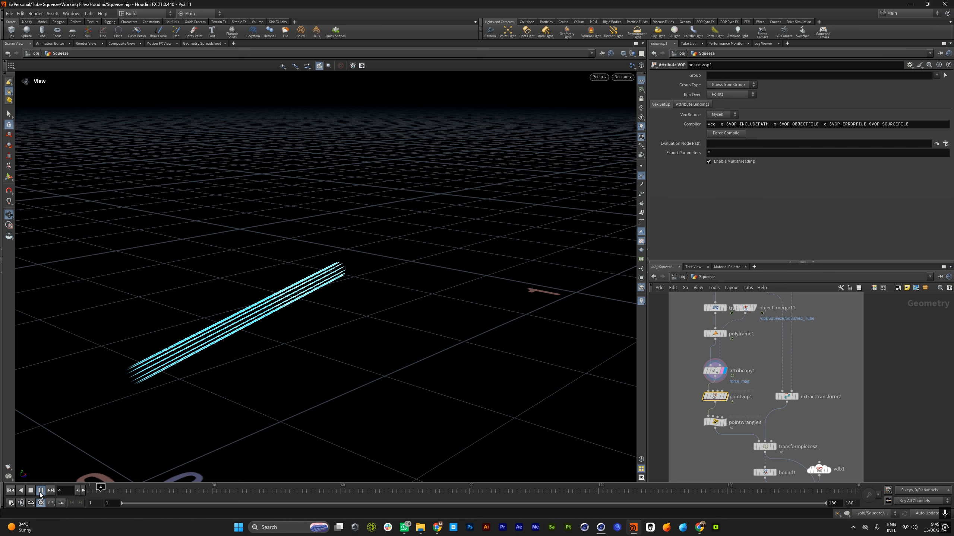
{"action": "left_click_drag", "start_coordinate": [194, 494], "coordinate": [517, 495]}
{"action": "left_click", "coordinate": [723, 396]}
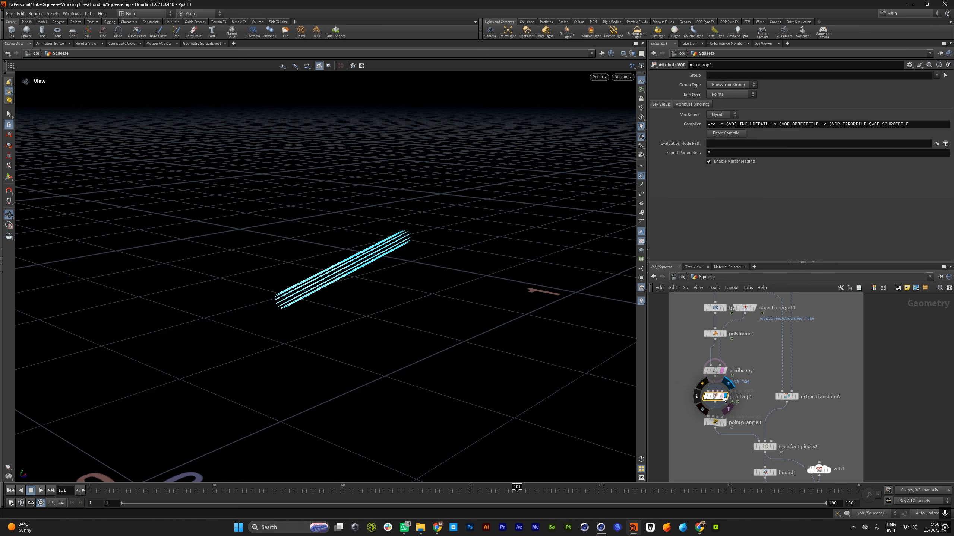
{"action": "left_click_drag", "start_coordinate": [480, 487], "coordinate": [859, 492]}
Display pointwrangle3, review its multiplier expression on the normals and inspect the lines in the viewport
{"action": "scroll", "coordinate": [728, 325], "scroll_direction": "down", "scroll_amount": 6}
{"action": "scroll", "coordinate": [737, 367], "scroll_direction": "up", "scroll_amount": 5}
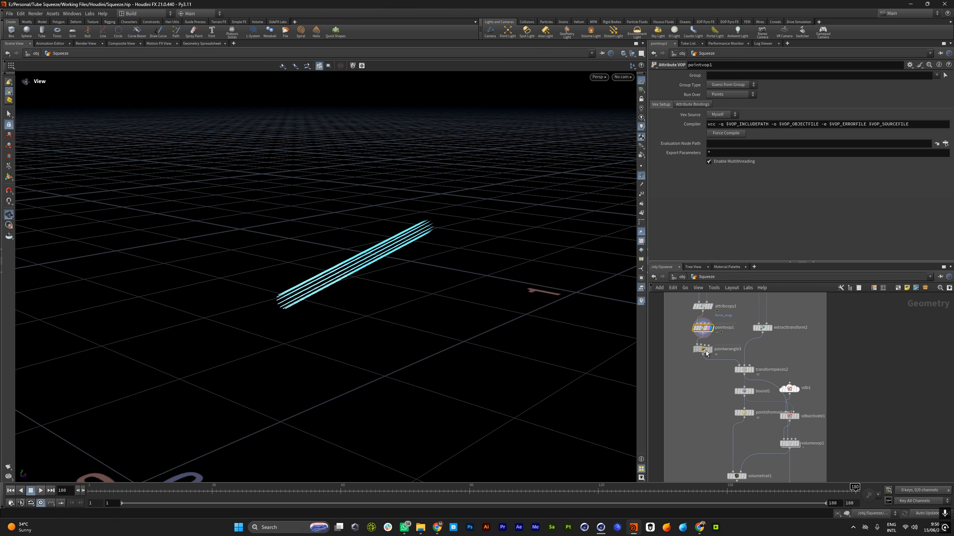
{"action": "left_click", "coordinate": [705, 351]}
{"action": "left_click", "coordinate": [710, 350]}
{"action": "left_click_drag", "start_coordinate": [323, 290], "coordinate": [303, 314]}
{"action": "scroll", "coordinate": [767, 357], "scroll_direction": "down", "scroll_amount": 5}
{"action": "scroll", "coordinate": [741, 358], "scroll_direction": "up", "scroll_amount": 6}
{"action": "scroll", "coordinate": [728, 352], "scroll_direction": "down", "scroll_amount": 6}
{"action": "scroll", "coordinate": [752, 361], "scroll_direction": "up", "scroll_amount": 9}
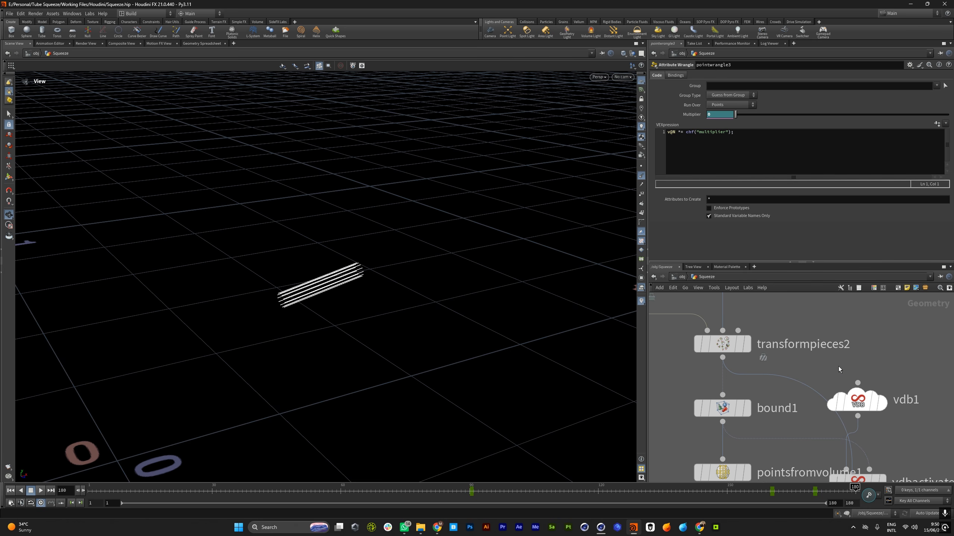
Display the Out_Vel null and scrub the timeline to frame 152 to inspect the velocity volume
{"action": "scroll", "coordinate": [713, 357], "scroll_direction": "down", "scroll_amount": 8}
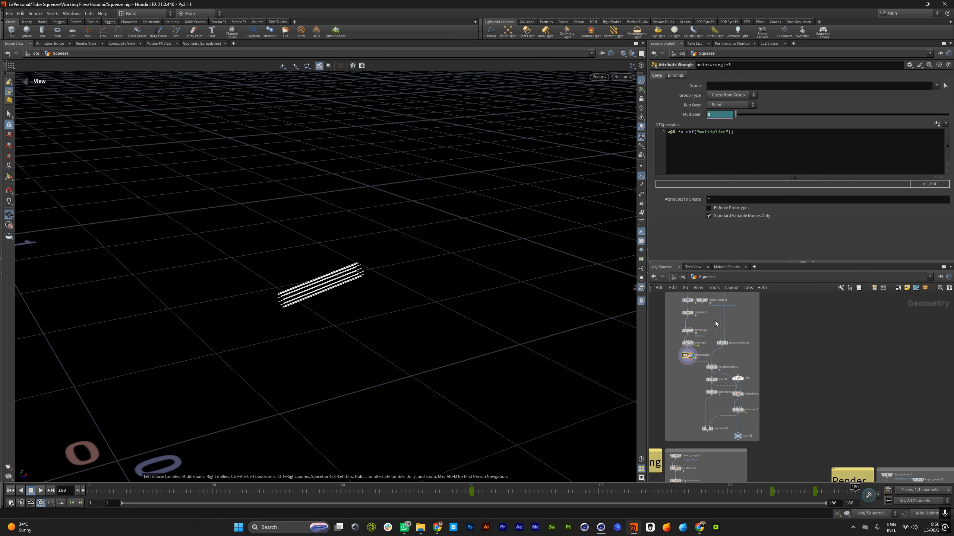
{"action": "scroll", "coordinate": [687, 348], "scroll_direction": "down", "scroll_amount": 4}
{"action": "left_click_drag", "start_coordinate": [354, 288], "coordinate": [366, 282]}
{"action": "scroll", "coordinate": [737, 382], "scroll_direction": "up", "scroll_amount": 8}
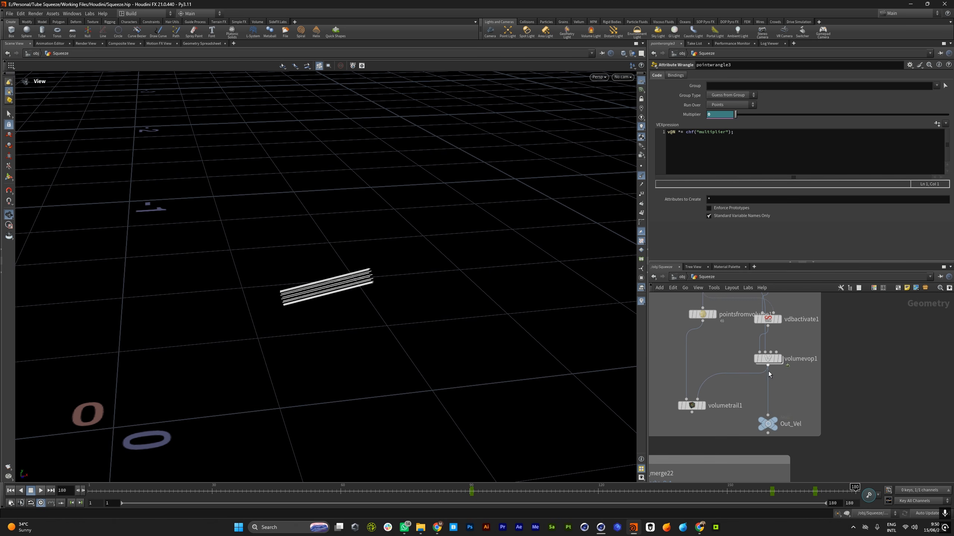
{"action": "left_click", "coordinate": [774, 420]}
{"action": "left_click_drag", "start_coordinate": [365, 294], "coordinate": [419, 301]}
{"action": "left_click_drag", "start_coordinate": [244, 490], "coordinate": [735, 489]}
Return to frame 1 and open the dopnet1 network in the FLIP Solver box
{"action": "scroll", "coordinate": [738, 400], "scroll_direction": "down", "scroll_amount": 5}
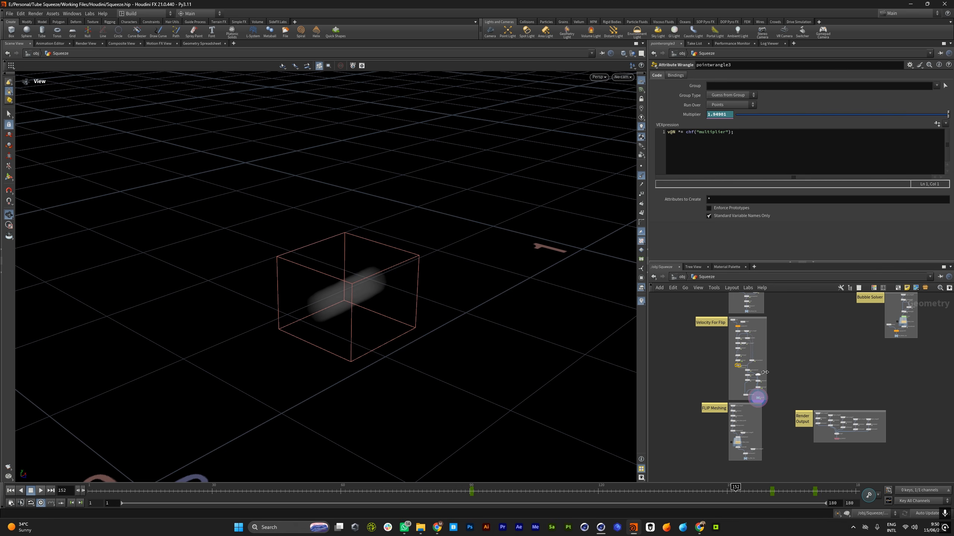
{"action": "scroll", "coordinate": [827, 345], "scroll_direction": "down", "scroll_amount": 3}
{"action": "scroll", "coordinate": [791, 391], "scroll_direction": "up", "scroll_amount": 4}
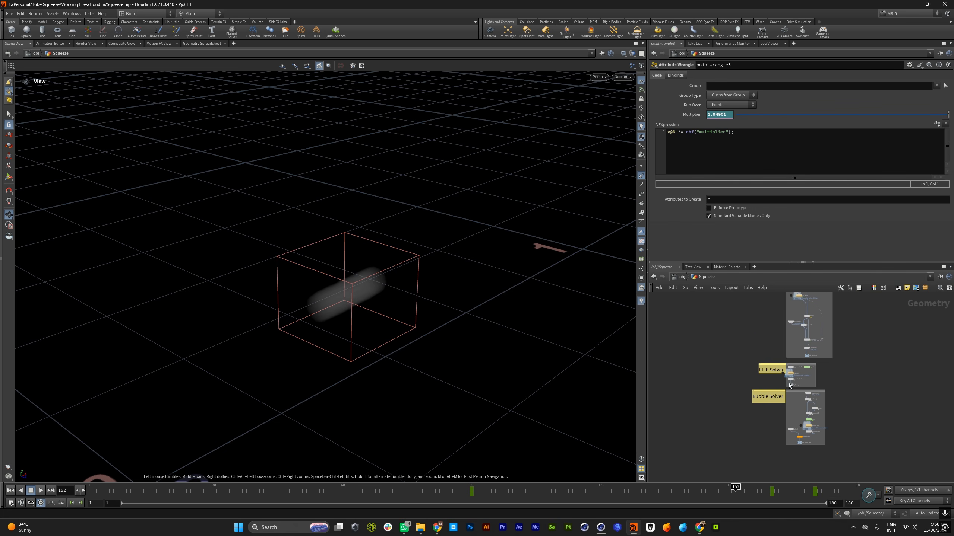
{"action": "key", "text": "ctrl+Up"}
{"action": "scroll", "coordinate": [807, 346], "scroll_direction": "up", "scroll_amount": 6}
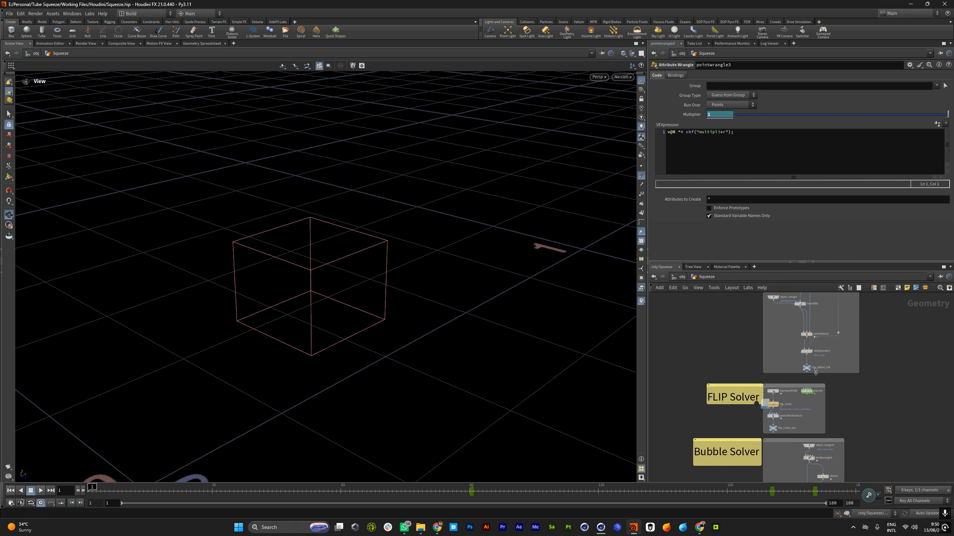
{"action": "double_click", "coordinate": [800, 395]}
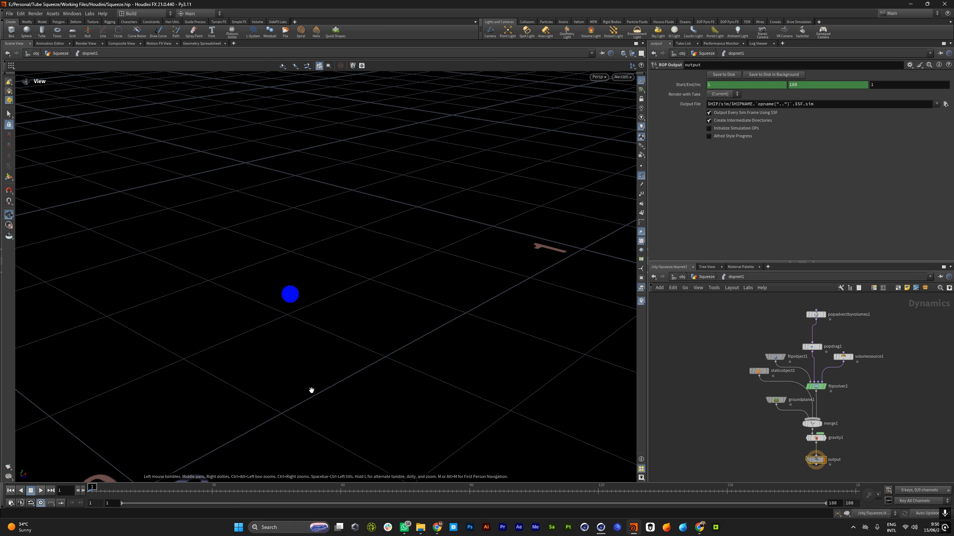
Review flipsolver2's substep, volume motion and viscosity settings
{"action": "left_click", "coordinate": [808, 388]}
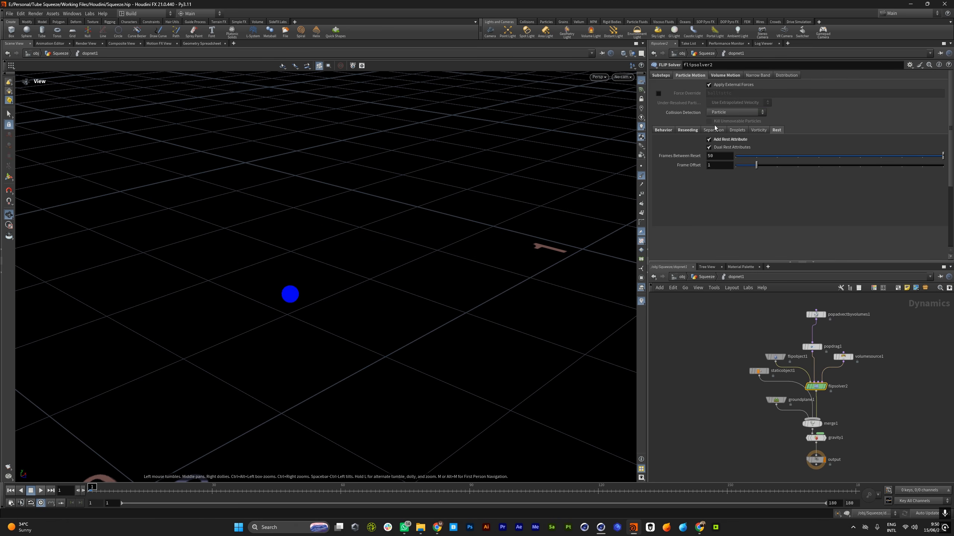
{"action": "left_click", "coordinate": [662, 76]}
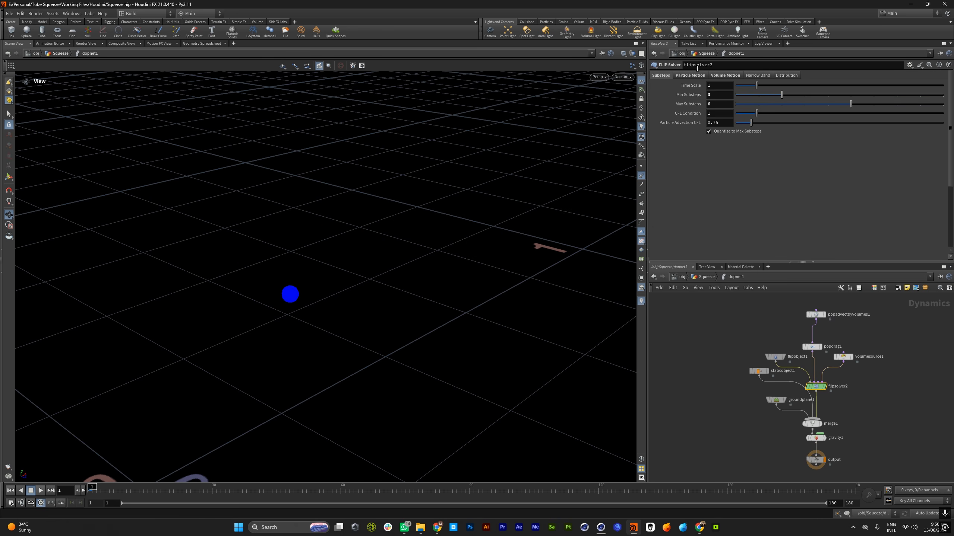
{"action": "left_click", "coordinate": [732, 77]}
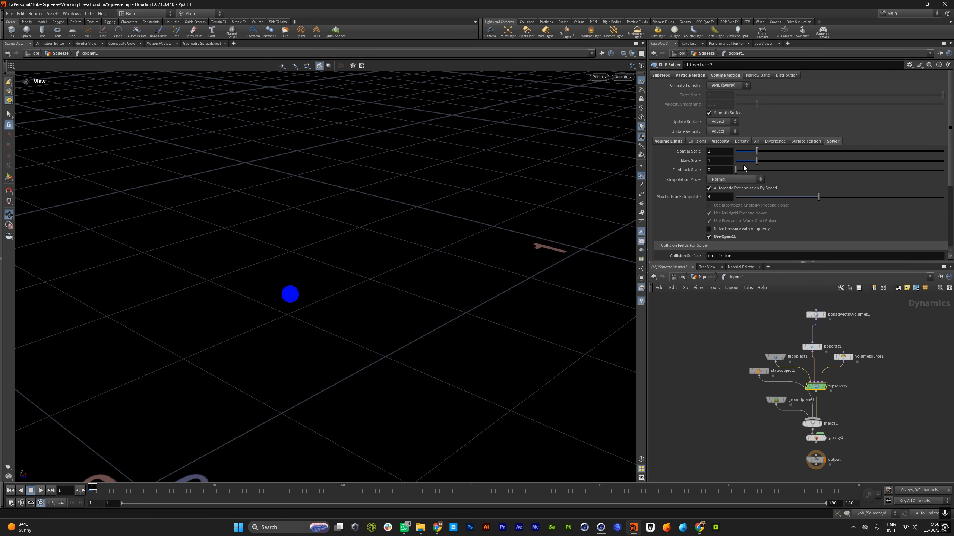
{"action": "left_click", "coordinate": [720, 142]}
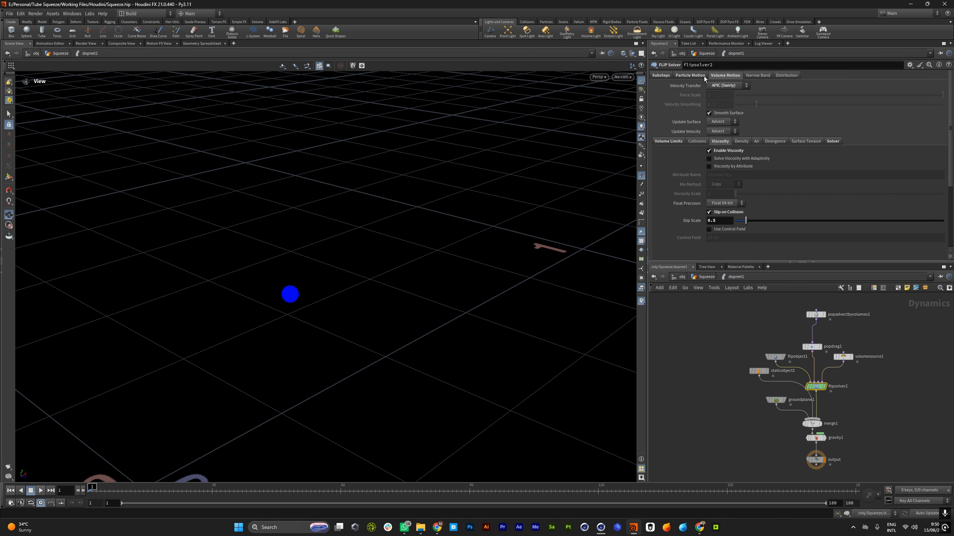
{"action": "left_click", "coordinate": [654, 76]}
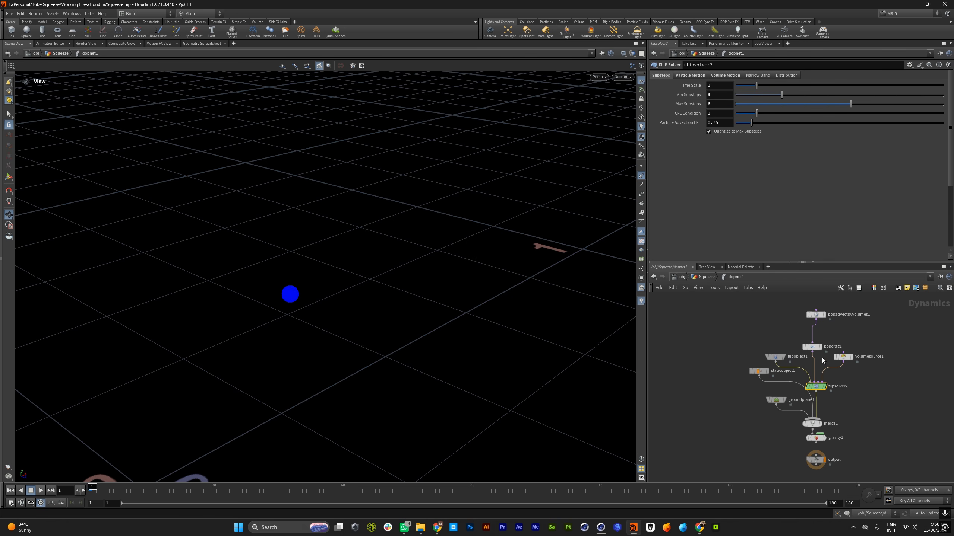
Review flipobject1's particle separation, grid scale and physical properties such as viscosity
{"action": "left_click", "coordinate": [776, 357]}
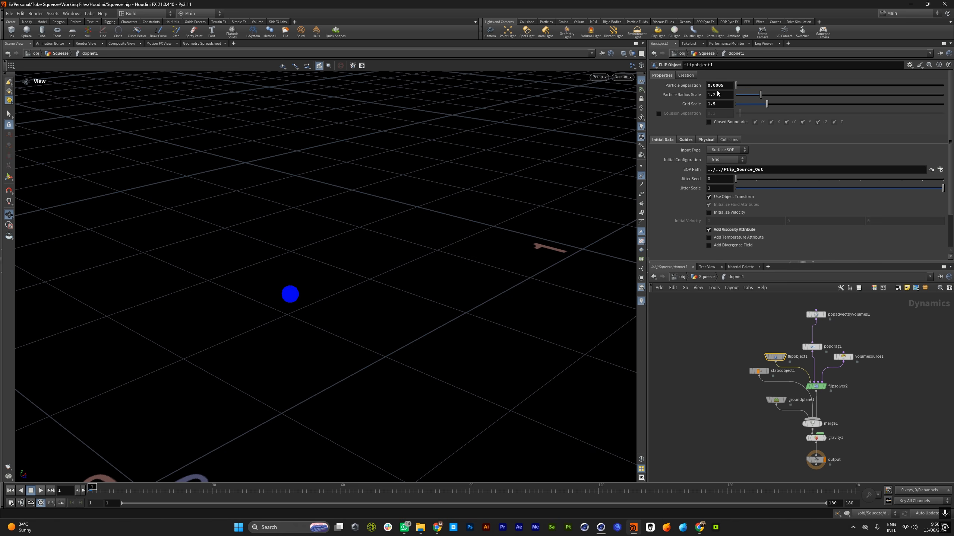
{"action": "left_click_drag", "start_coordinate": [731, 89], "coordinate": [636, 98]}
{"action": "key", "text": "Tab"}
{"action": "key", "text": "Tab"}
{"action": "left_click", "coordinate": [706, 140]}
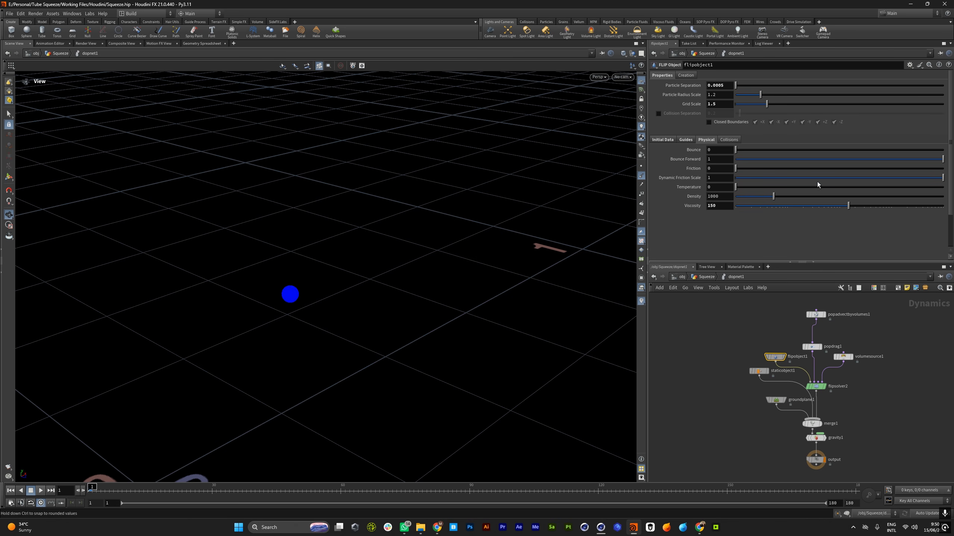
Return to the Squeeze network and look over the Velocity For Flip box and the Out_Vel bounding box
{"action": "left_click", "coordinate": [705, 277]}
{"action": "scroll", "coordinate": [791, 365], "scroll_direction": "down", "scroll_amount": 4}
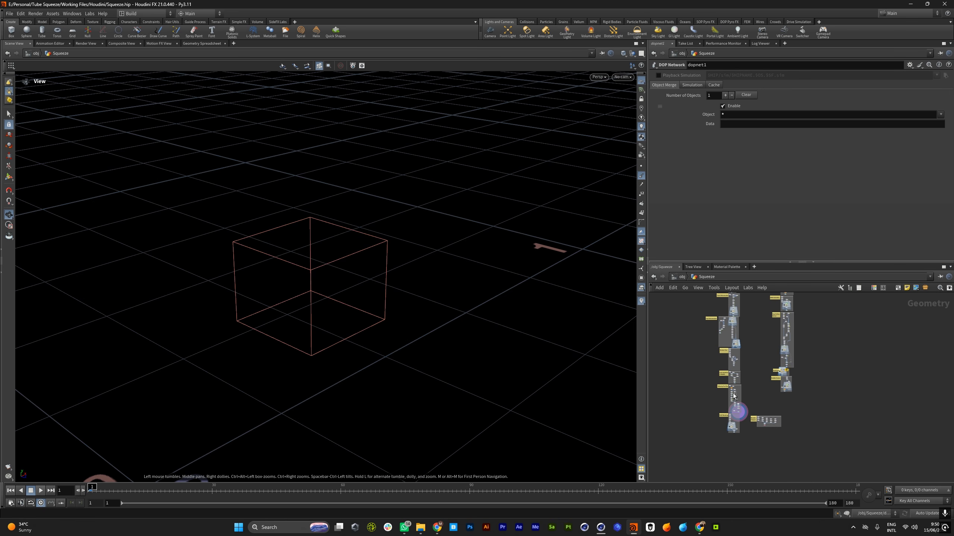
{"action": "scroll", "coordinate": [735, 396], "scroll_direction": "up", "scroll_amount": 3}
{"action": "left_click_drag", "start_coordinate": [394, 312], "coordinate": [330, 296]}
{"action": "scroll", "coordinate": [330, 297], "scroll_direction": "up", "scroll_amount": 5}
{"action": "scroll", "coordinate": [760, 396], "scroll_direction": "down", "scroll_amount": 4}
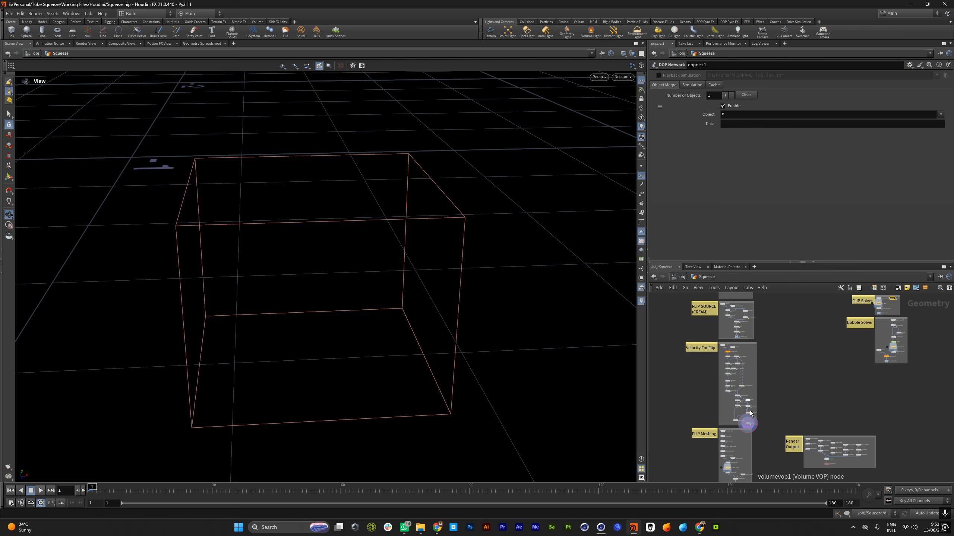
{"action": "scroll", "coordinate": [749, 410], "scroll_direction": "up", "scroll_amount": 3}
{"action": "scroll", "coordinate": [770, 431], "scroll_direction": "down", "scroll_amount": 2}
{"action": "scroll", "coordinate": [715, 415], "scroll_direction": "up", "scroll_amount": 1}
{"action": "scroll", "coordinate": [717, 413], "scroll_direction": "down", "scroll_amount": 3}
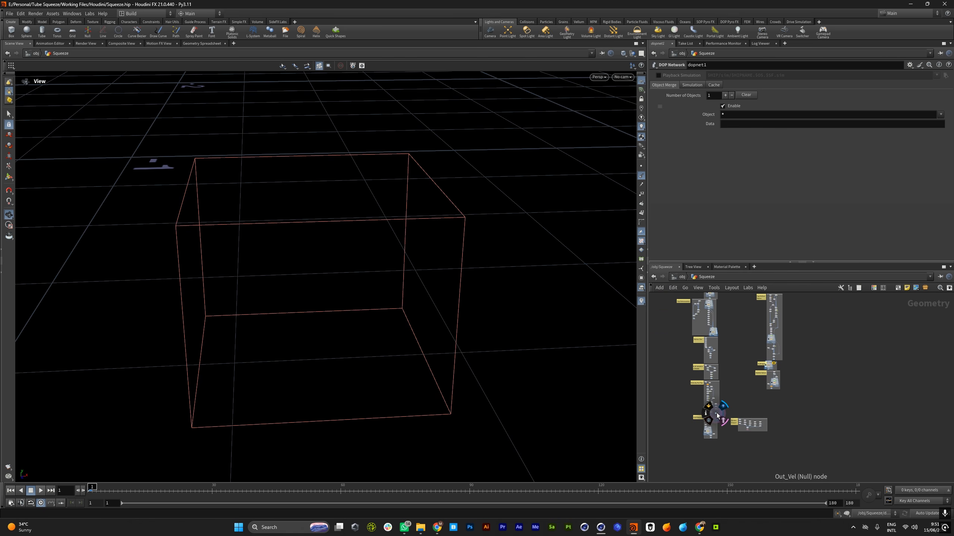
Look over the FLIP Meshing network from its incoming object merge down to FLIP_Mesh_Cache
{"action": "scroll", "coordinate": [721, 399], "scroll_direction": "up", "scroll_amount": 2}
{"action": "scroll", "coordinate": [723, 393], "scroll_direction": "up", "scroll_amount": 3}
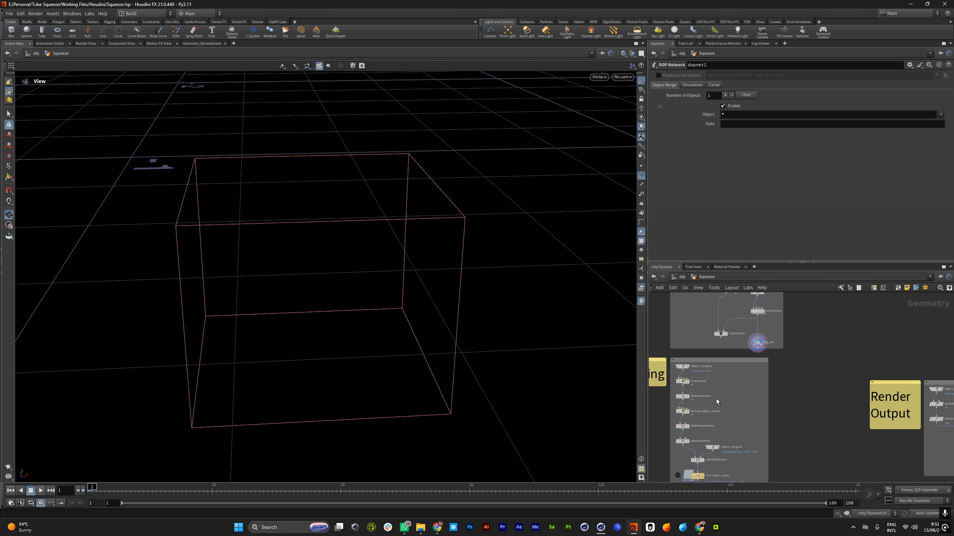
{"action": "scroll", "coordinate": [716, 399], "scroll_direction": "down", "scroll_amount": 3}
{"action": "scroll", "coordinate": [725, 364], "scroll_direction": "up", "scroll_amount": 3}
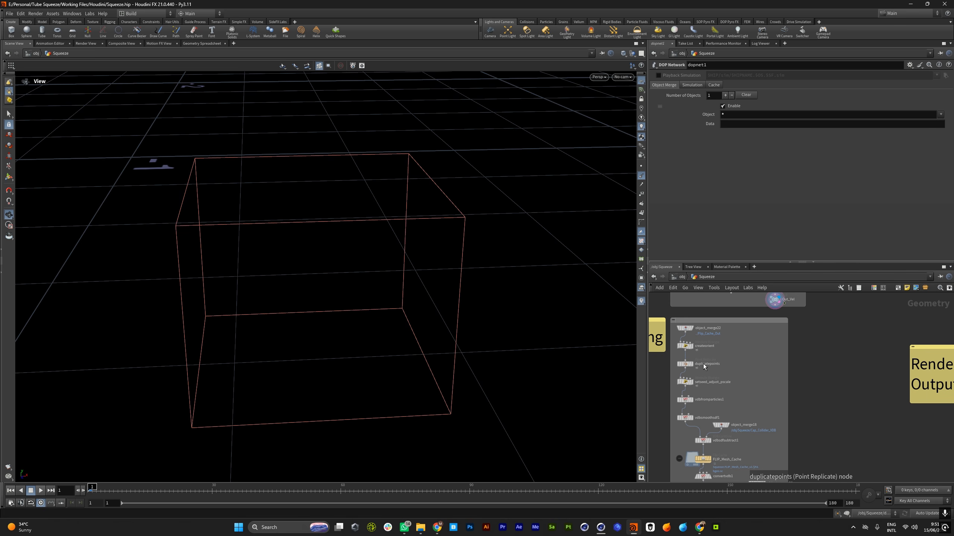
{"action": "scroll", "coordinate": [703, 364], "scroll_direction": "down", "scroll_amount": 3}
{"action": "scroll", "coordinate": [704, 364], "scroll_direction": "up", "scroll_amount": 4}
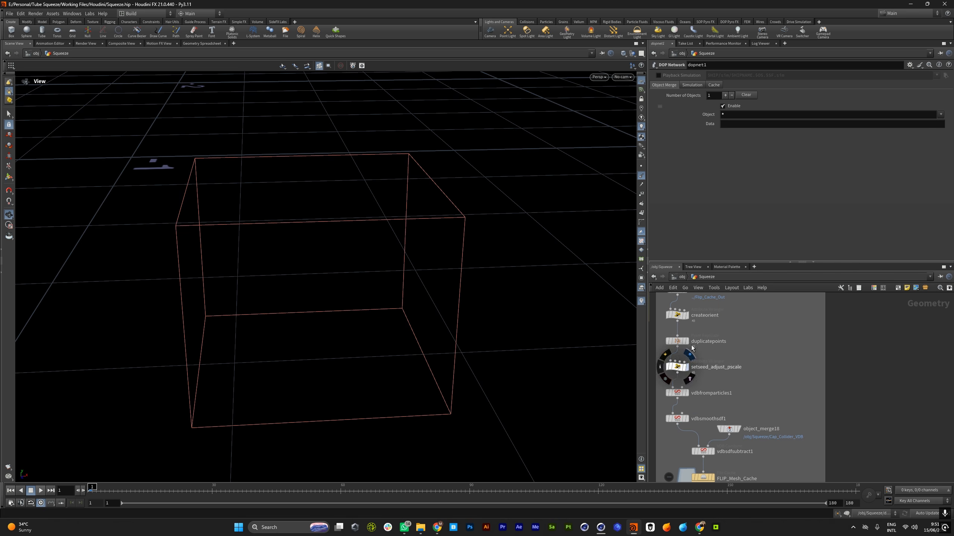
{"action": "scroll", "coordinate": [755, 307], "scroll_direction": "down", "scroll_amount": 3}
{"action": "scroll", "coordinate": [717, 400], "scroll_direction": "up", "scroll_amount": 3}
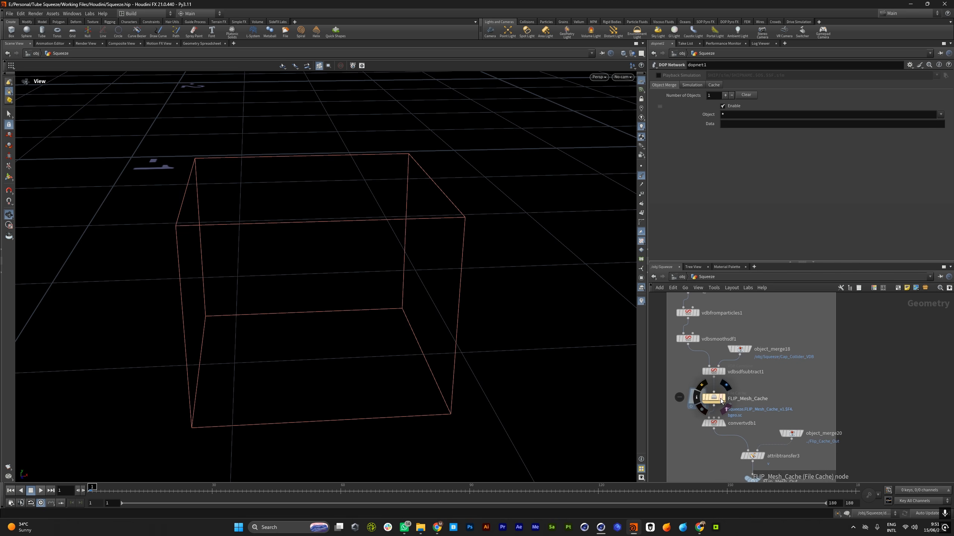
Display FLIP_Mesh_Cache and inspect the meshed cream sphere in the viewport
{"action": "left_click", "coordinate": [724, 399]}
{"action": "left_click_drag", "start_coordinate": [300, 283], "coordinate": [229, 288]}
{"action": "scroll", "coordinate": [755, 390], "scroll_direction": "down", "scroll_amount": 1}
{"action": "scroll", "coordinate": [754, 393], "scroll_direction": "down", "scroll_amount": 4}
{"action": "scroll", "coordinate": [730, 336], "scroll_direction": "up", "scroll_amount": 5}
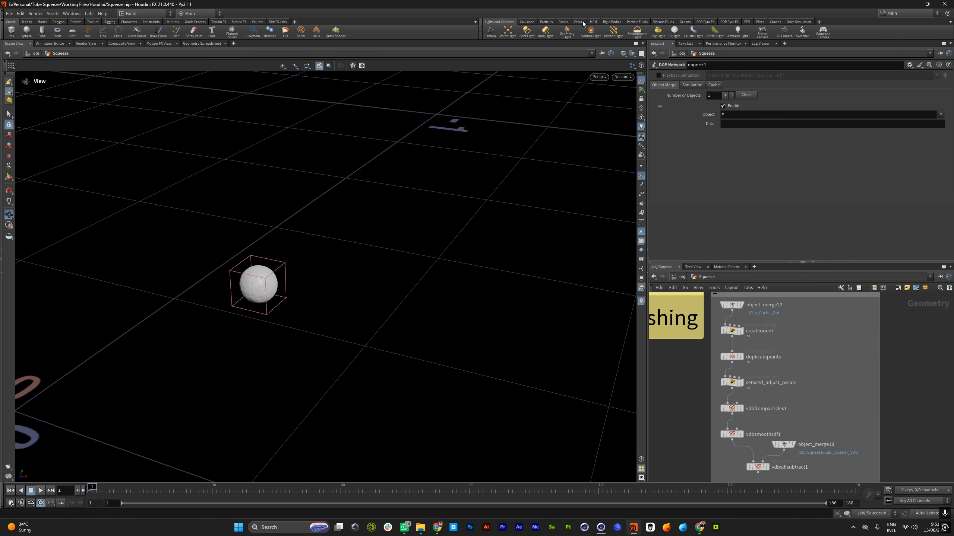
Bring up the Grains shelf tools to look at Upres Sand, and view the meshed sphere again
{"action": "left_click", "coordinate": [563, 21]}
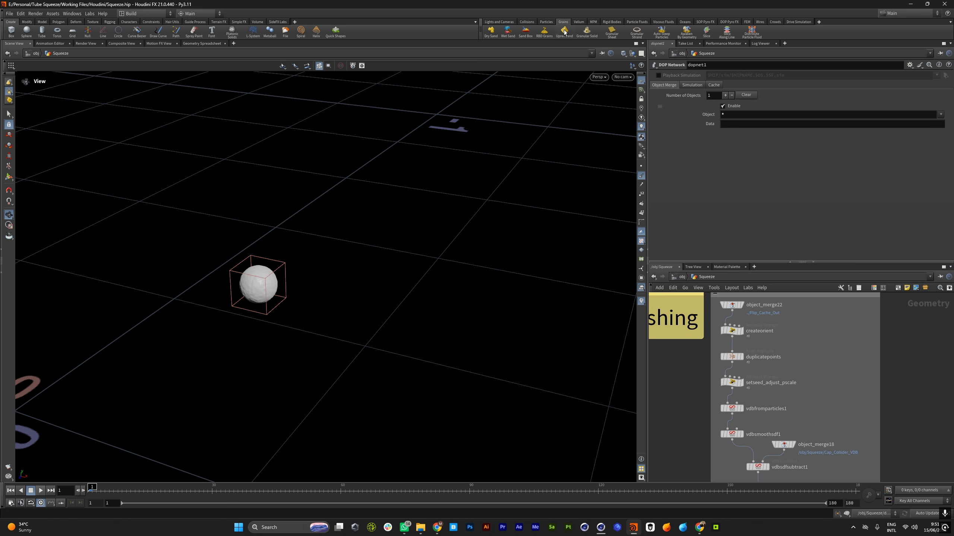
{"action": "scroll", "coordinate": [257, 293], "scroll_direction": "up", "scroll_amount": 6}
{"action": "scroll", "coordinate": [351, 289], "scroll_direction": "down", "scroll_amount": 6}
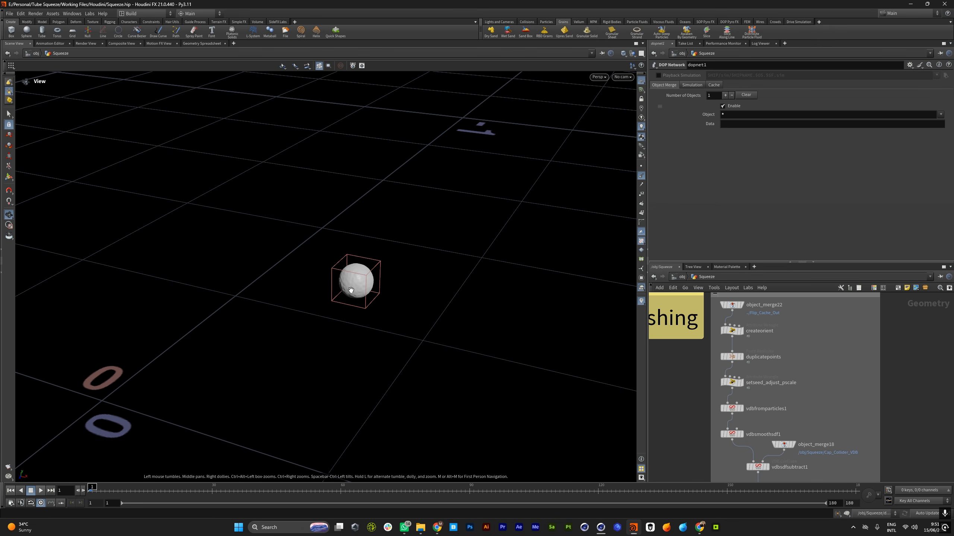
Look over the Bubble Solver network box and display its bubble cache node
{"action": "scroll", "coordinate": [780, 379], "scroll_direction": "down", "scroll_amount": 10}
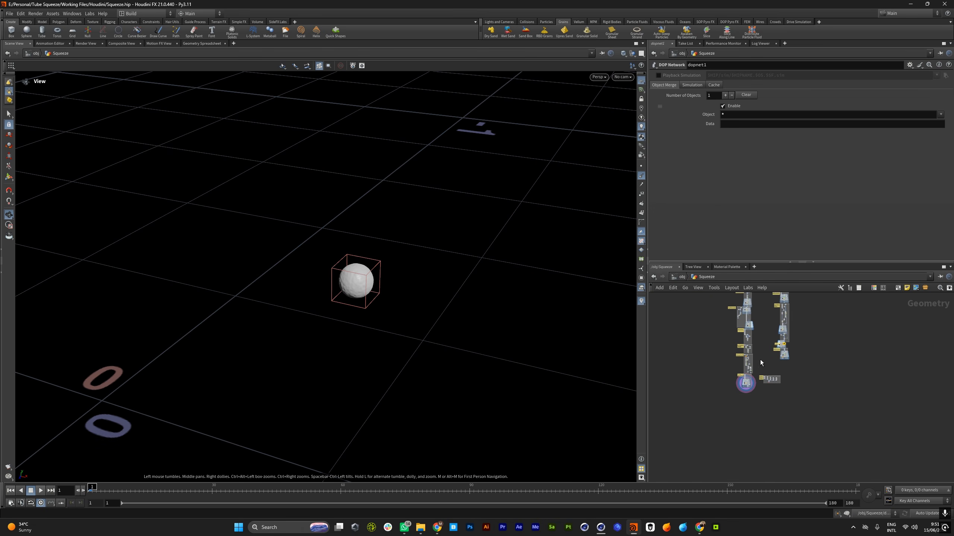
{"action": "scroll", "coordinate": [753, 391], "scroll_direction": "up", "scroll_amount": 10}
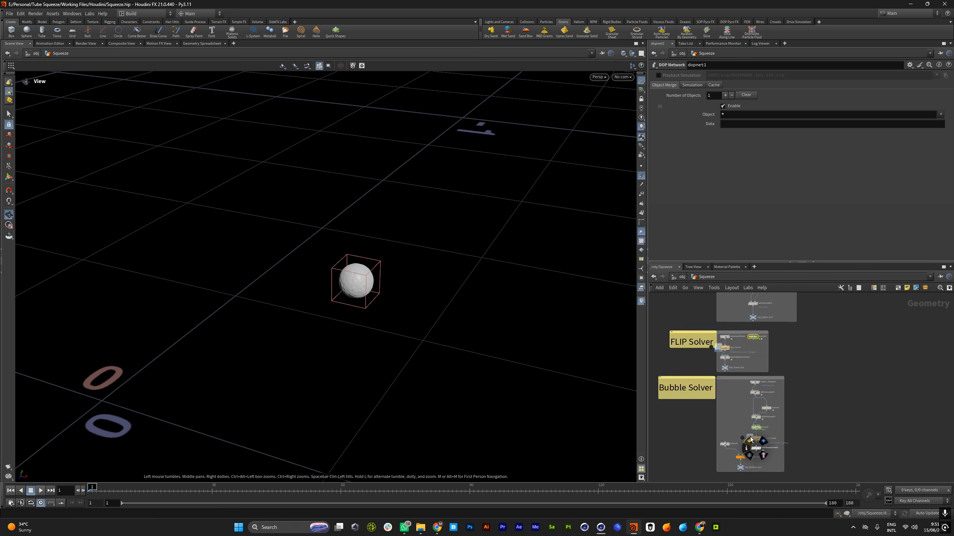
{"action": "scroll", "coordinate": [760, 371], "scroll_direction": "down", "scroll_amount": 5}
{"action": "scroll", "coordinate": [760, 372], "scroll_direction": "up", "scroll_amount": 5}
{"action": "scroll", "coordinate": [760, 371], "scroll_direction": "down", "scroll_amount": 5}
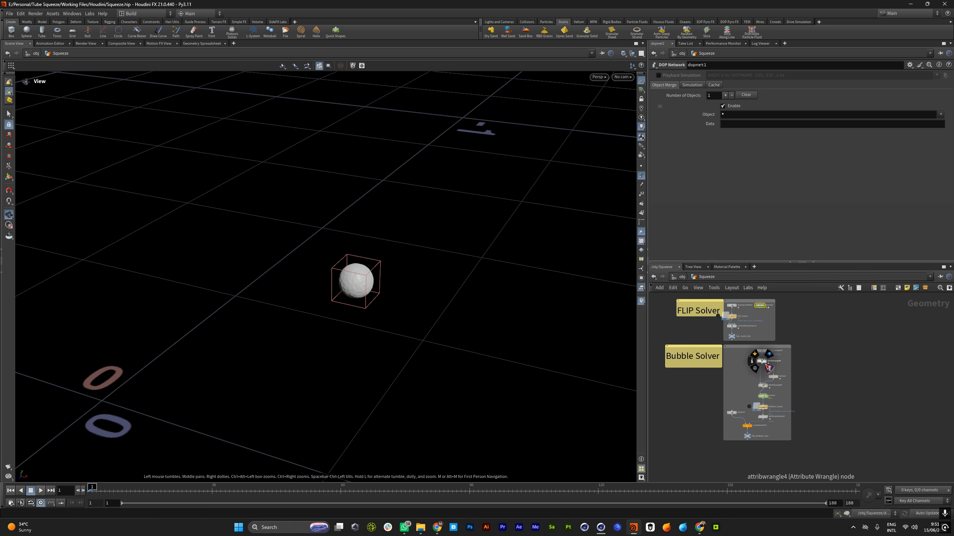
{"action": "scroll", "coordinate": [770, 387], "scroll_direction": "up", "scroll_amount": 3}
{"action": "mouse_move", "coordinate": [776, 386]}
{"action": "scroll", "coordinate": [366, 314], "scroll_direction": "down", "scroll_amount": 5}
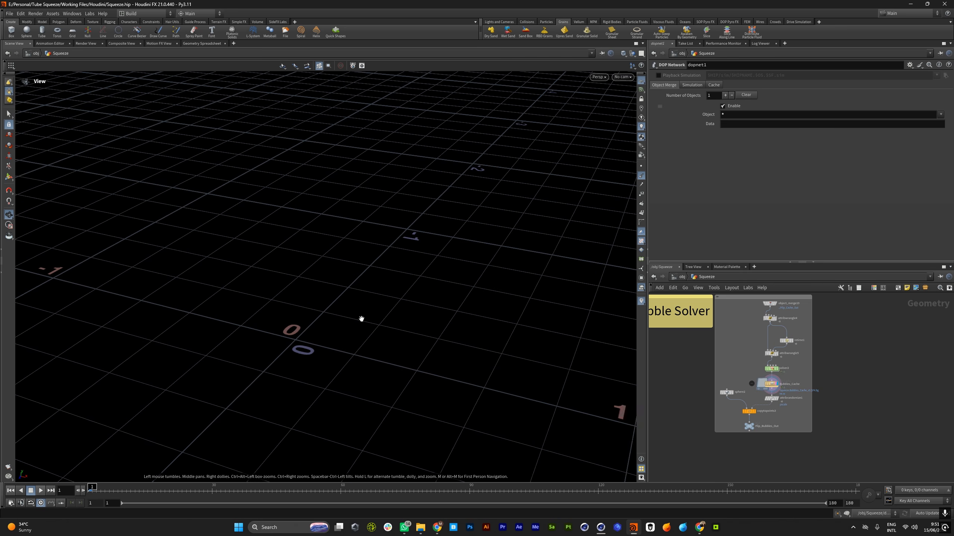
Play back the cached bubble particles in the viewport and stop playback at frame 29
{"action": "left_click", "coordinate": [41, 490]}
{"action": "scroll", "coordinate": [400, 365], "scroll_direction": "up", "scroll_amount": 4}
{"action": "left_click_drag", "start_coordinate": [396, 367], "coordinate": [430, 344]}
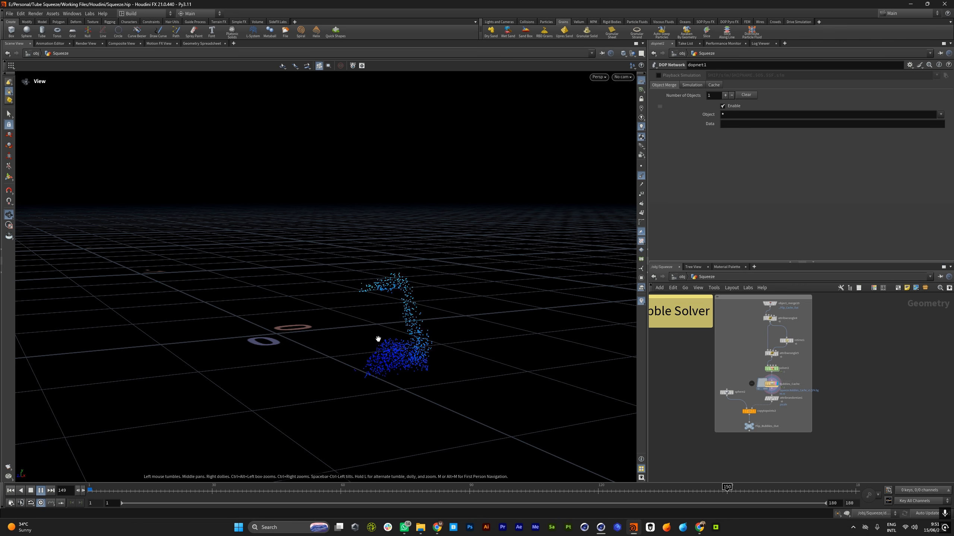
{"action": "left_click", "coordinate": [41, 490]}
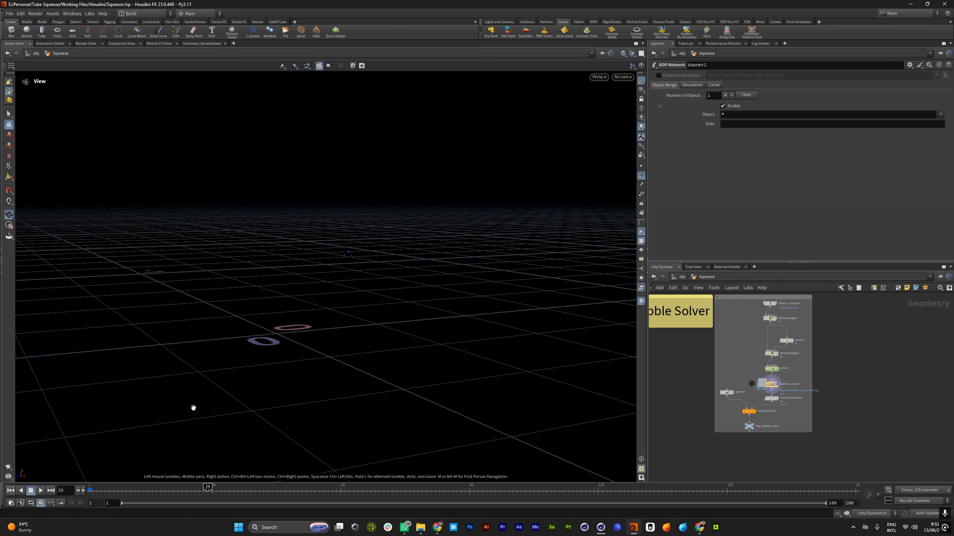
Display the merge node feeding the Alembic export and inspect the tube, cap and cream at frames 66 and 119
{"action": "scroll", "coordinate": [765, 413], "scroll_direction": "down", "scroll_amount": 5}
{"action": "scroll", "coordinate": [764, 413], "scroll_direction": "up", "scroll_amount": 5}
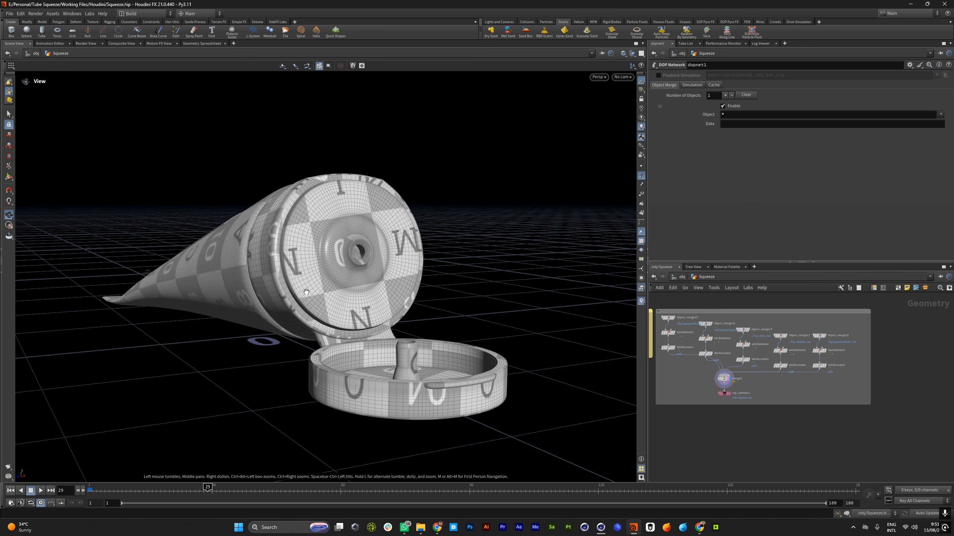
{"action": "left_click_drag", "start_coordinate": [304, 293], "coordinate": [336, 357]}
{"action": "left_click", "coordinate": [370, 488]}
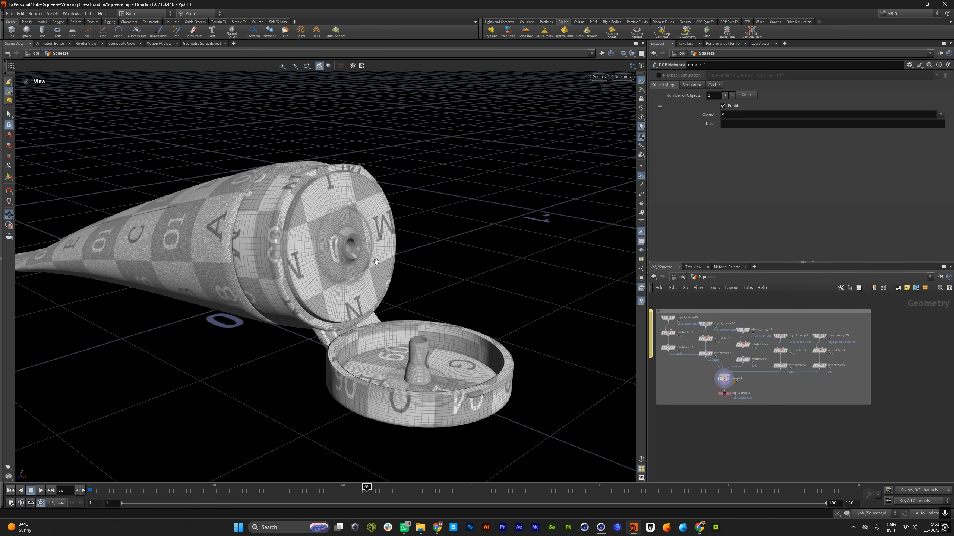
{"action": "mouse_move", "coordinate": [376, 283]}
{"action": "left_mouse_down"}
{"action": "mouse_move", "coordinate": [494, 279]}
{"action": "mouse_move", "coordinate": [441, 283]}
{"action": "mouse_move", "coordinate": [377, 270]}
{"action": "left_mouse_up"}
{"action": "left_click", "coordinate": [593, 495]}
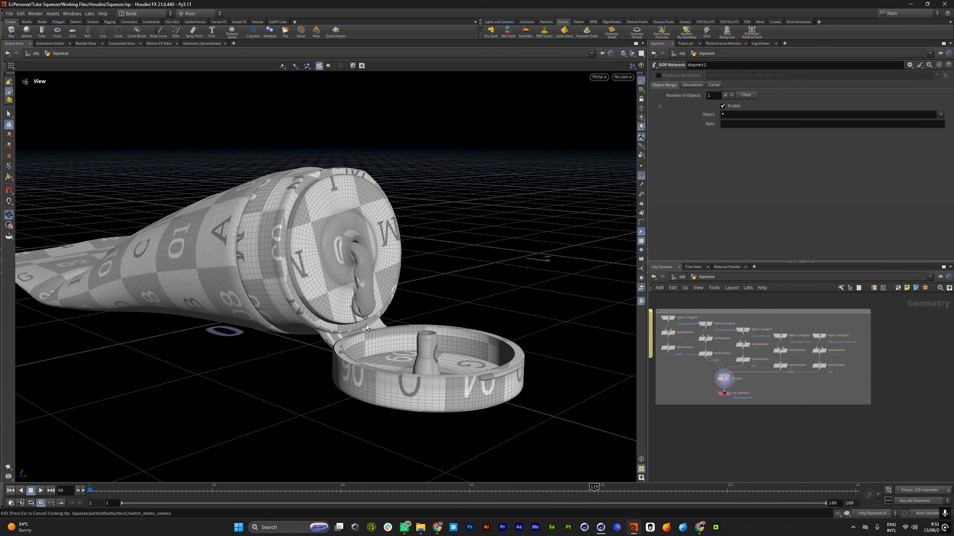
{"action": "left_click_drag", "start_coordinate": [366, 323], "coordinate": [365, 323]}
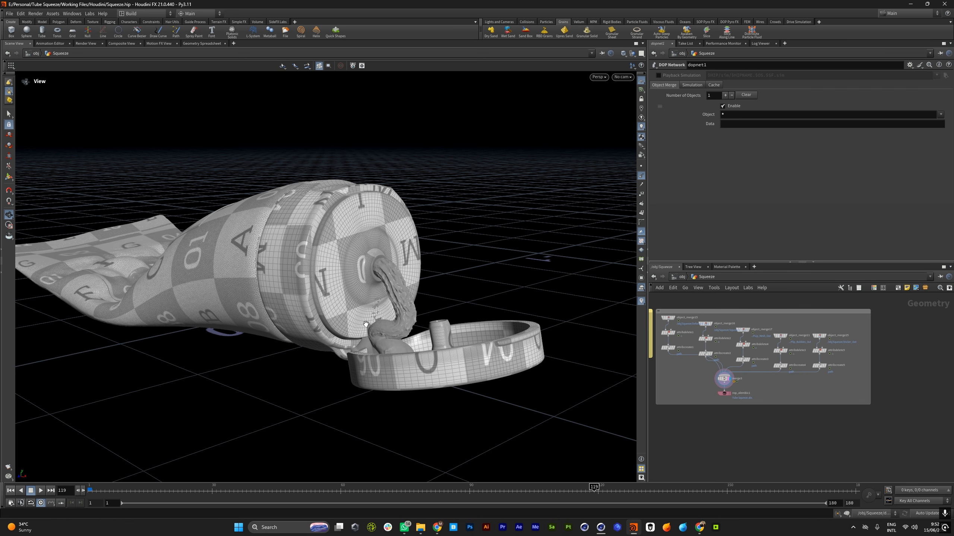
{"action": "key", "text": "alt+z"}
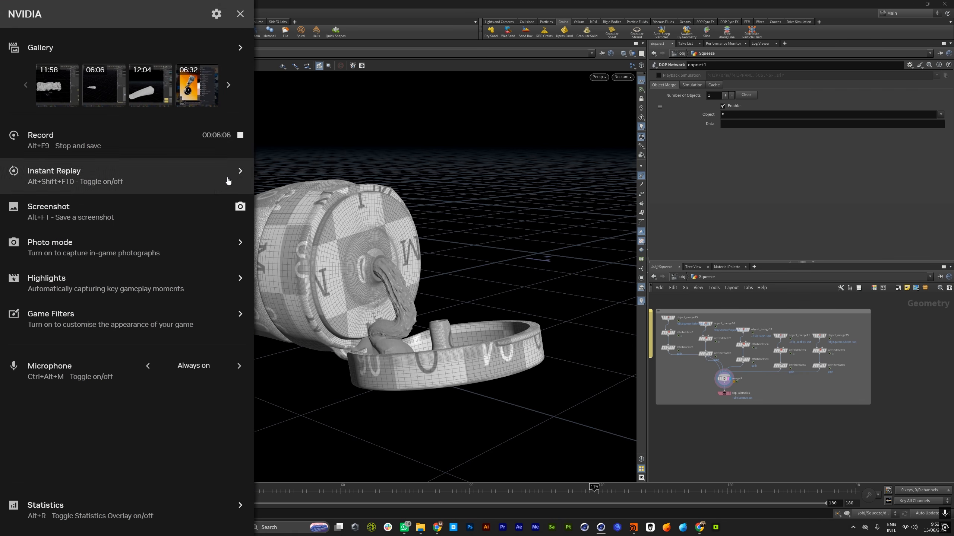